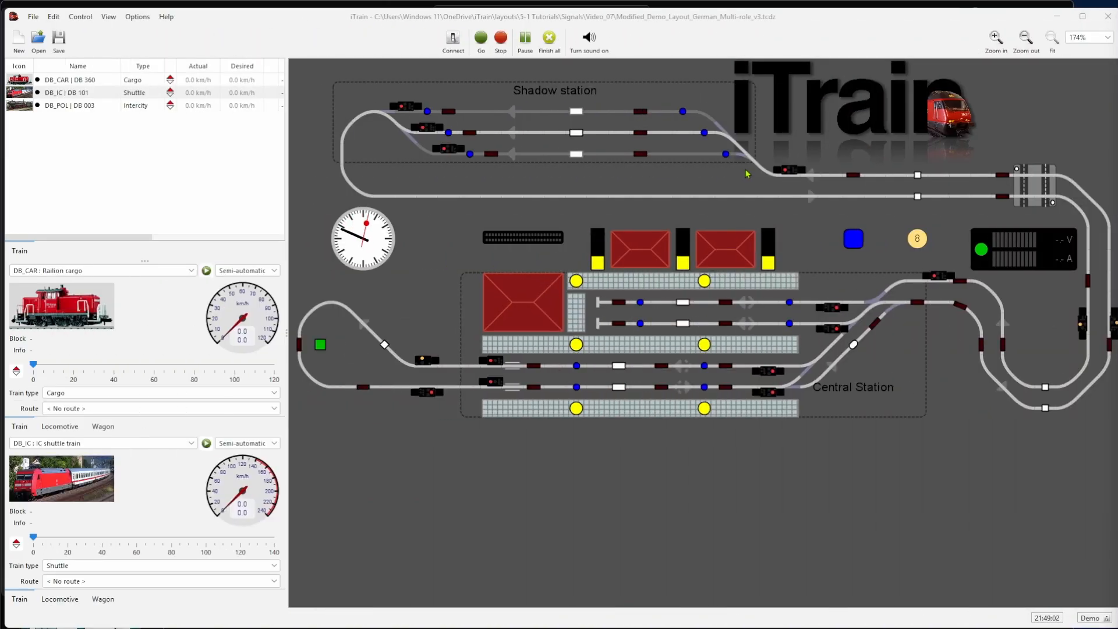
# - Open the properties of turnout SS_WI1 at the shadow station entrance and examine its straight and branch speed settings
pyautogui.rightClick(753, 163)
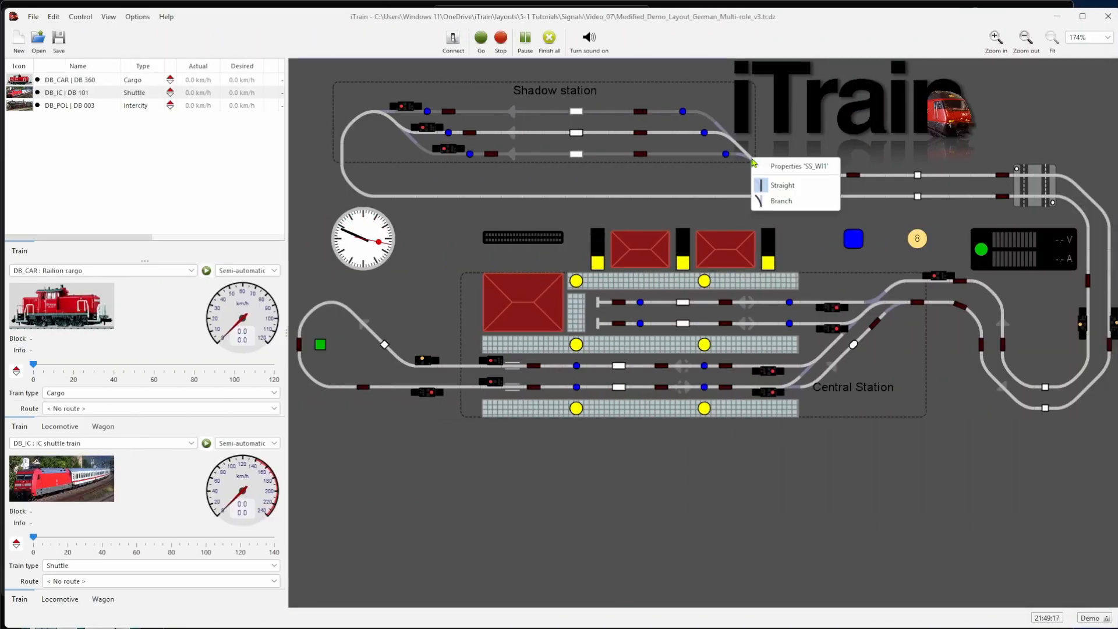
pyautogui.click(783, 167)
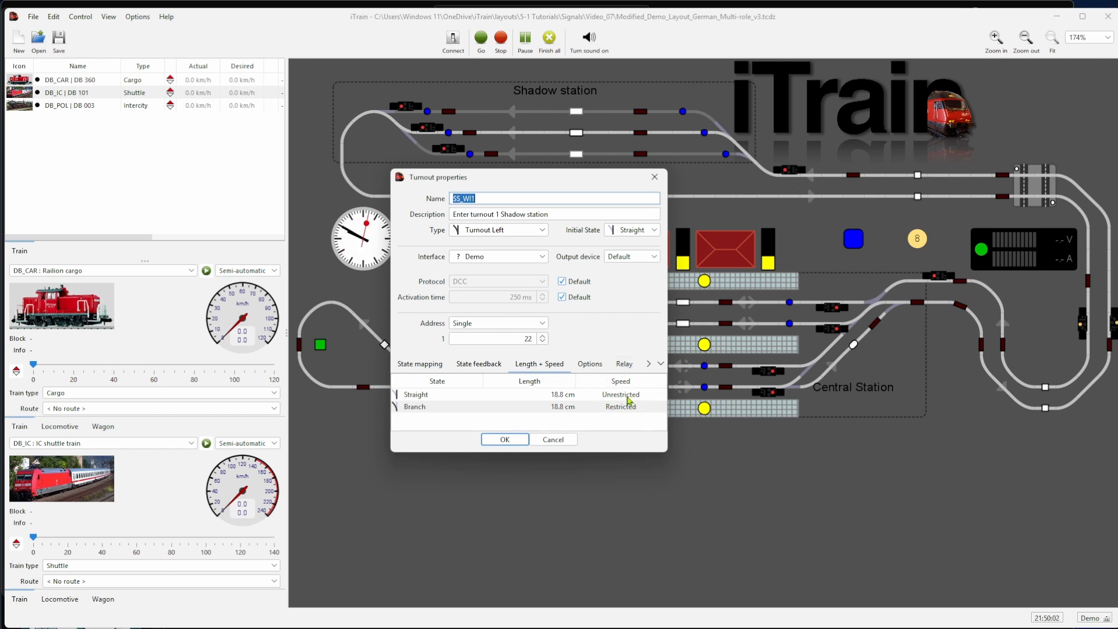
pyautogui.click(627, 396)
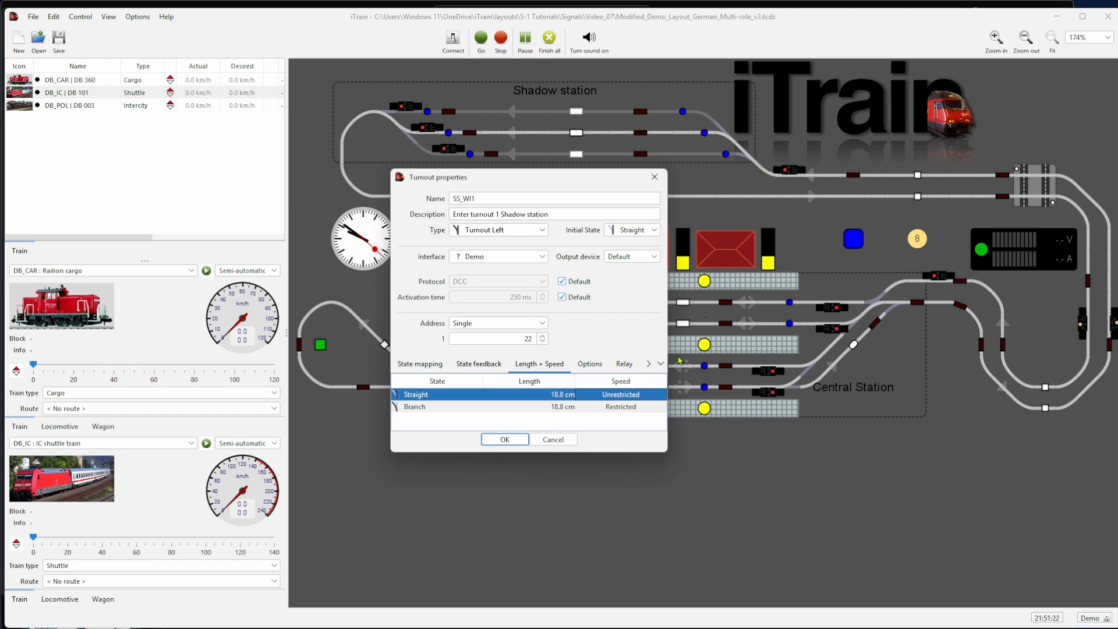
pyautogui.click(629, 408)
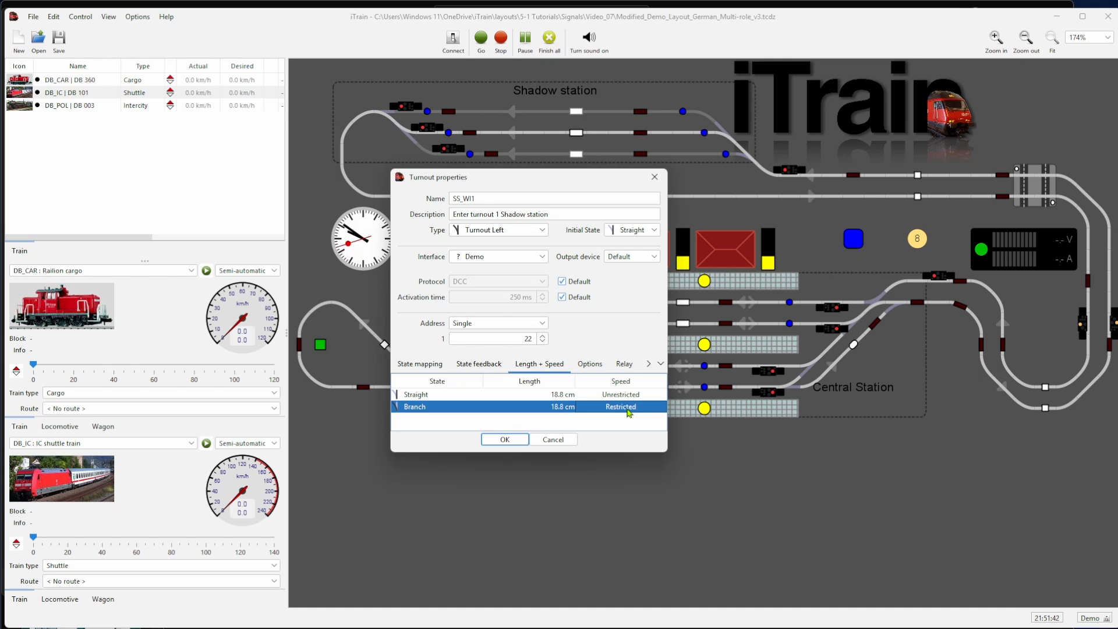
pyautogui.click(628, 408)
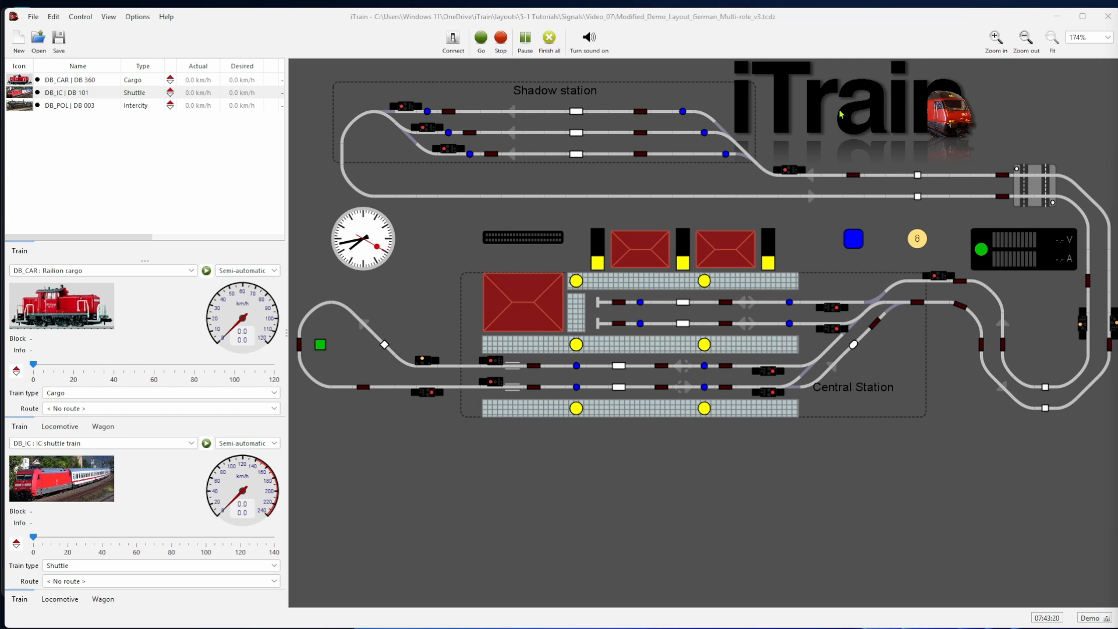
# - Review the aspects available for signal SS_BI and compare them with the straight and branch speeds of turnout SS_WI1
pyautogui.rightClick(790, 173)
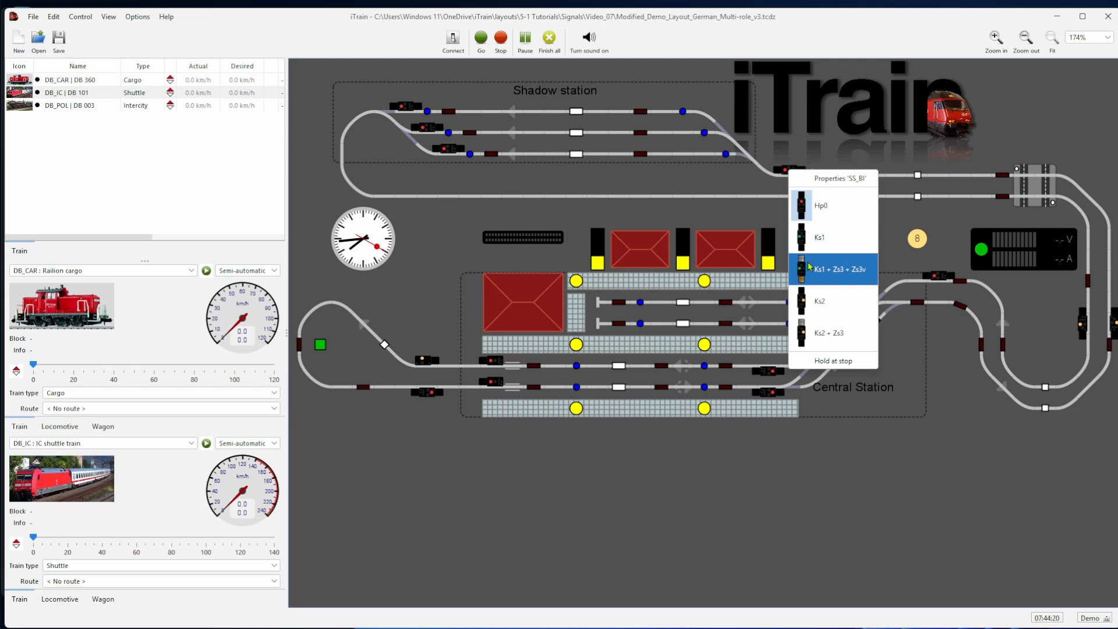
pyautogui.click(747, 157)
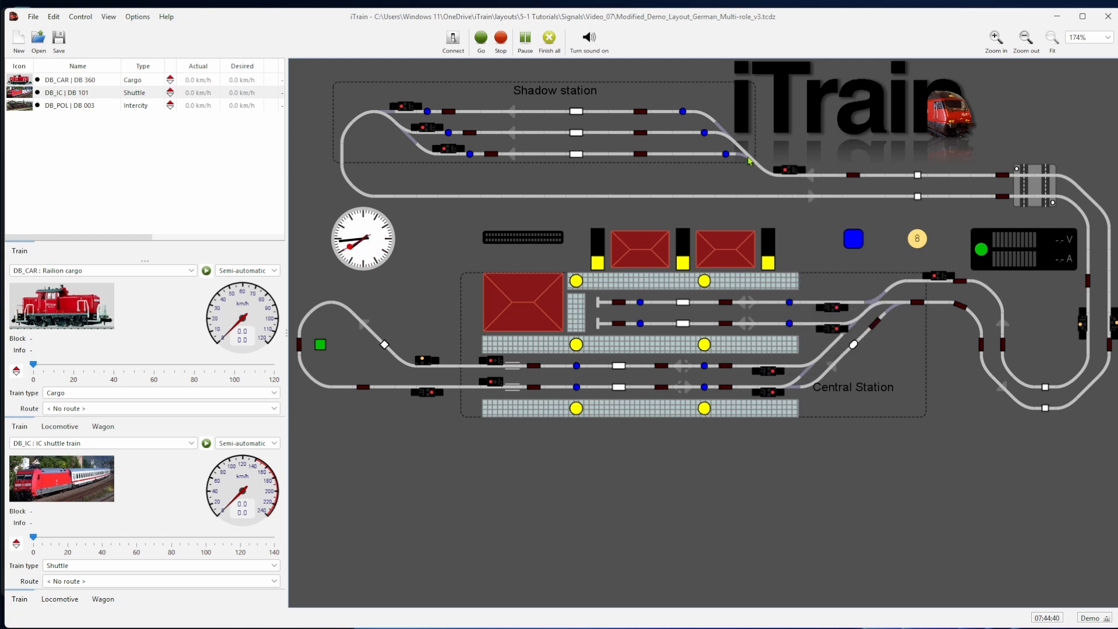
pyautogui.rightClick(749, 160)
pyautogui.click(785, 165)
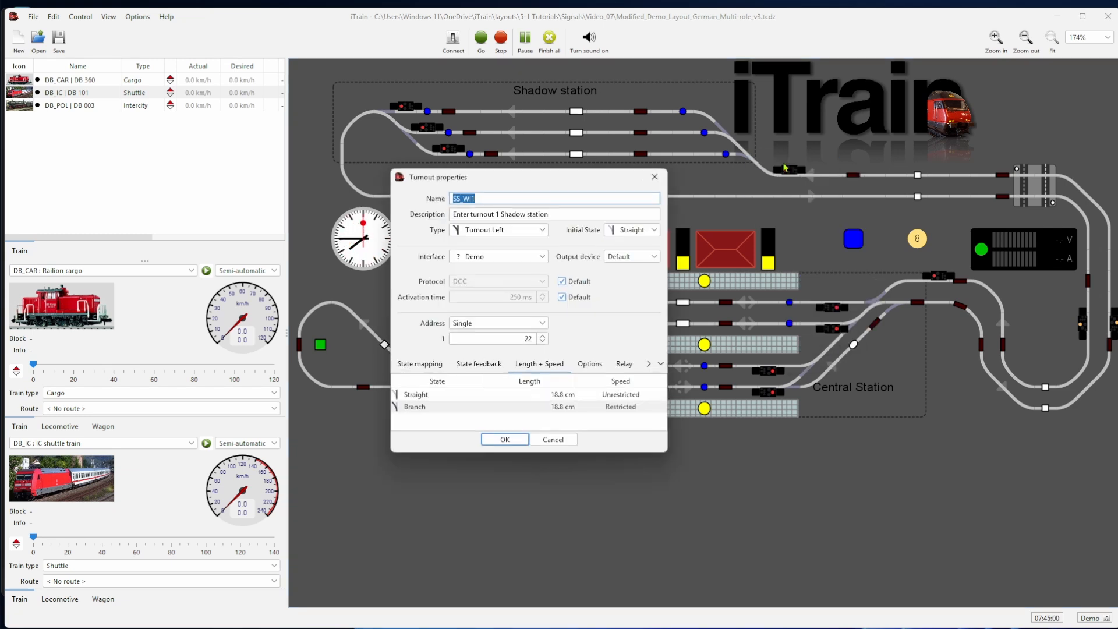
pyautogui.click(623, 396)
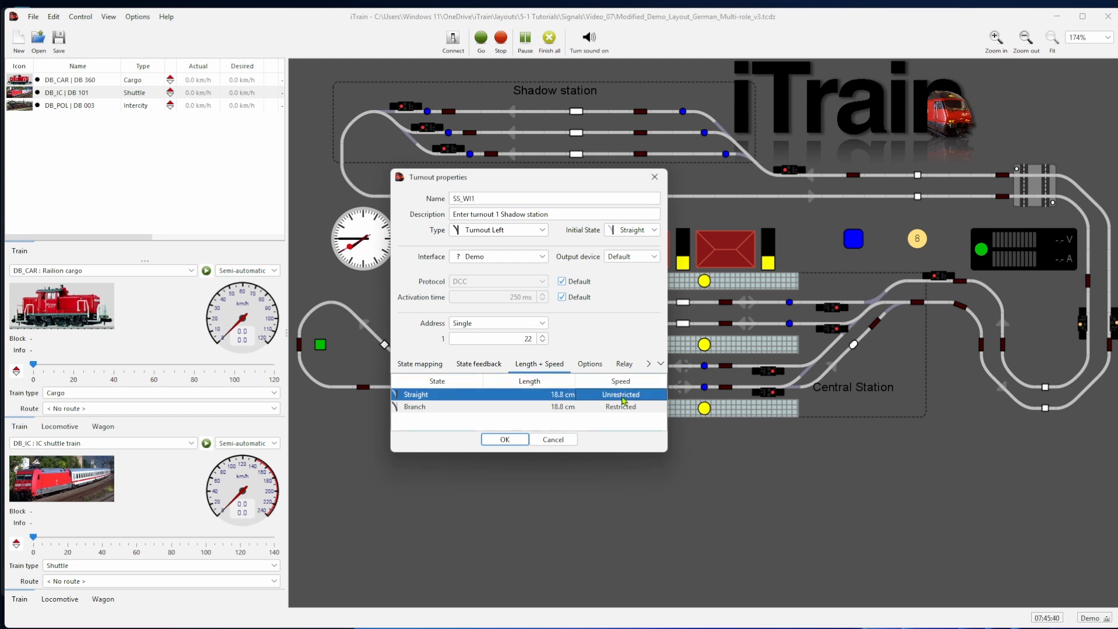
pyautogui.click(622, 407)
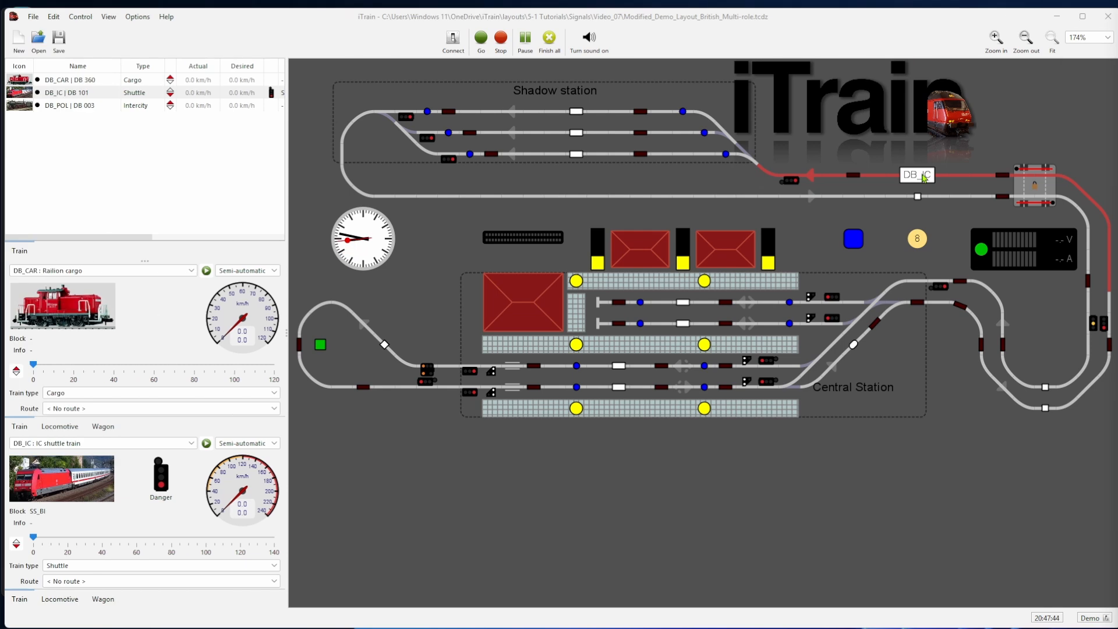
# - Route train DB_IC from SS_BI to shadow station block SS_B3 and check the speed settings of entry turnout SS_WI1
pyautogui.rightClick(575, 113)
pyautogui.click(590, 121)
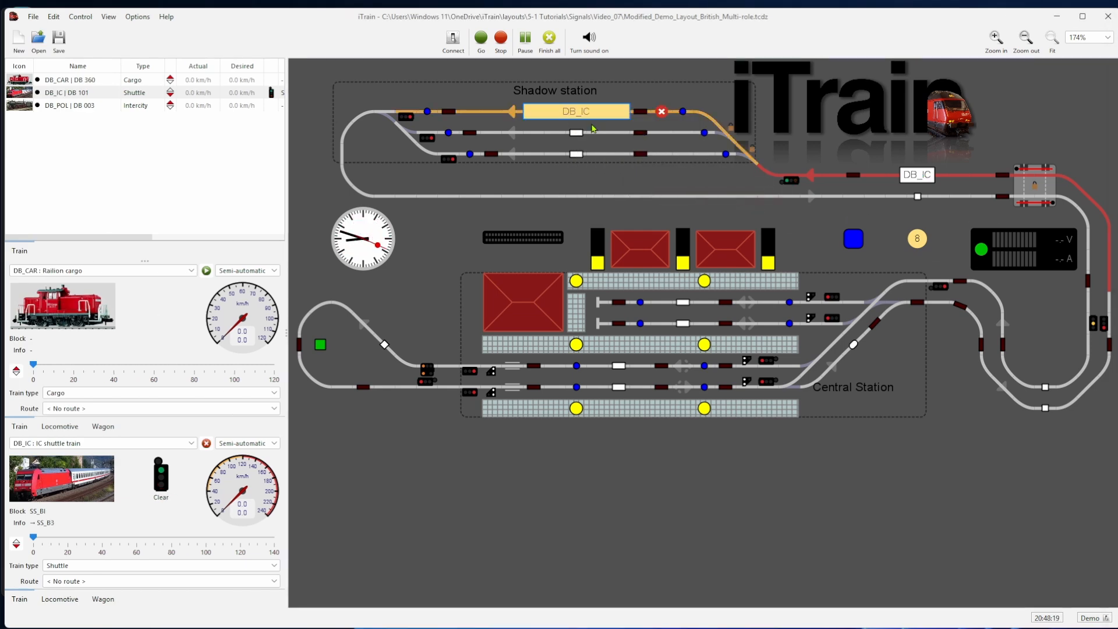
pyautogui.doubleClick(748, 163)
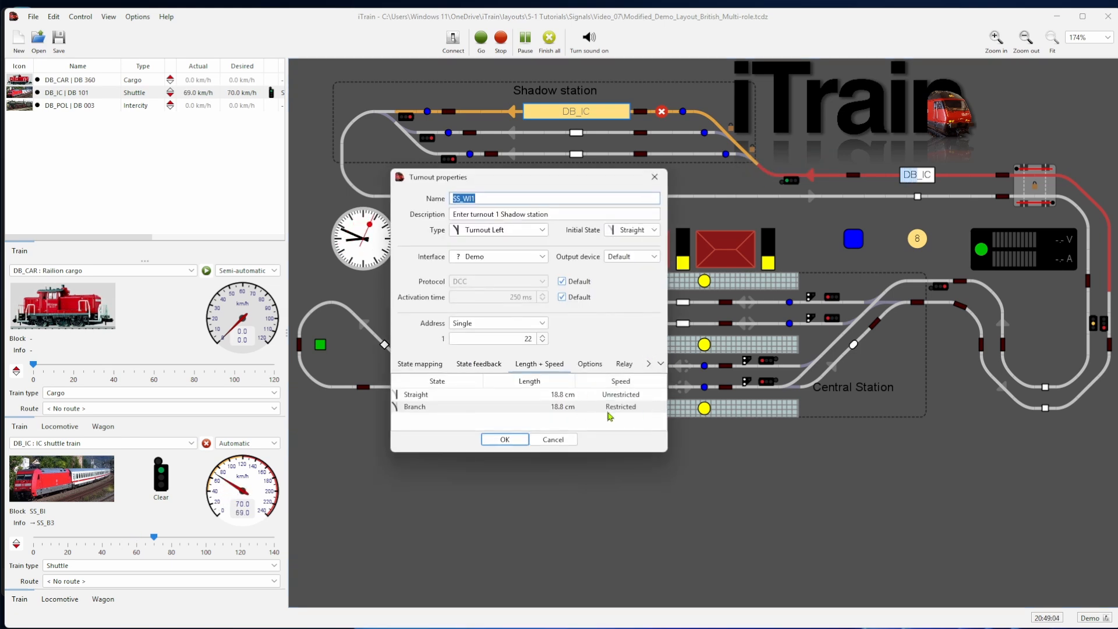
pyautogui.click(505, 439)
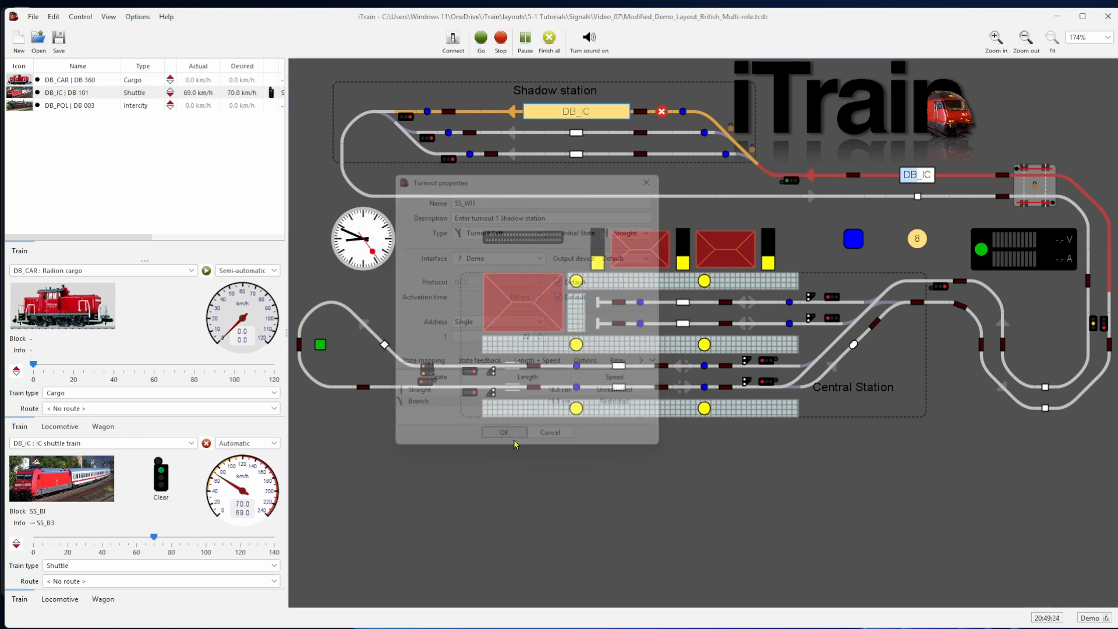
# - Cancel the route to SS_B3 and route train DB_IC to the lowest shadow station track instead
pyautogui.click(662, 112)
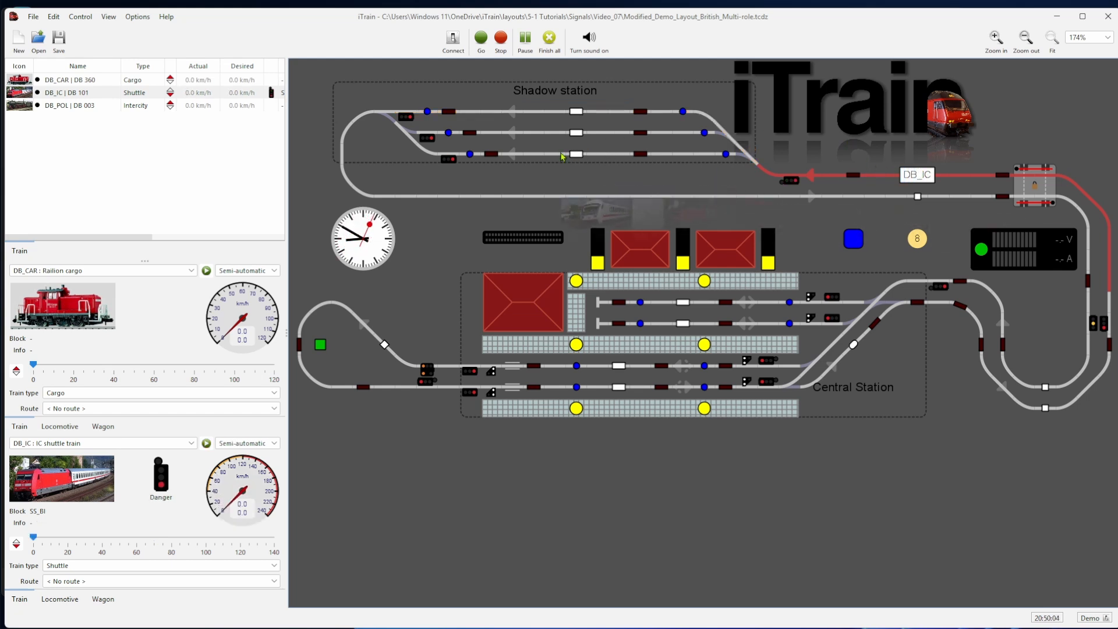
pyautogui.moveTo(568, 156); pyautogui.dragTo(569, 156)
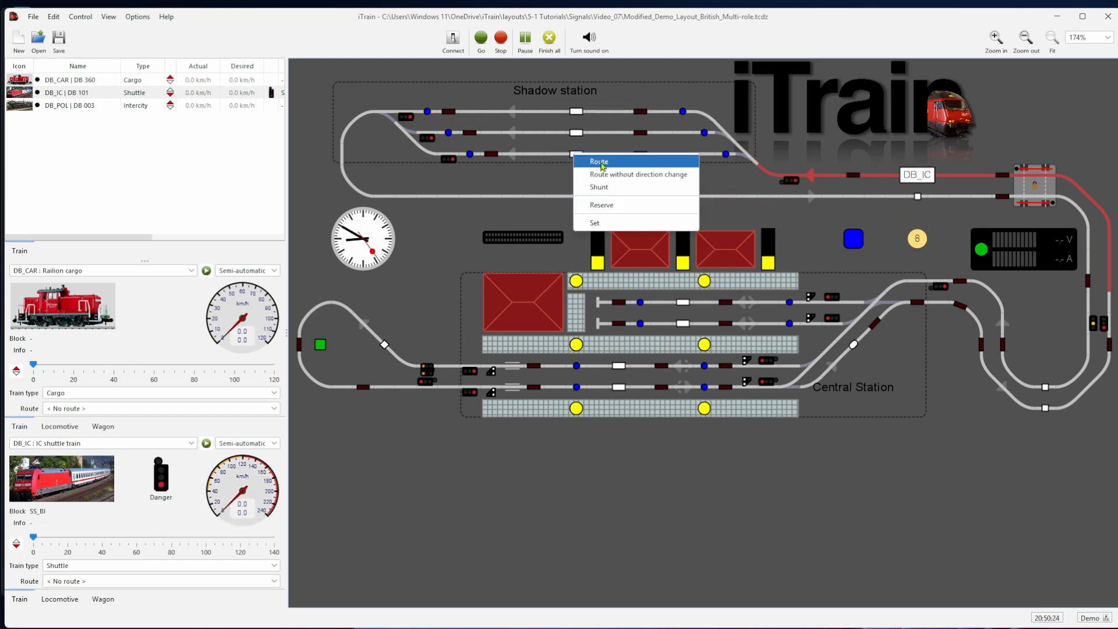
pyautogui.click(602, 165)
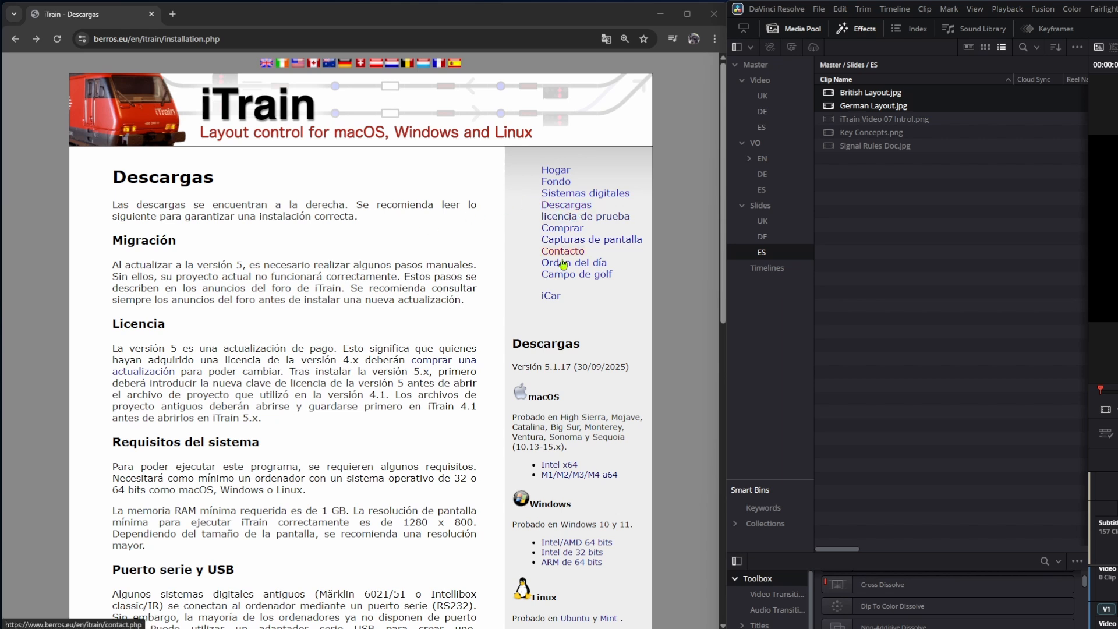
# - Switch to the browser and look through the iTrain downloads page
pyautogui.scroll(-4, 559, 303)
pyautogui.scroll(-5, 559, 303)
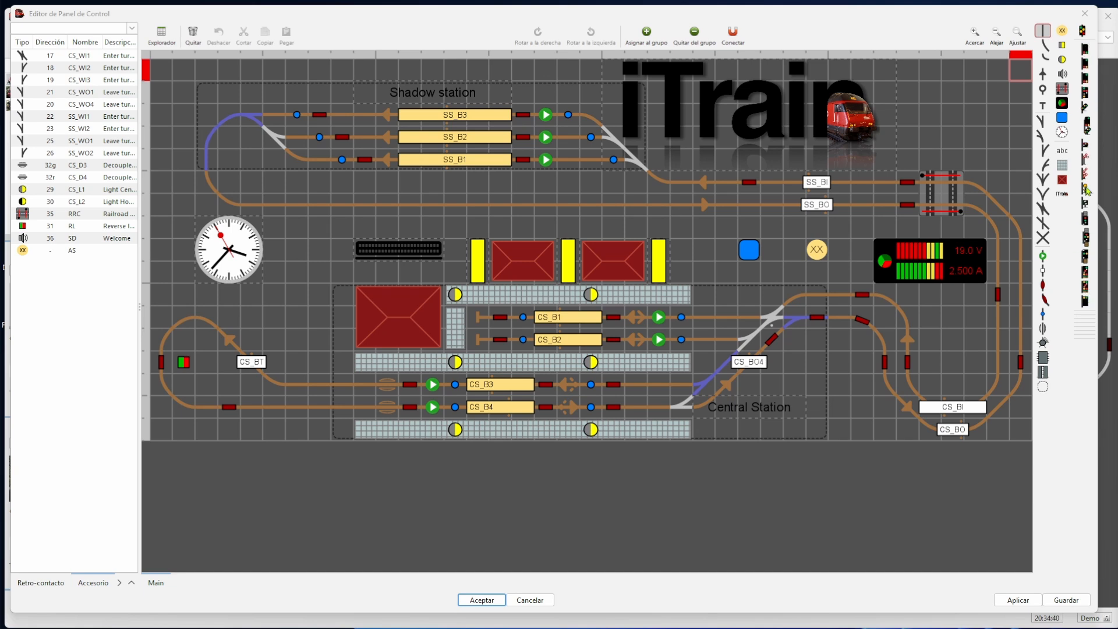
# - Place a horizontally rotated DB Ks combined signal at the exit of block SS_B1 in the shadow station
pyautogui.click(1086, 239)
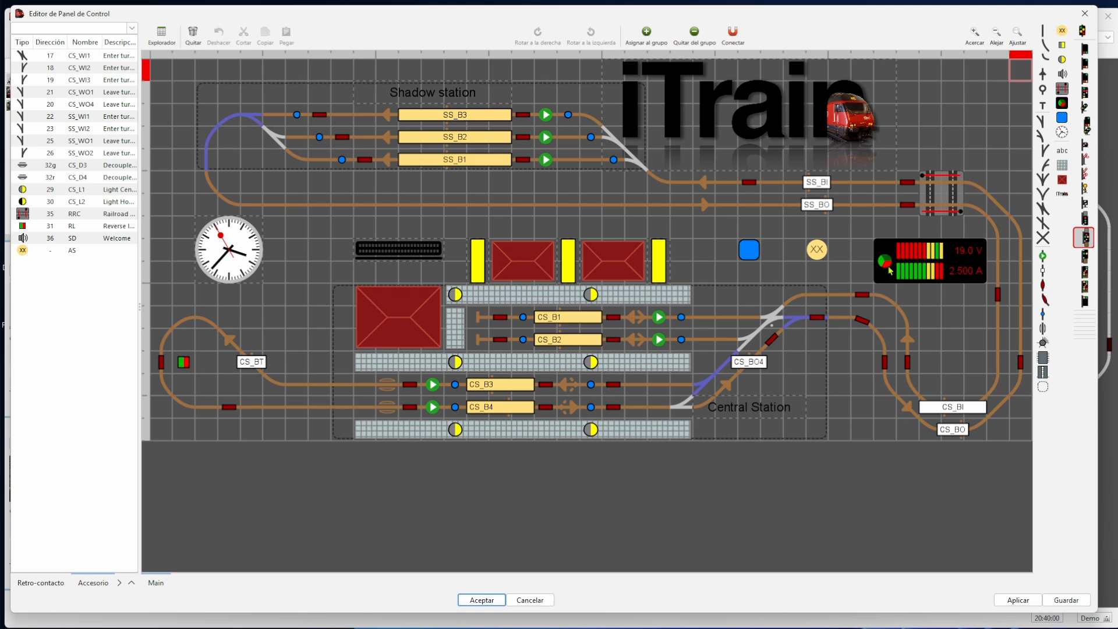
pyautogui.click(1083, 243)
pyautogui.click(1083, 242)
pyautogui.click(320, 162)
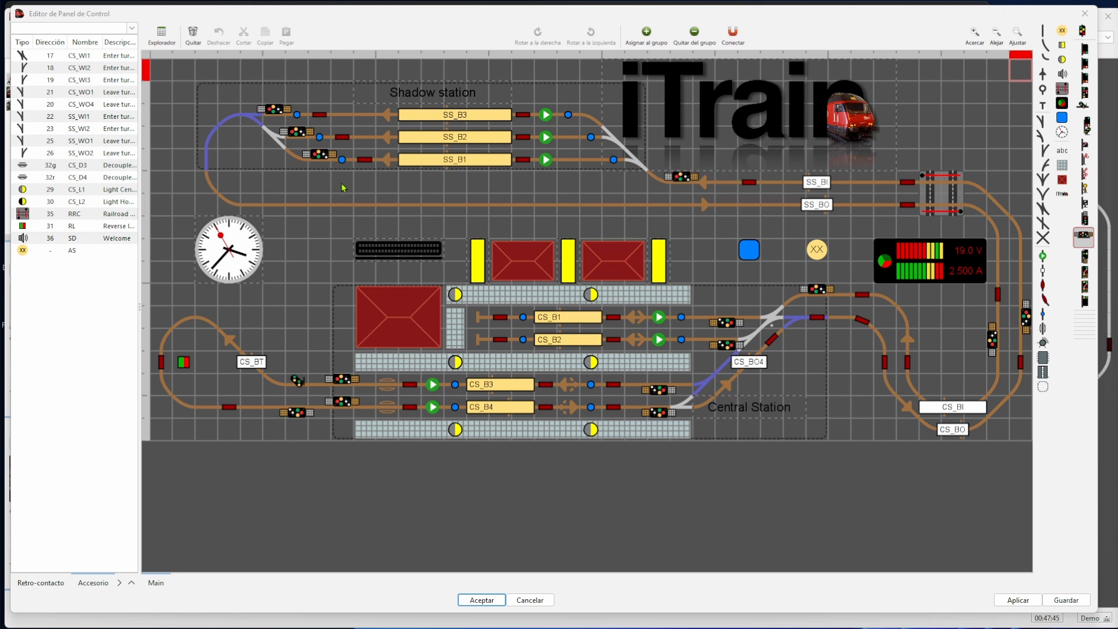
# - Examine block CS_B3, the signals at both of its ends and the neighbouring block CS_BT
pyautogui.click(500, 385)
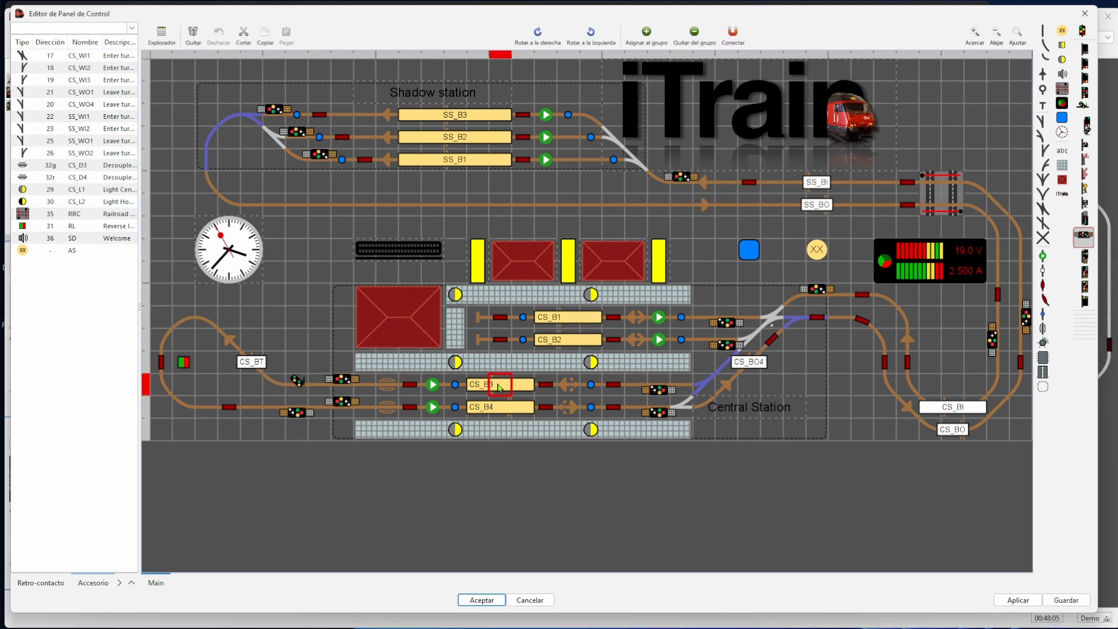
pyautogui.click(660, 393)
pyautogui.click(340, 382)
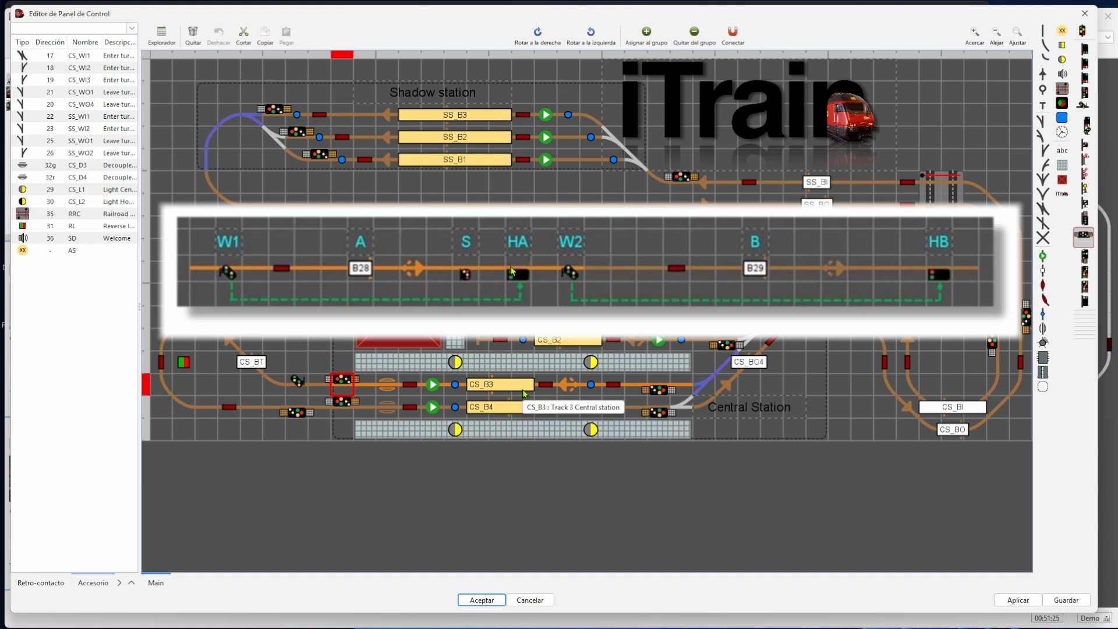
pyautogui.click(281, 345)
pyautogui.click(261, 364)
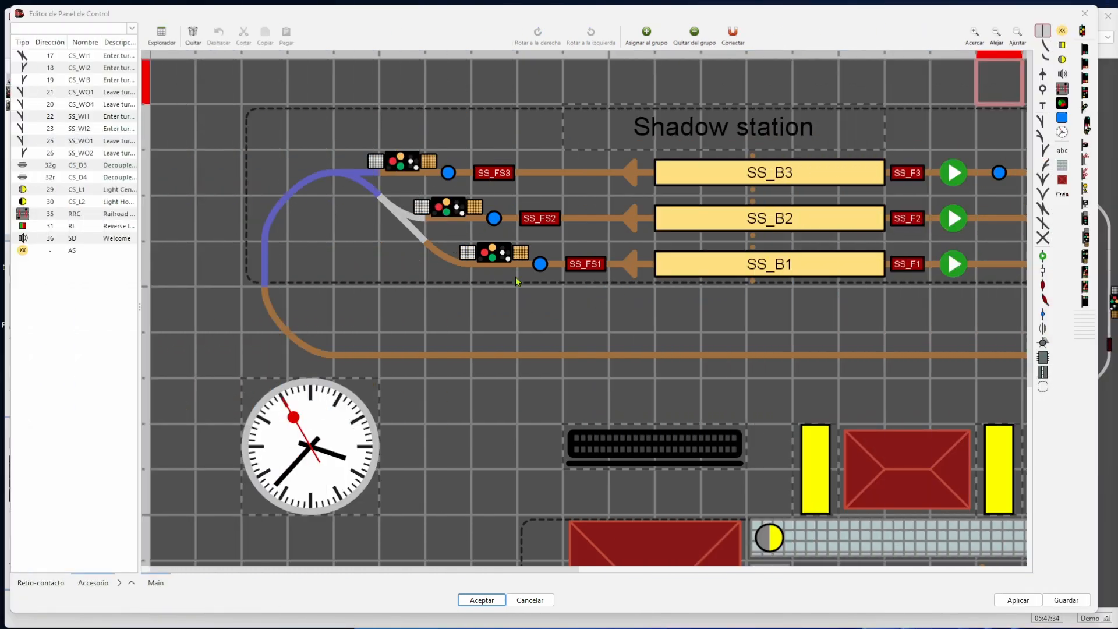
# - Name the signal beside block SS_B1 SS_S1 and describe it as "Shadow Station Multi-role signal for SS_B1 with Home & Warning functions"
pyautogui.doubleClick(495, 260)
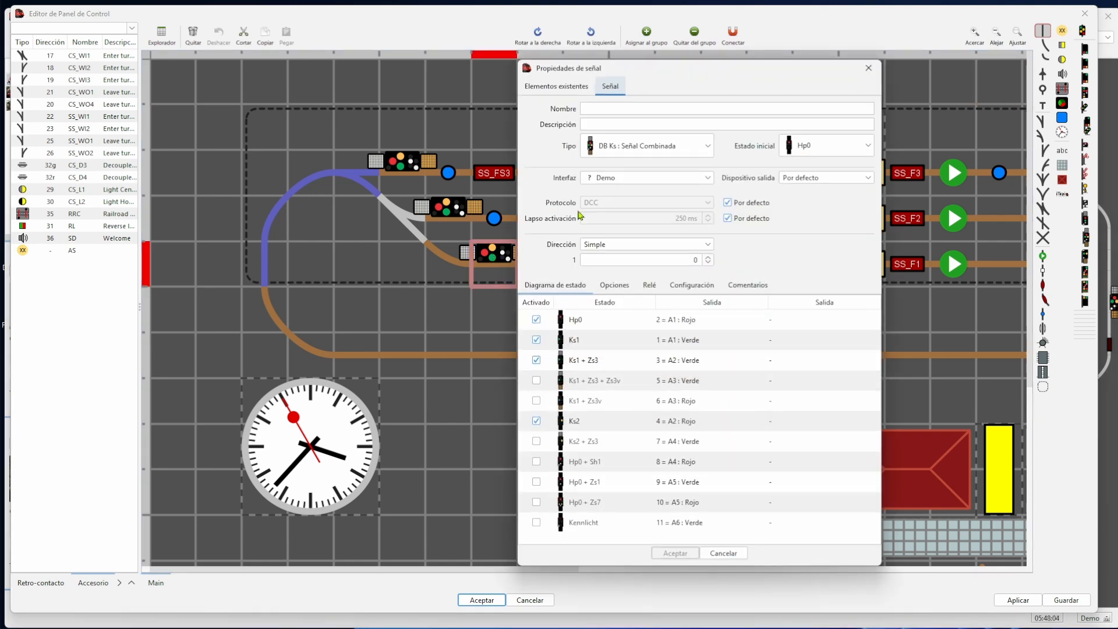
pyautogui.click(608, 109)
pyautogui.write('S')
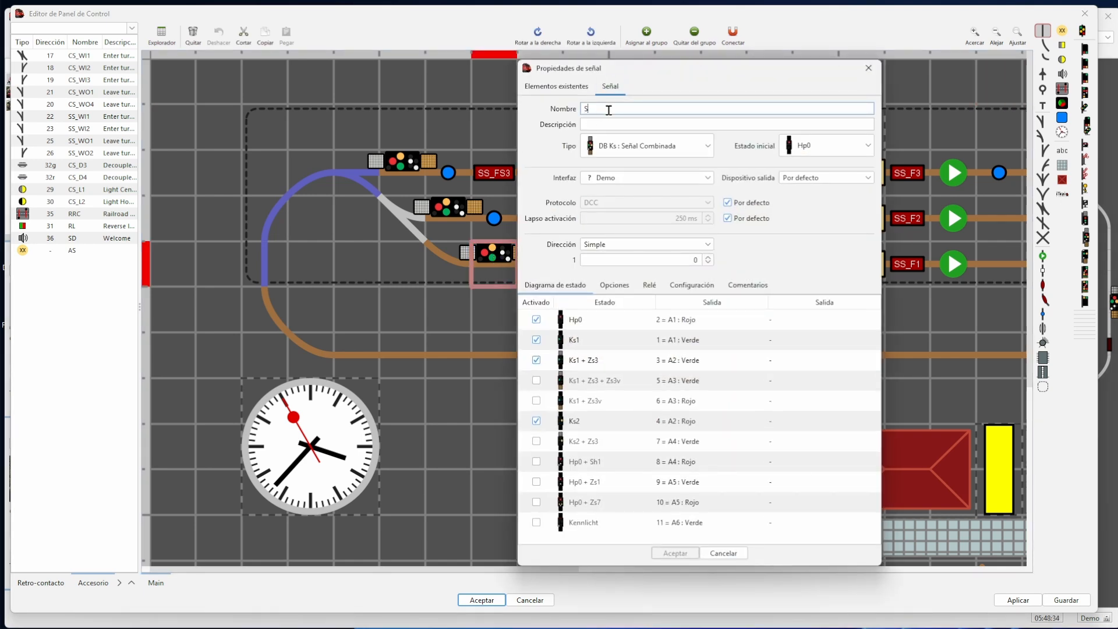
pyautogui.write('S_S1')
pyautogui.click(608, 124)
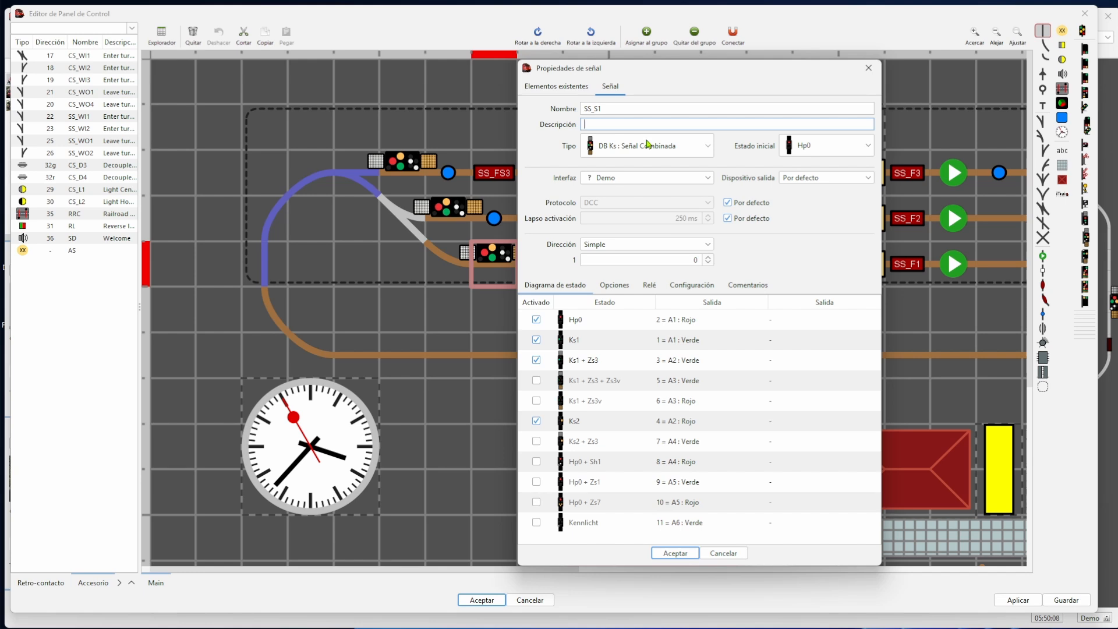
pyautogui.write('Shadow Station Multi-role signal for SS_B1 with Home & Warning functions')
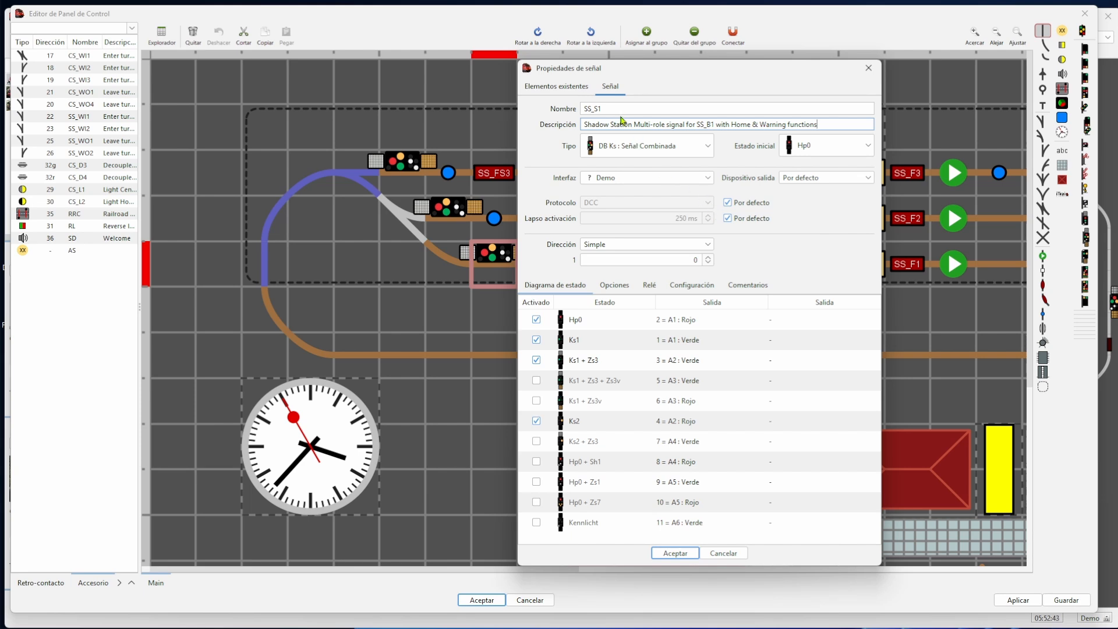
pyautogui.moveTo(612, 110); pyautogui.dragTo(579, 109)
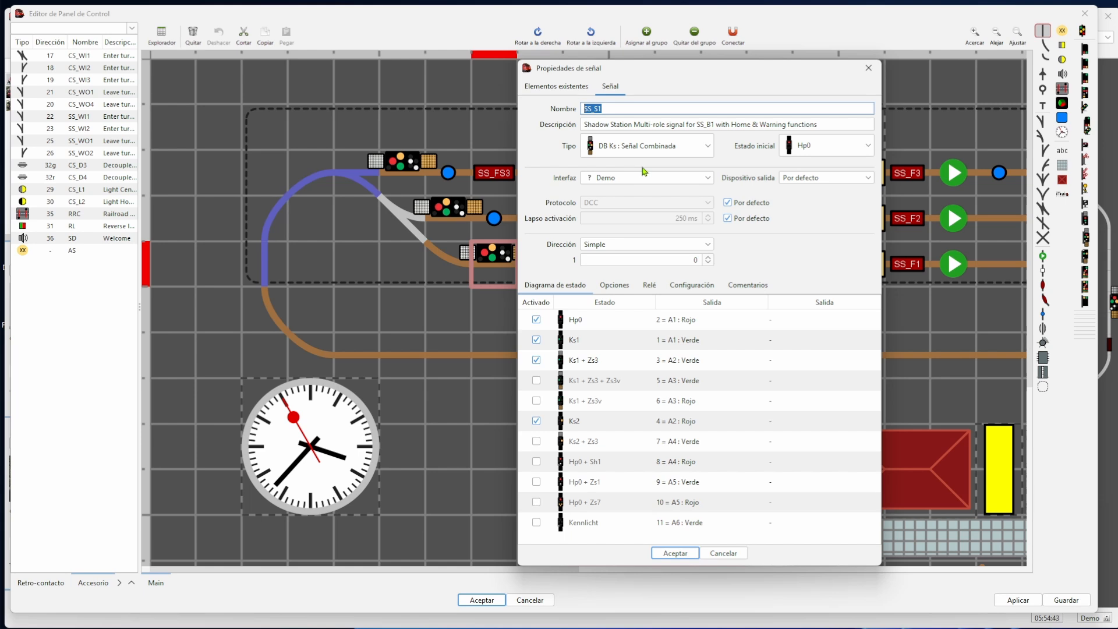
pyautogui.moveTo(819, 125); pyautogui.dragTo(581, 128)
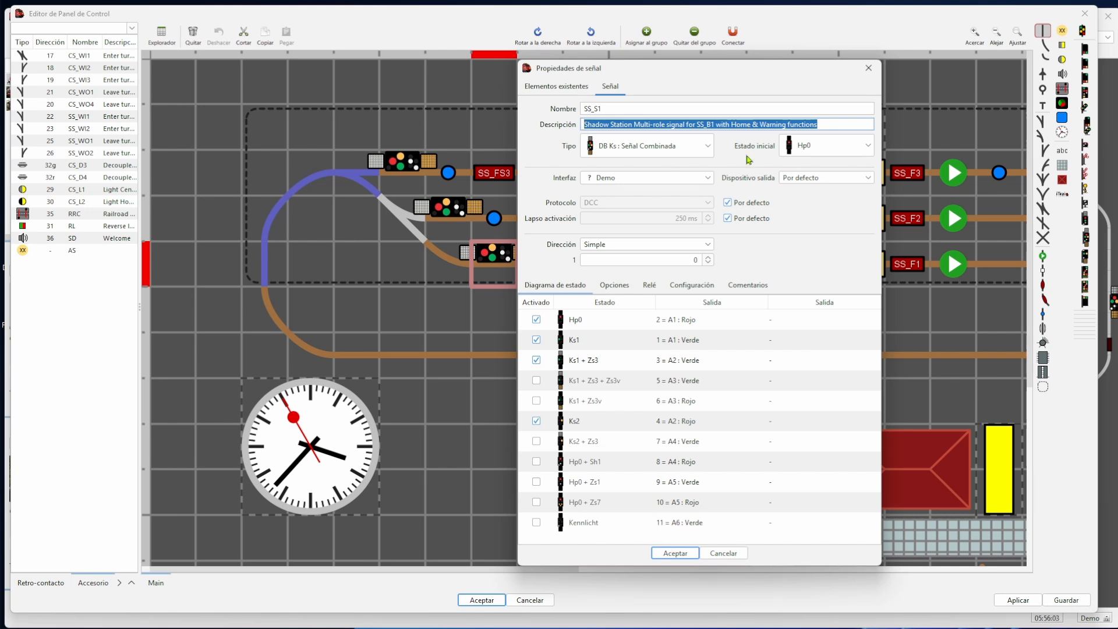
pyautogui.click(686, 558)
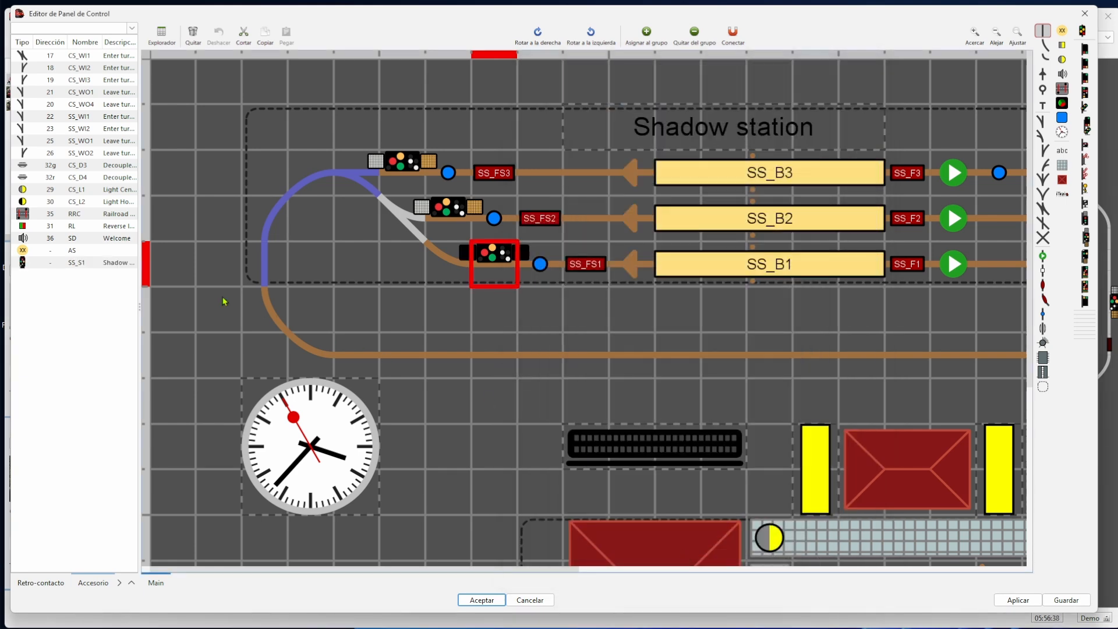
pyautogui.click(63, 266)
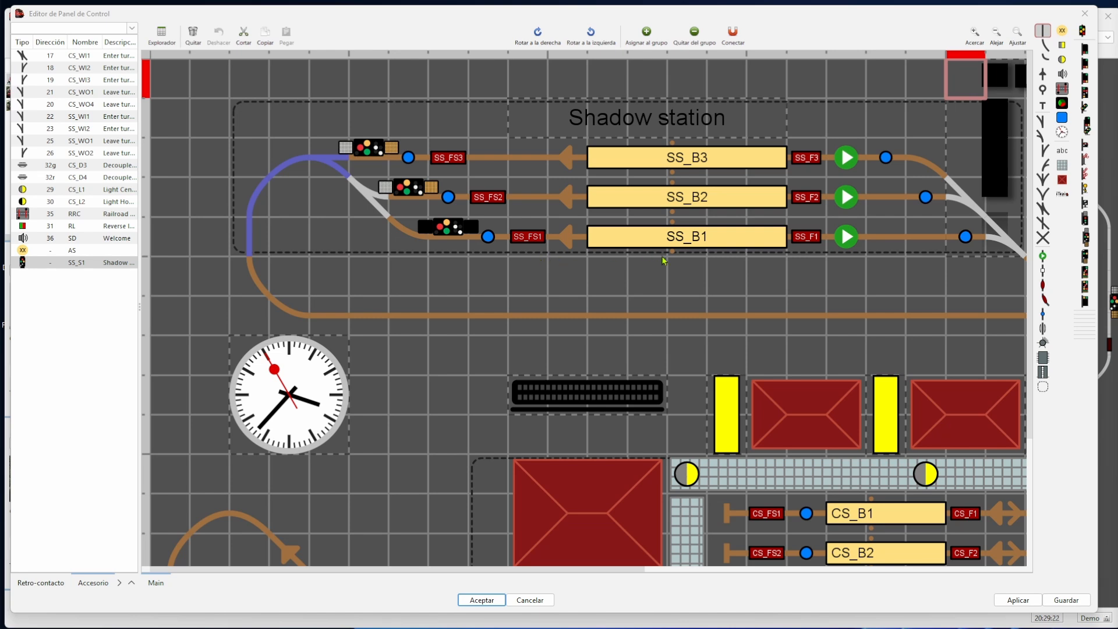
# - Assign the elements belonging to block SS_B1 to its group
pyautogui.click(695, 239)
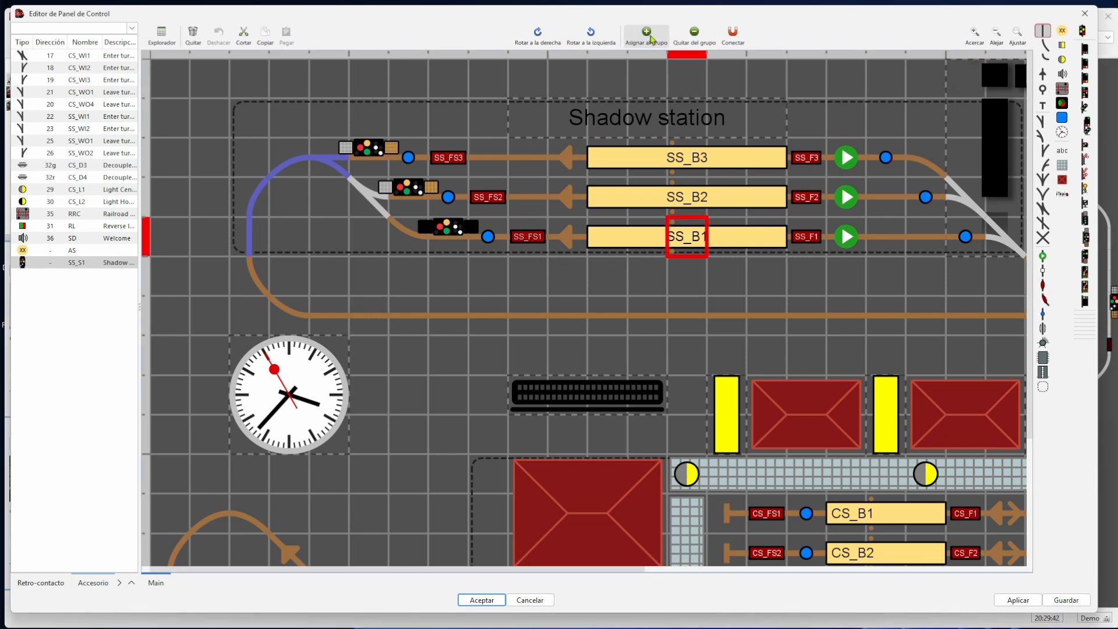
pyautogui.click(653, 36)
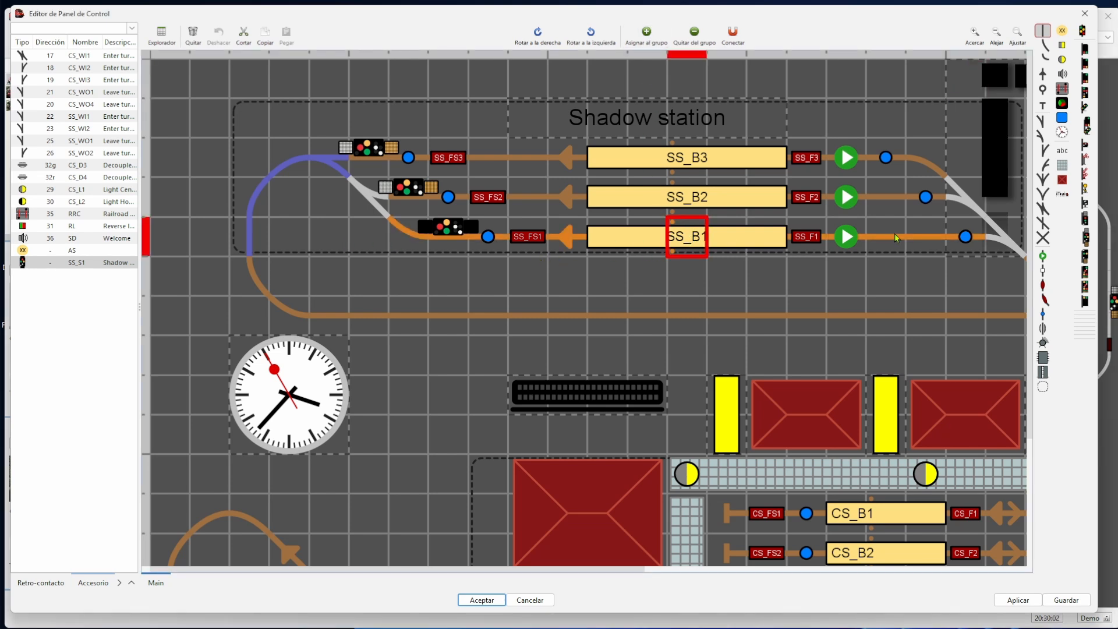
pyautogui.click(686, 273)
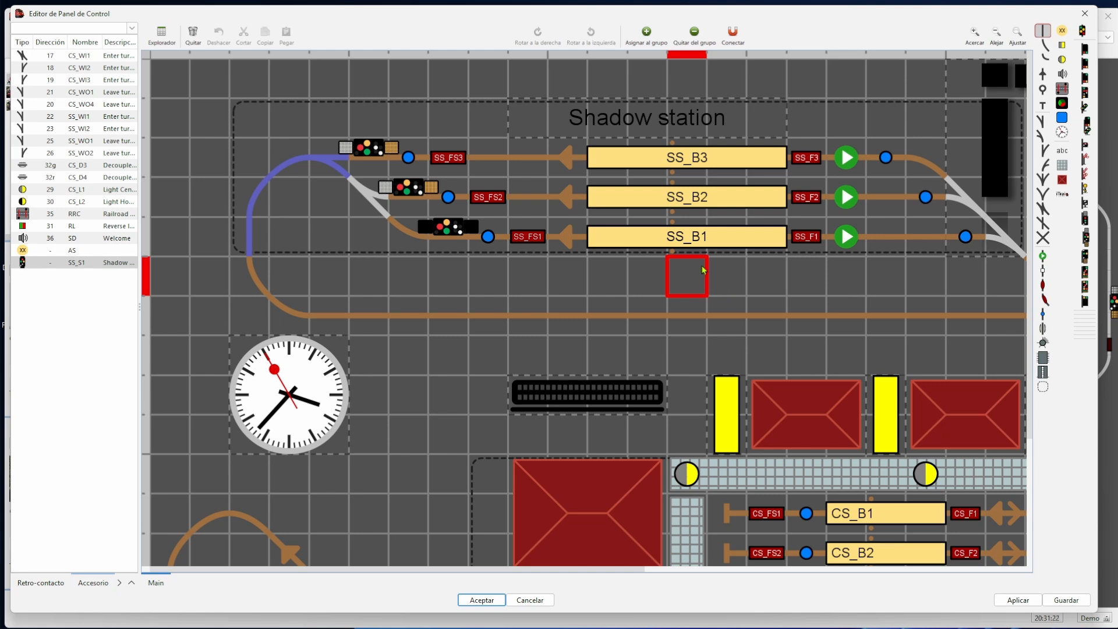
# - Auto-complete the next-direction settings of block SS_B1 so that SS_S1 is assigned as its main signal
pyautogui.click(682, 243)
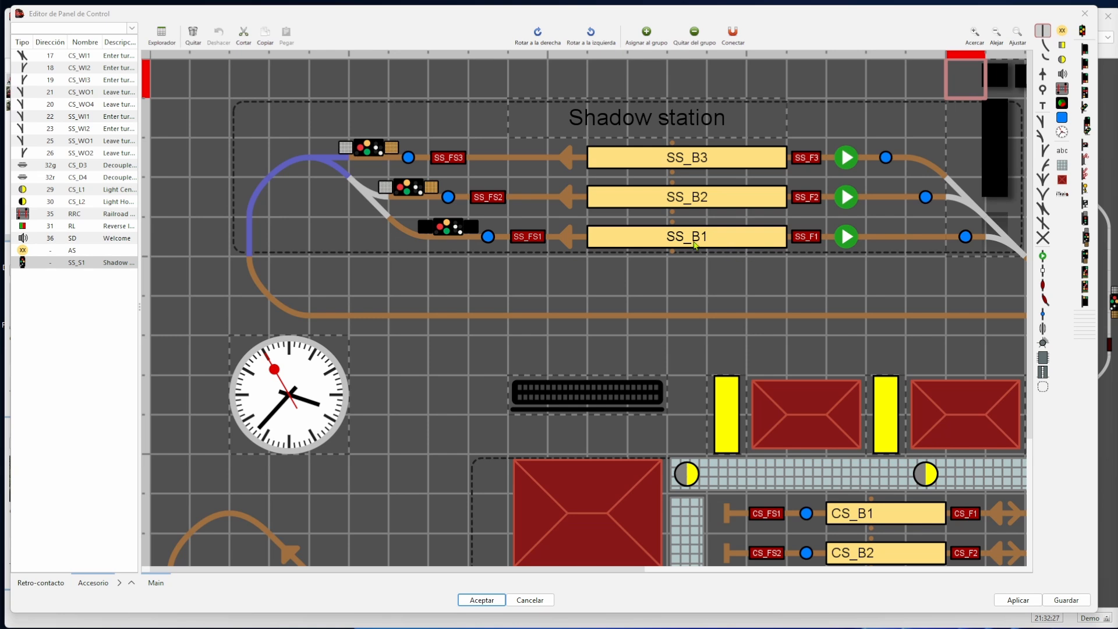
pyautogui.doubleClick(690, 239)
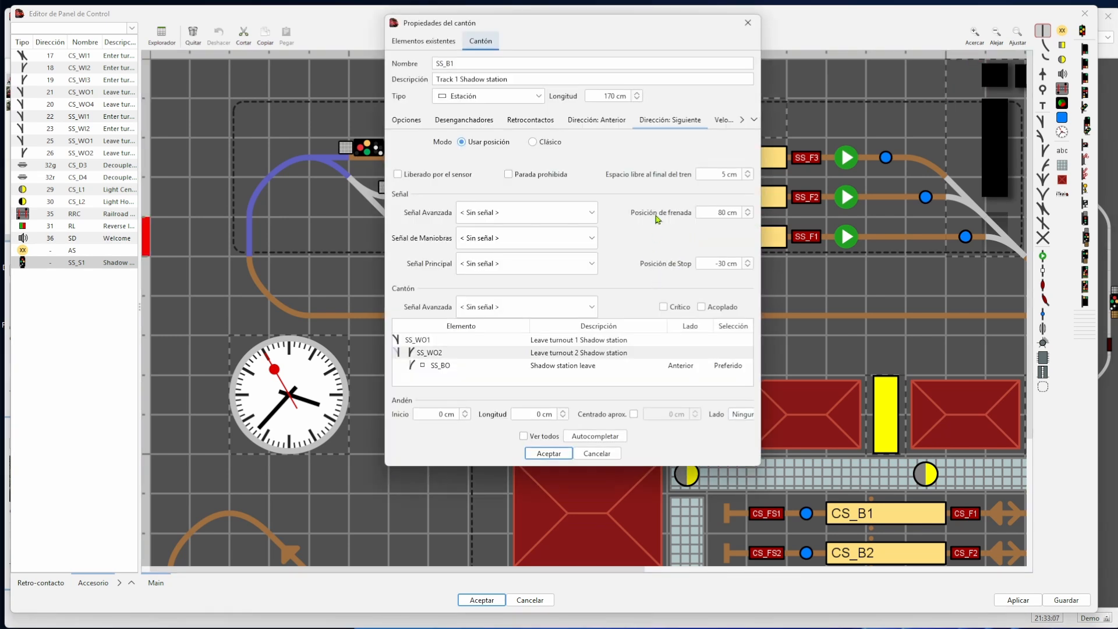
pyautogui.click(665, 126)
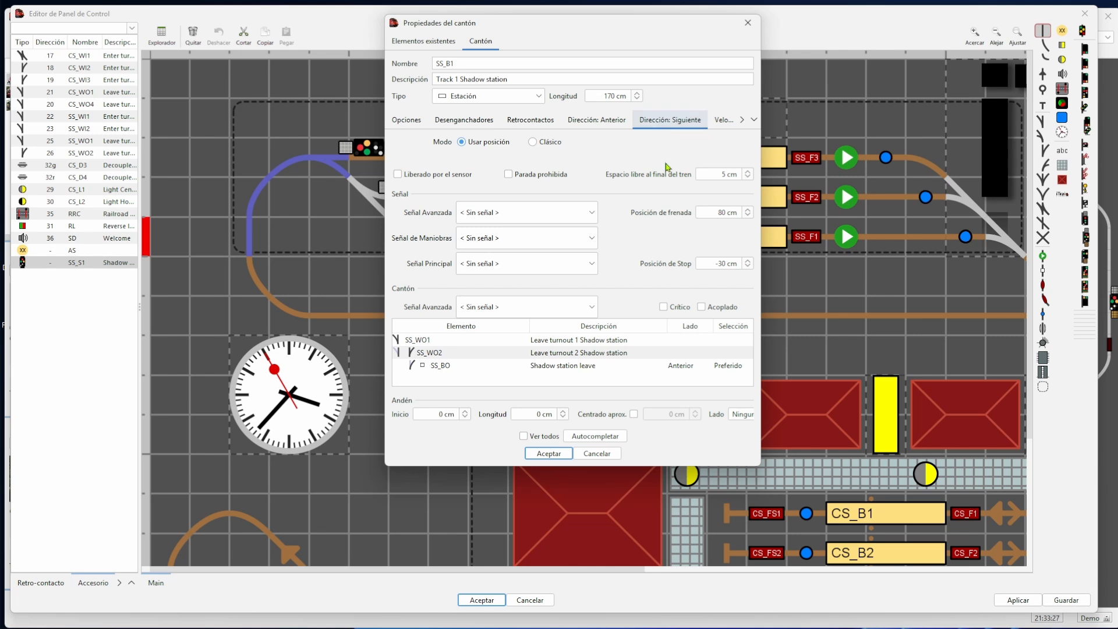
pyautogui.click(585, 439)
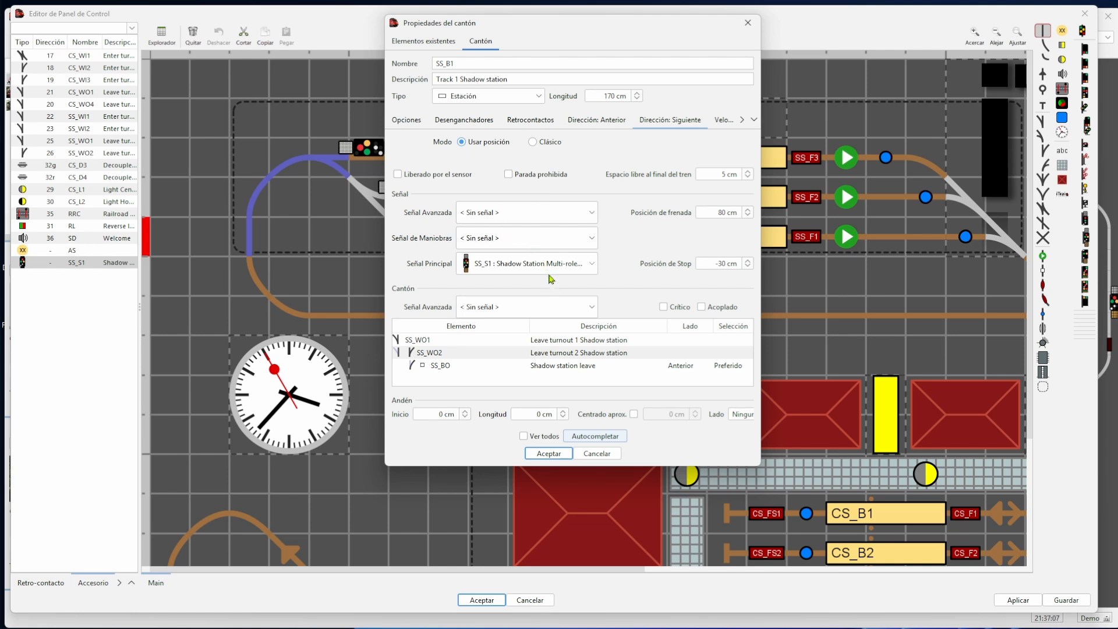
# - Enable showing all elements and examine the main signal choices for block SS_B1 in the next direction
pyautogui.click(670, 121)
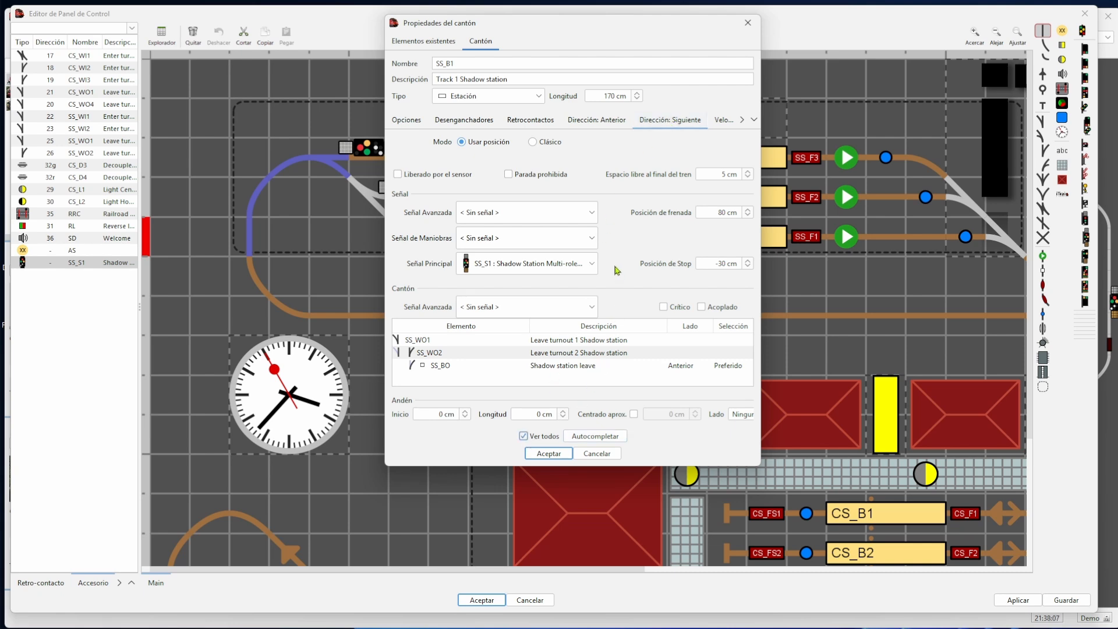
pyautogui.click(593, 264)
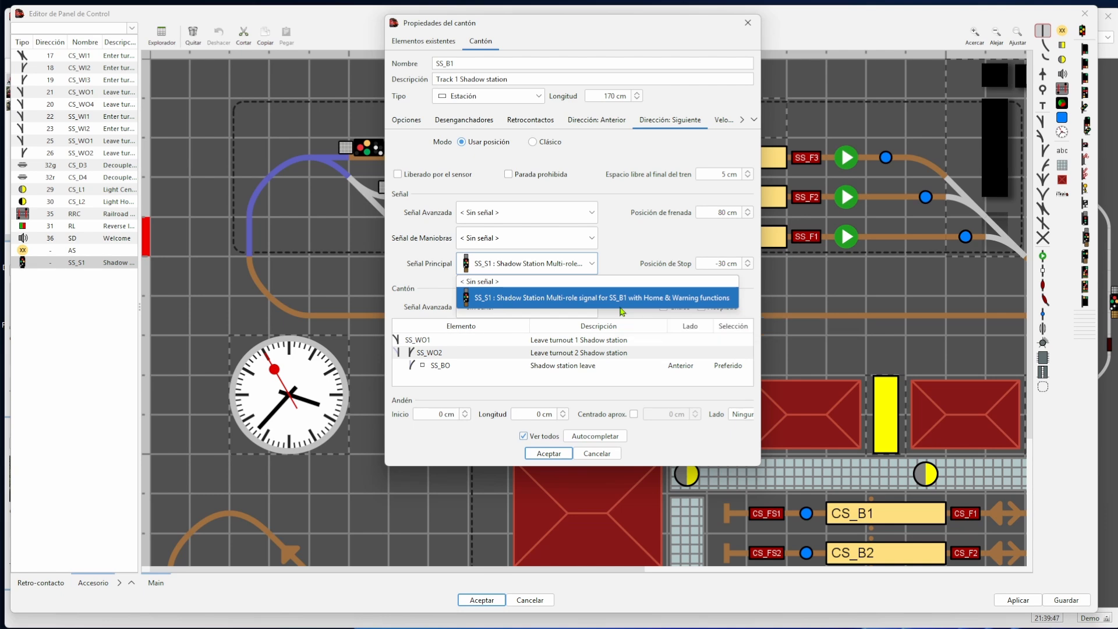
pyautogui.click(625, 243)
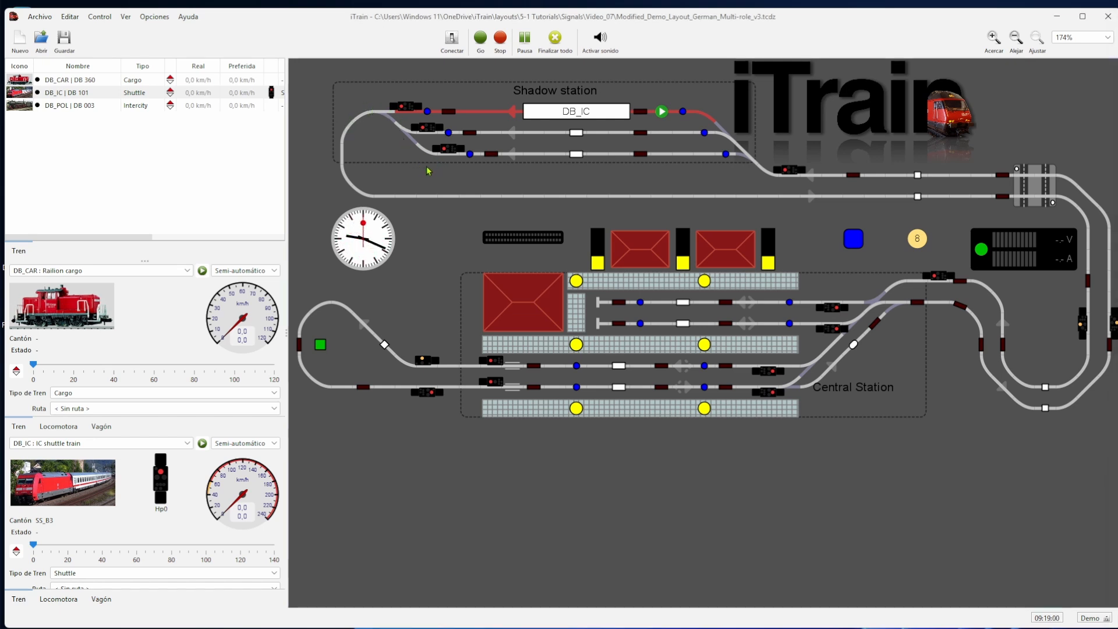
# - Examine the available aspects of the departure signals for shadow station blocks SS_B3 and SS_B2
pyautogui.rightClick(410, 109)
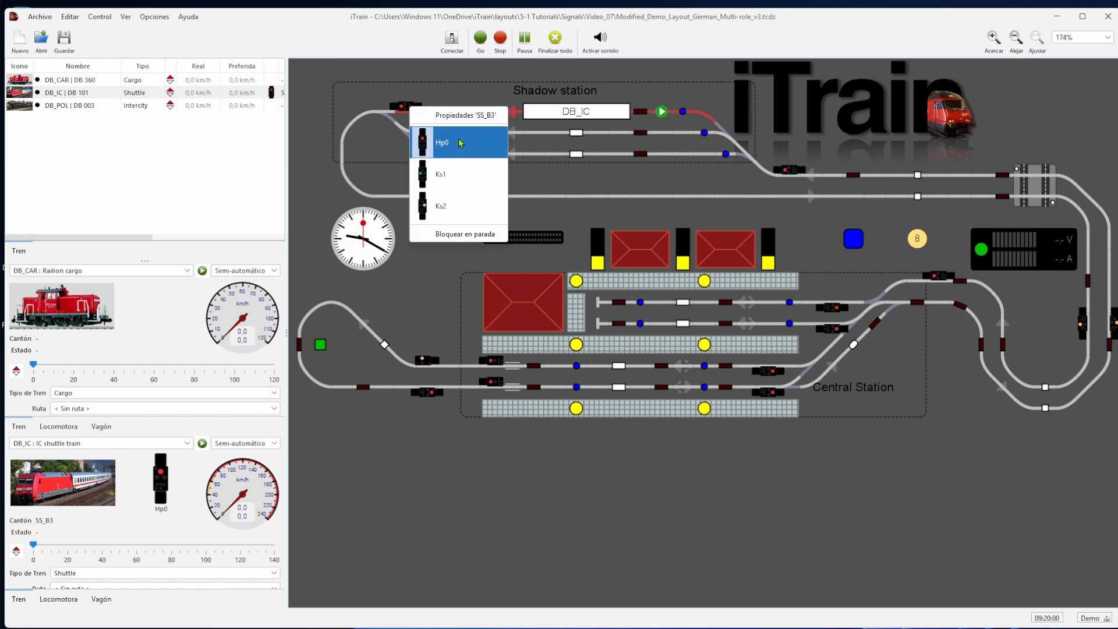
pyautogui.click(426, 174)
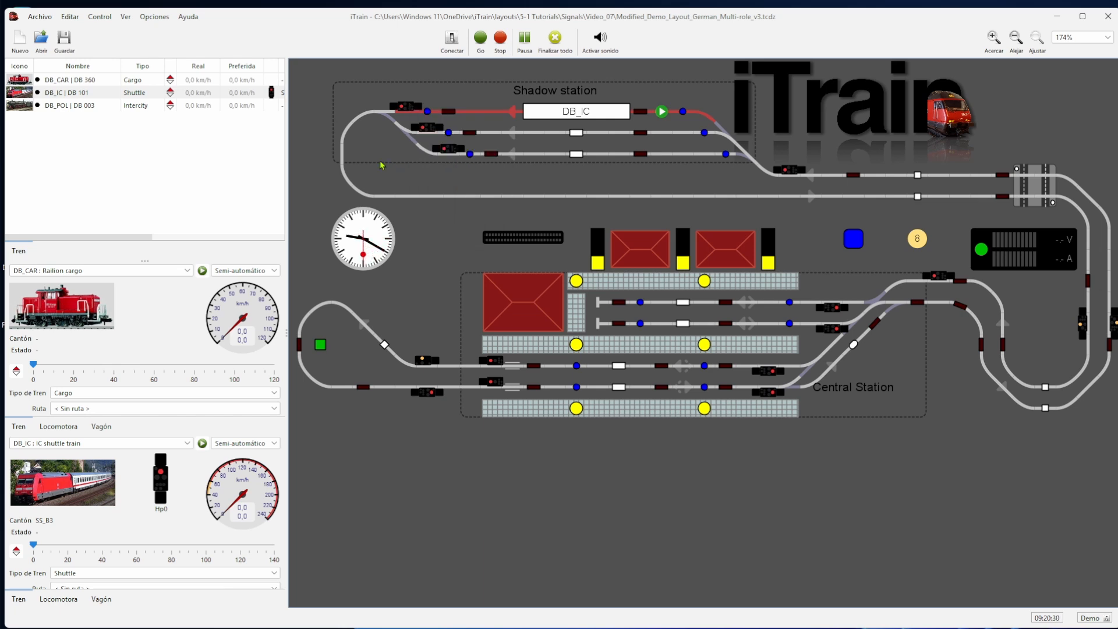
pyautogui.rightClick(424, 128)
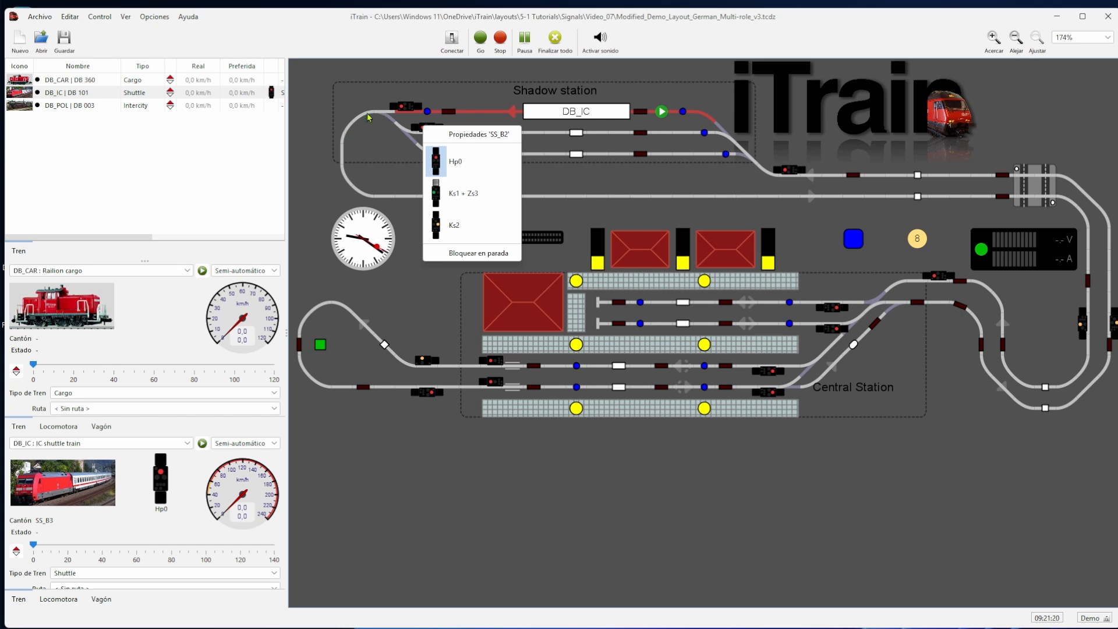
pyautogui.click(376, 143)
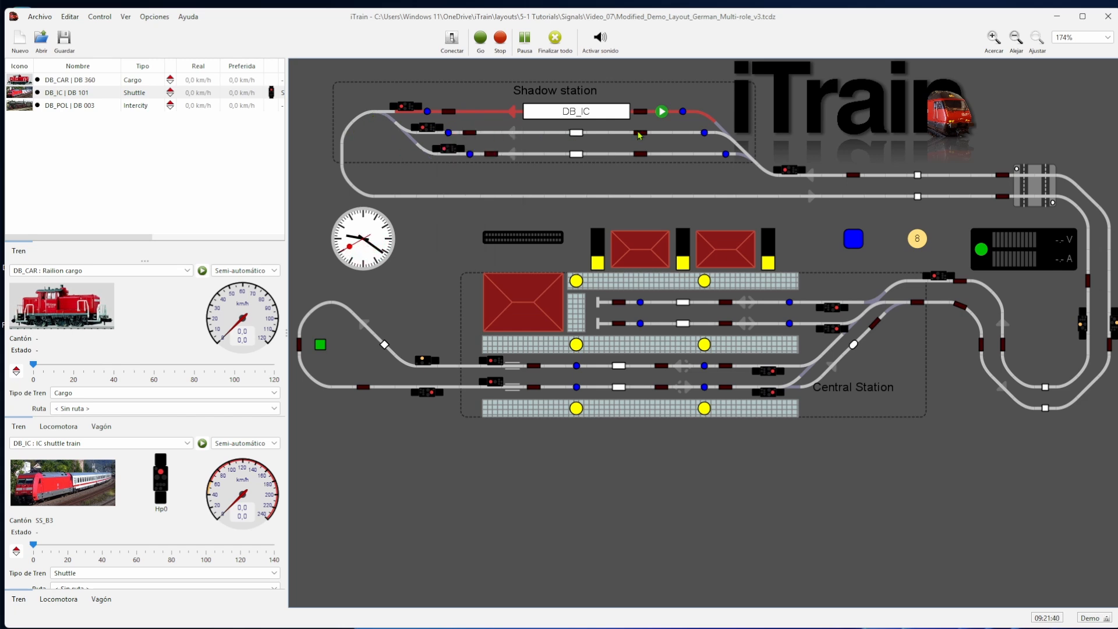
# - Start train DB_IC from block SS_B3 and check the straight-route speed of turnout SS_WO2
pyautogui.click(662, 111)
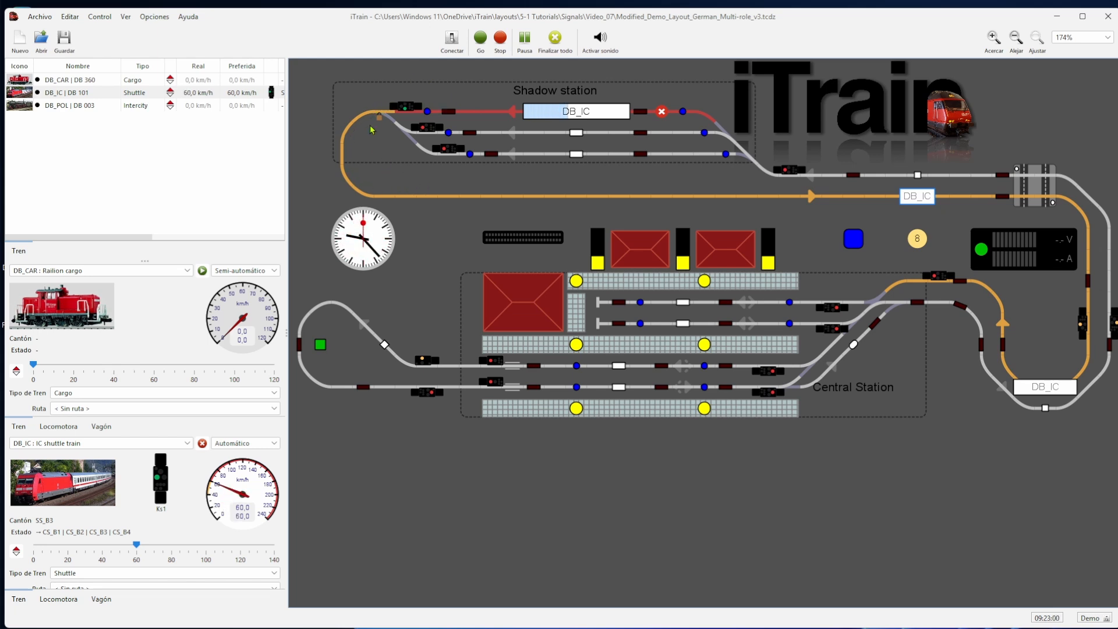
pyautogui.rightClick(390, 116)
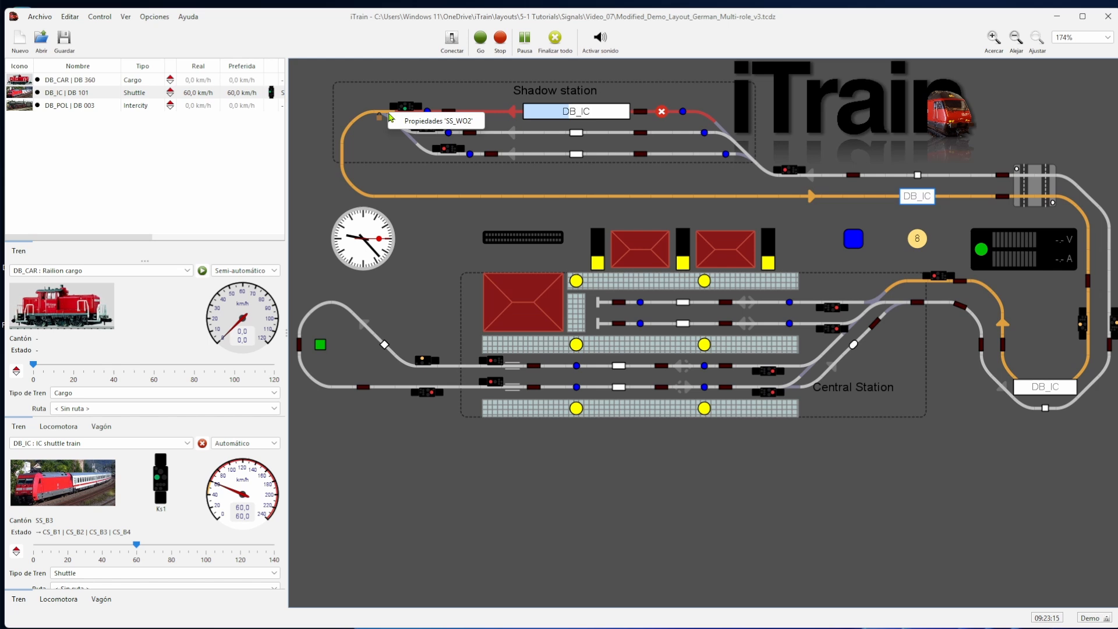
pyautogui.click(440, 123)
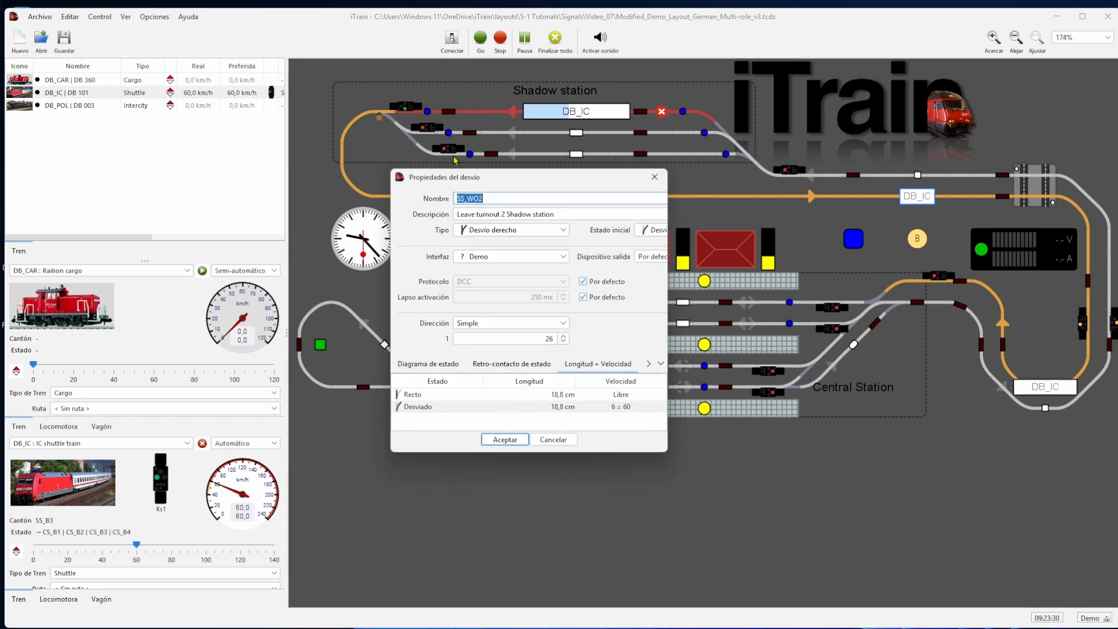
pyautogui.click(627, 395)
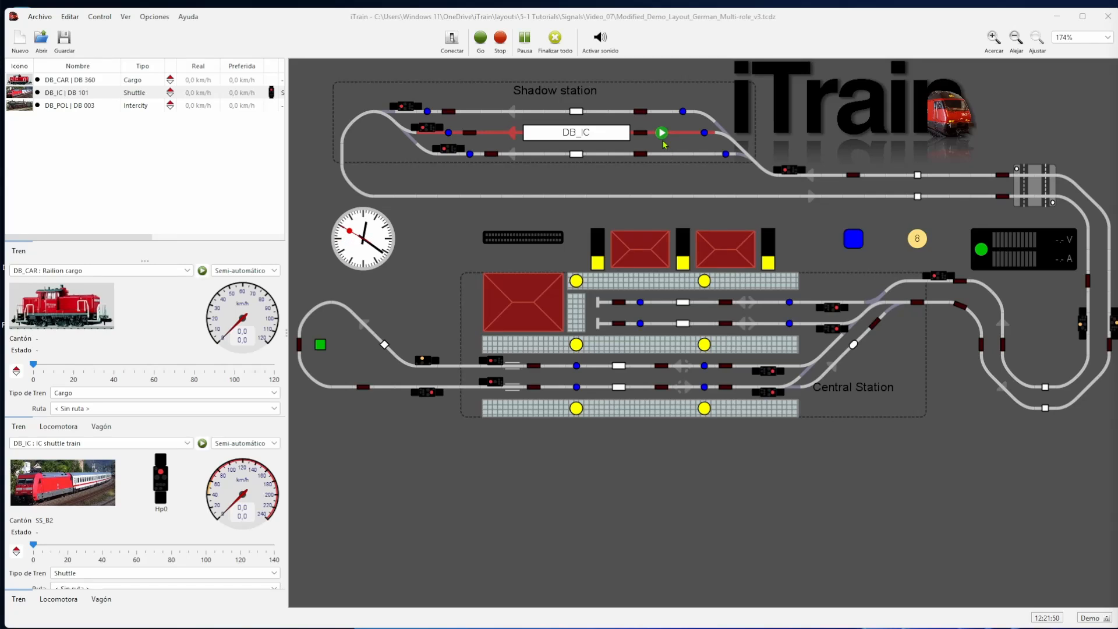
# - Start train DB_IC from block SS_B2 and review the enabled aspects in its departure signal's properties
pyautogui.click(662, 133)
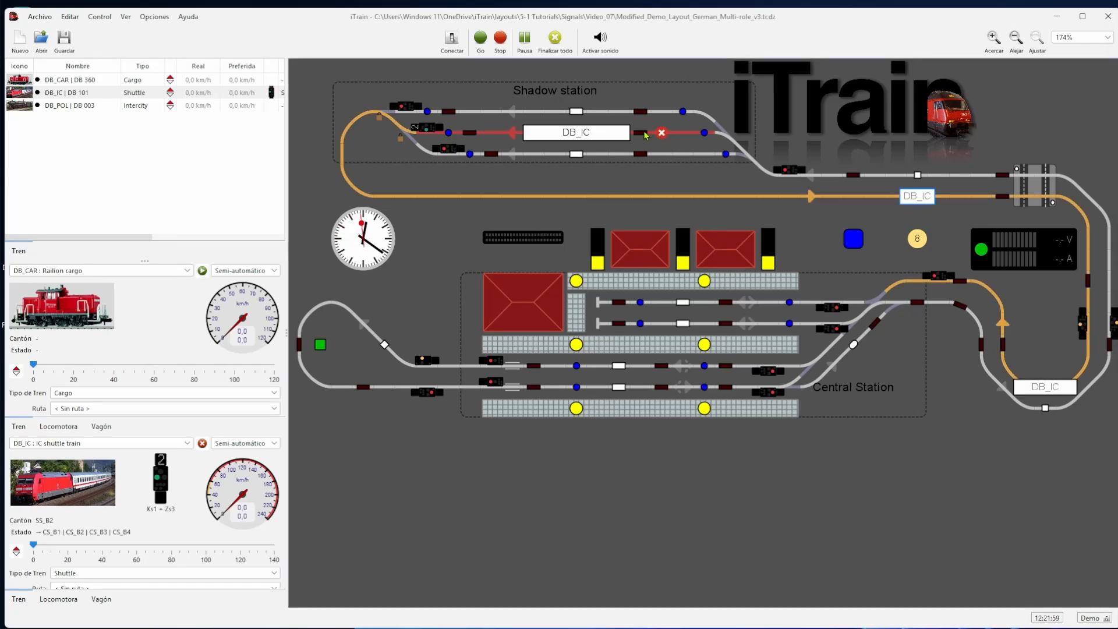
pyautogui.rightClick(428, 124)
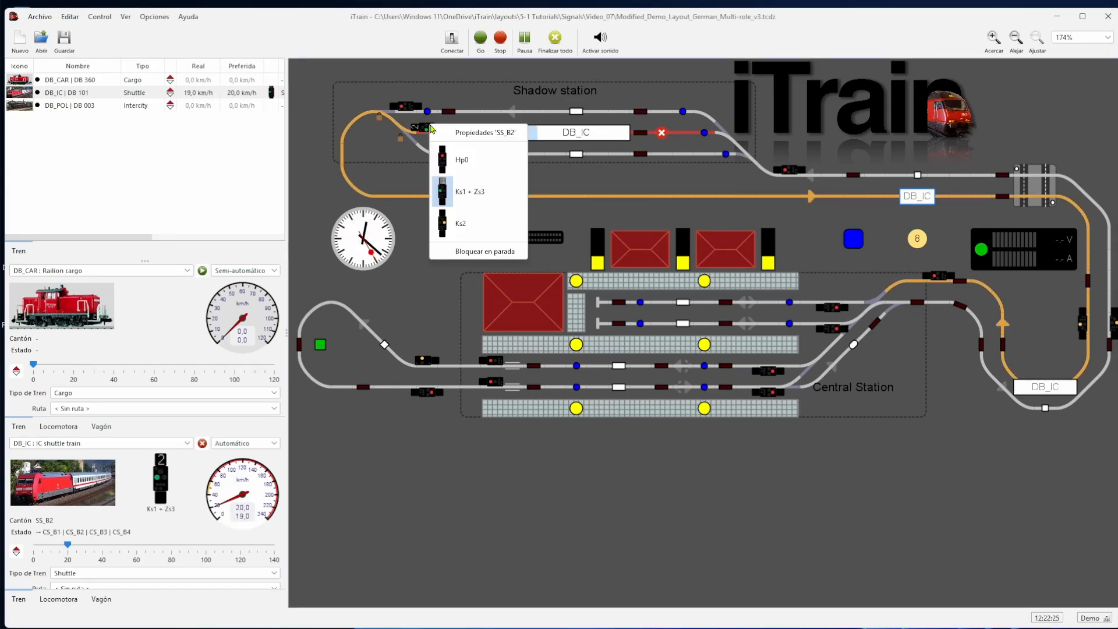
pyautogui.click(490, 137)
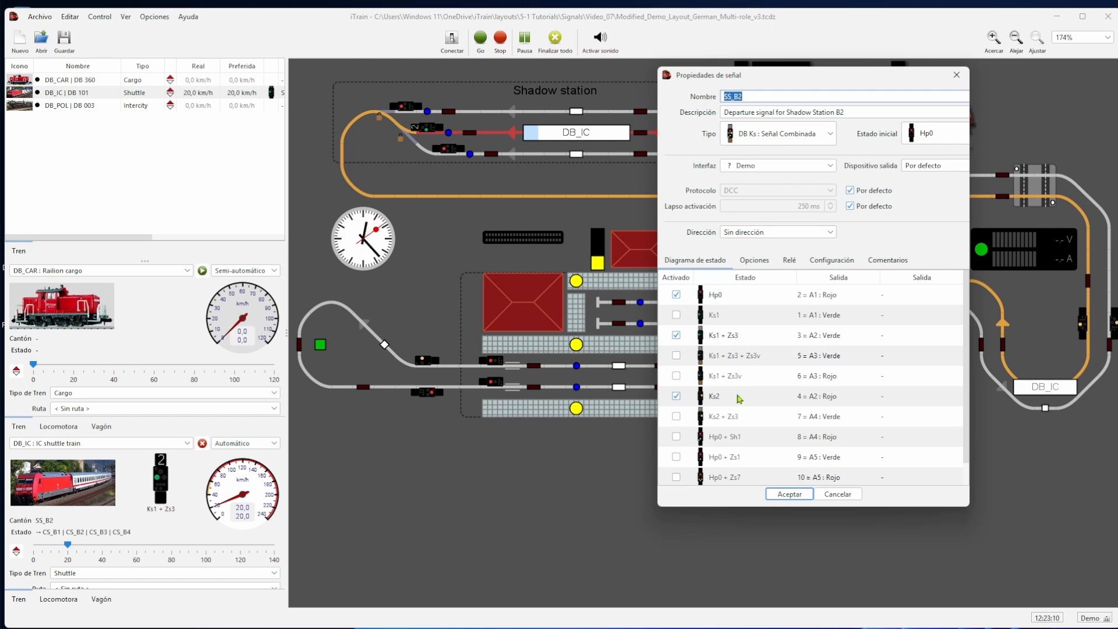
pyautogui.click(789, 495)
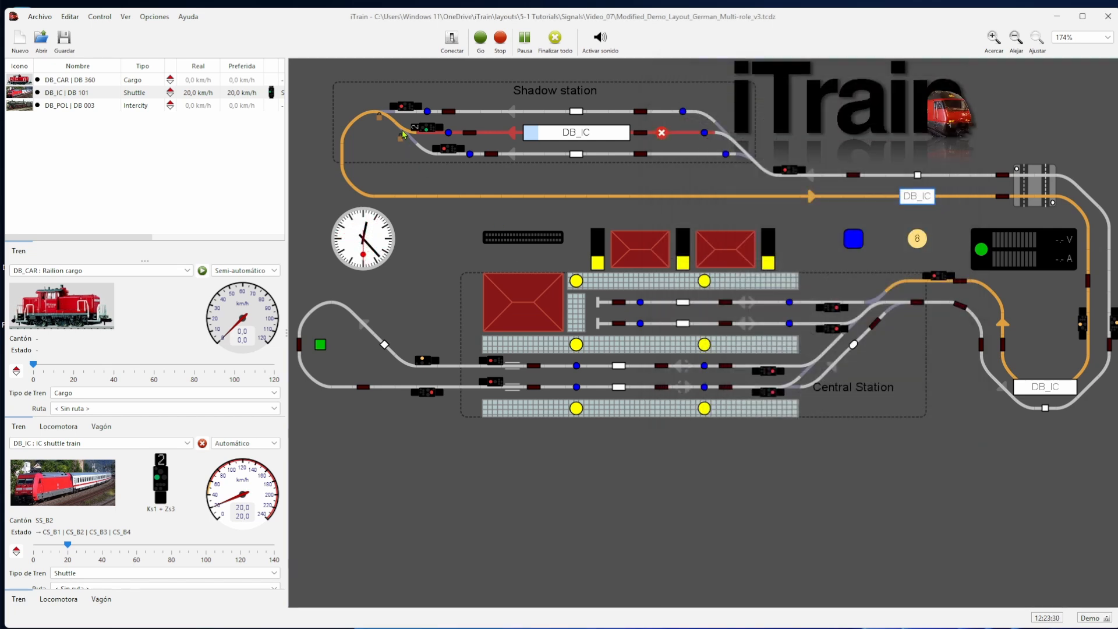
# - Examine the diverging-route speeds of exit turnouts SS_WO1 and SS_WO2 on the way out of block SS_B2
pyautogui.rightClick(402, 133)
pyautogui.click(437, 138)
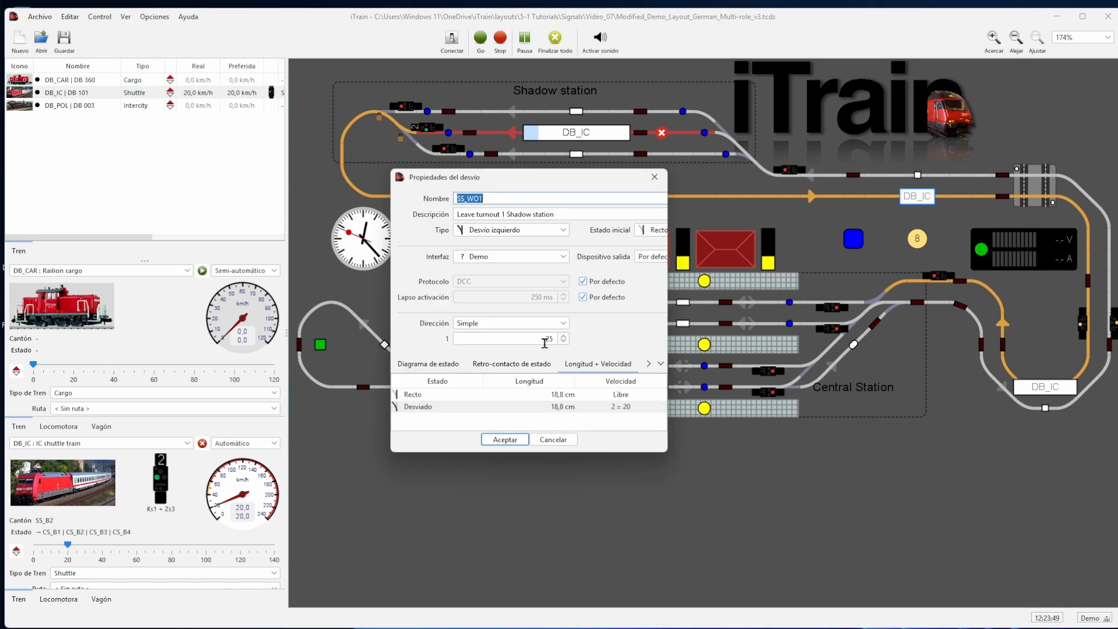
pyautogui.click(624, 408)
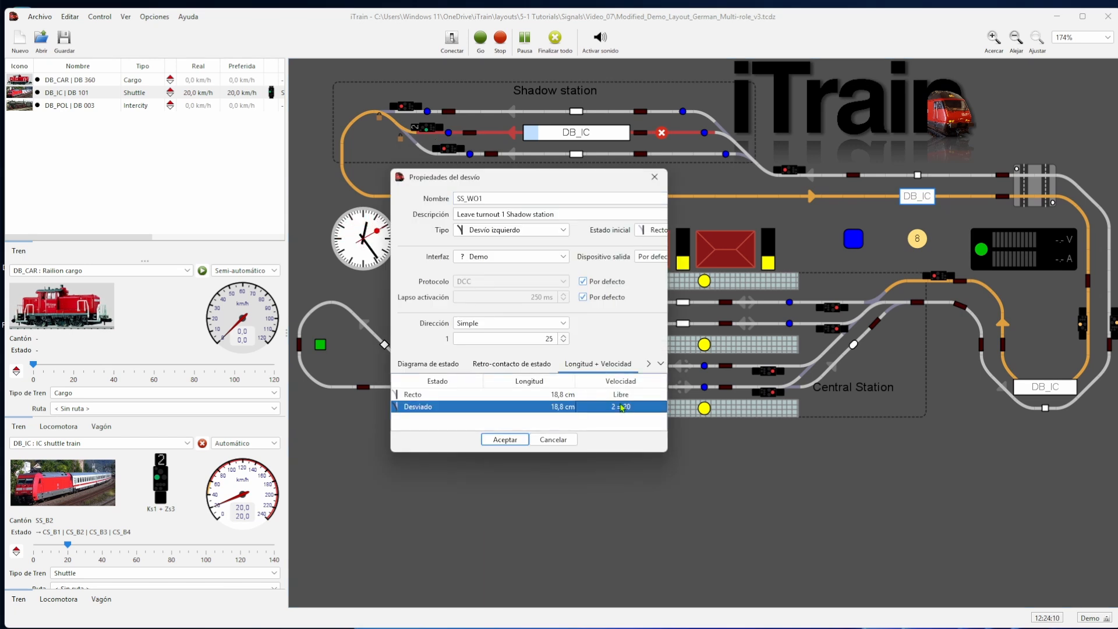
pyautogui.click(564, 439)
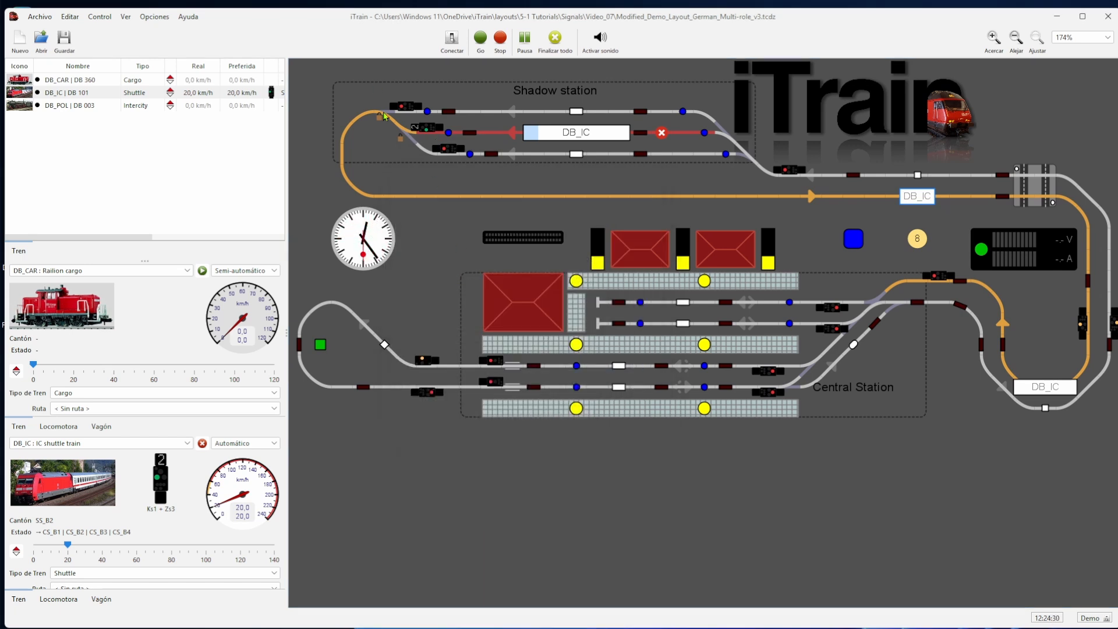
pyautogui.click(433, 120)
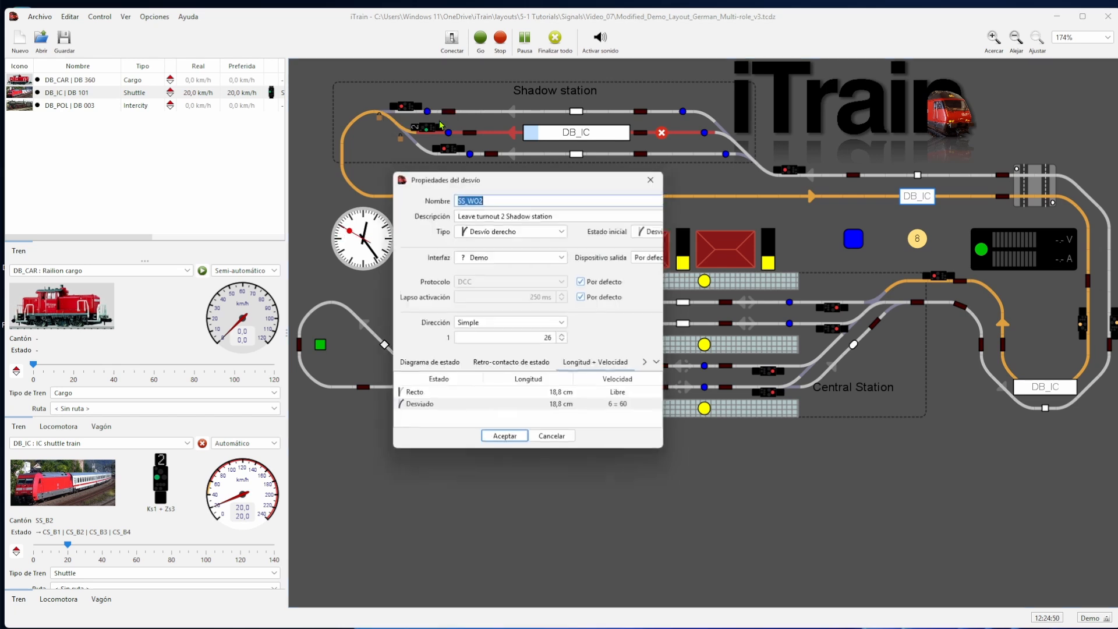
pyautogui.click(627, 406)
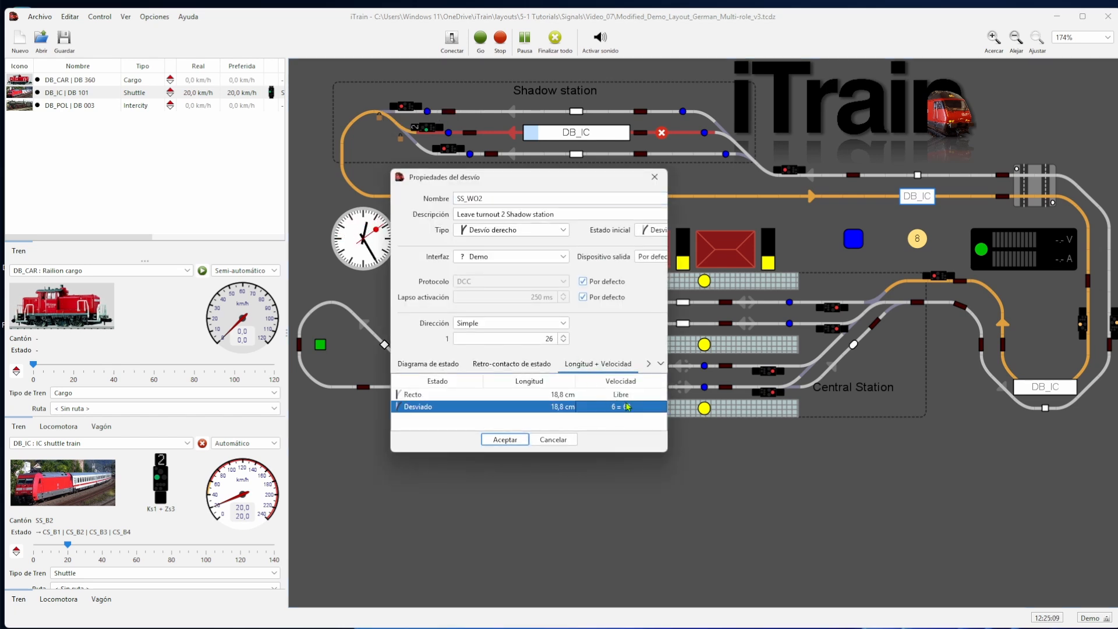
pyautogui.click(552, 440)
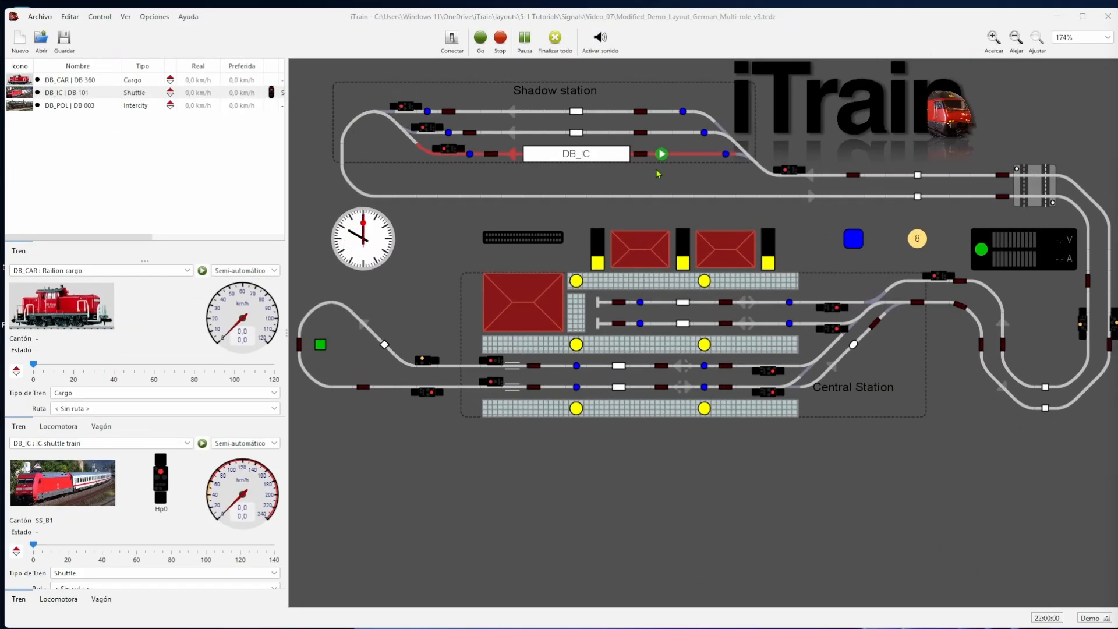
# - Start train DB_IC from block SS_B1 and check the straight-route speed of turnout SS_WO1
pyautogui.click(662, 154)
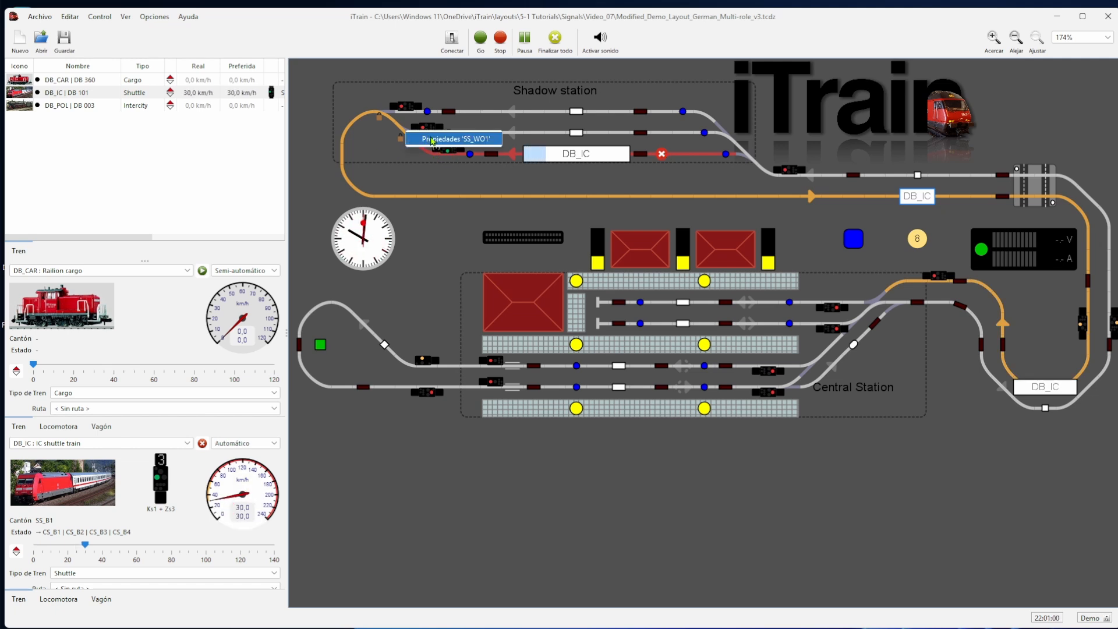
pyautogui.doubleClick(407, 135)
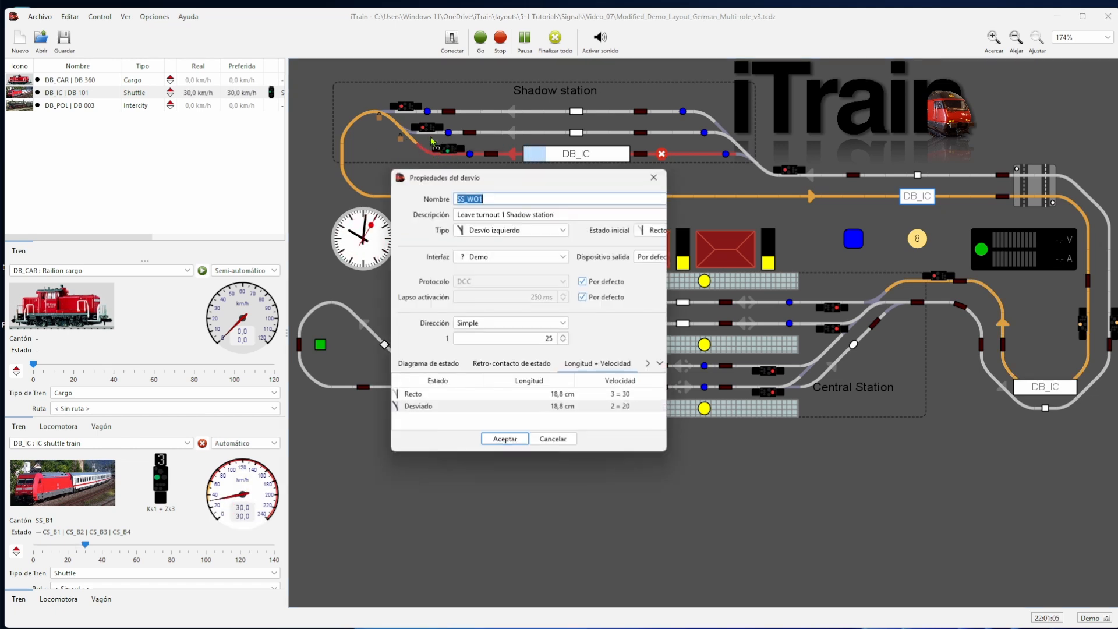
pyautogui.click(613, 396)
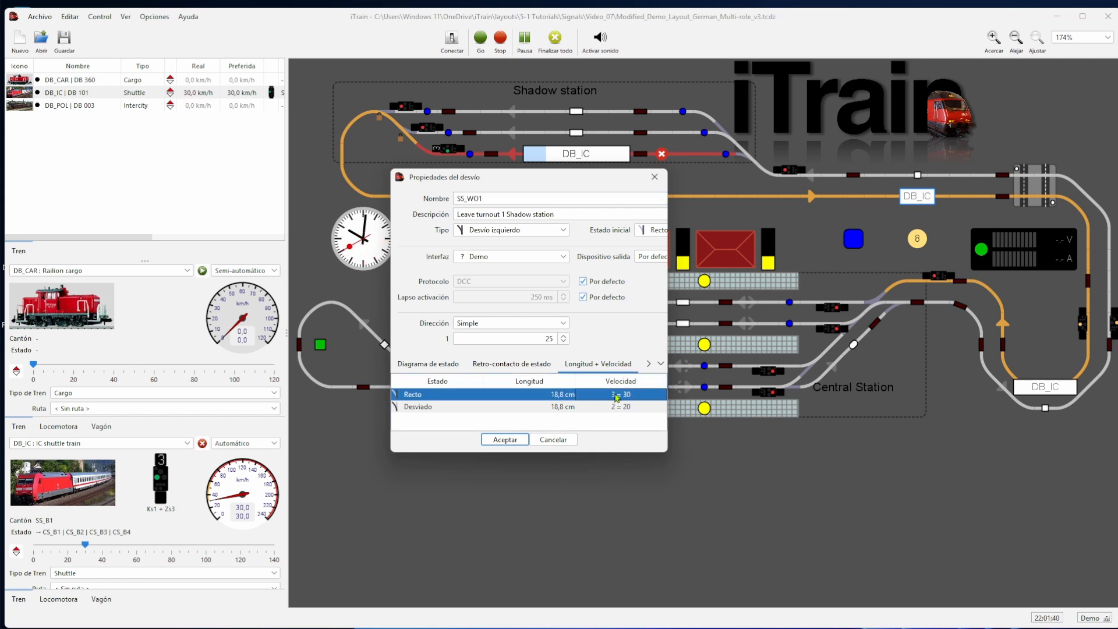
pyautogui.click(553, 441)
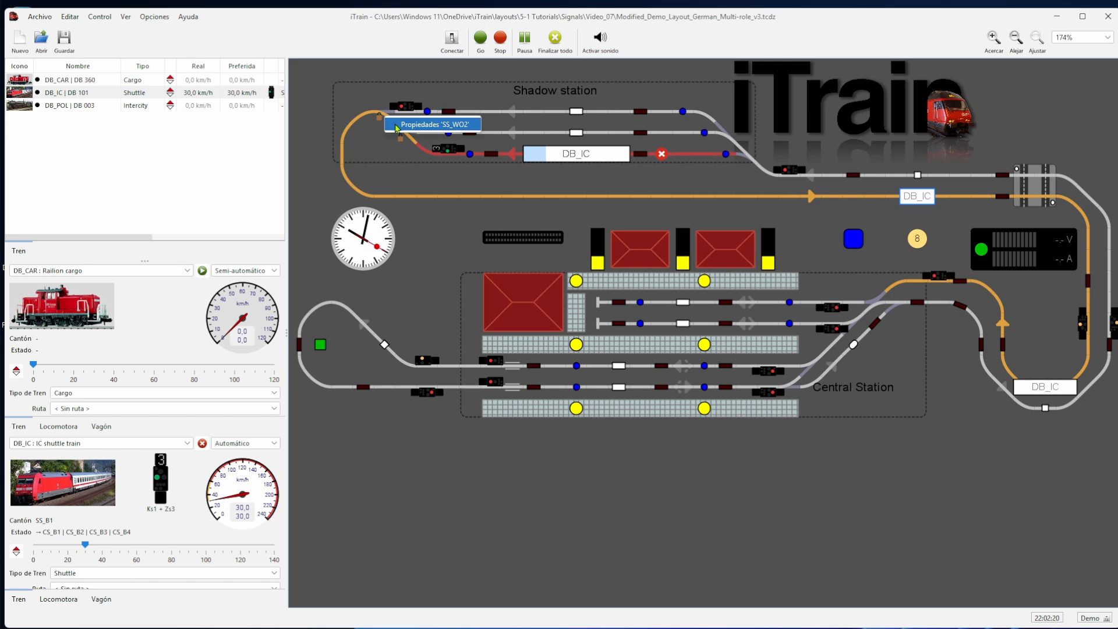
# - Check the diverging-route speed of turnout SS_WO2 on the route out of block SS_B1
pyautogui.doubleClick(385, 121)
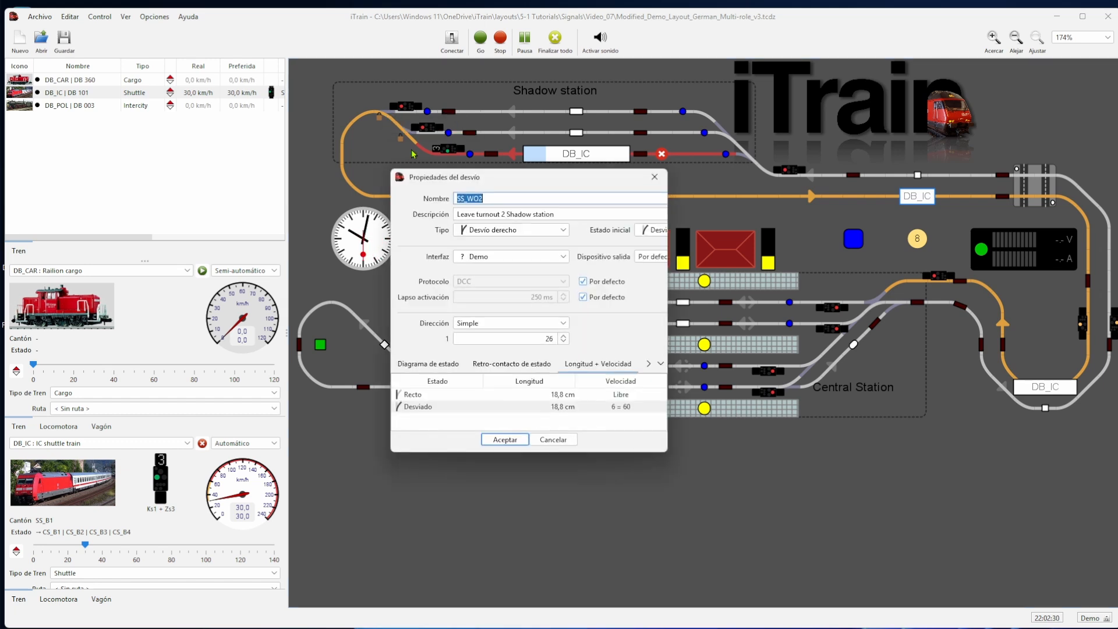
pyautogui.click(618, 410)
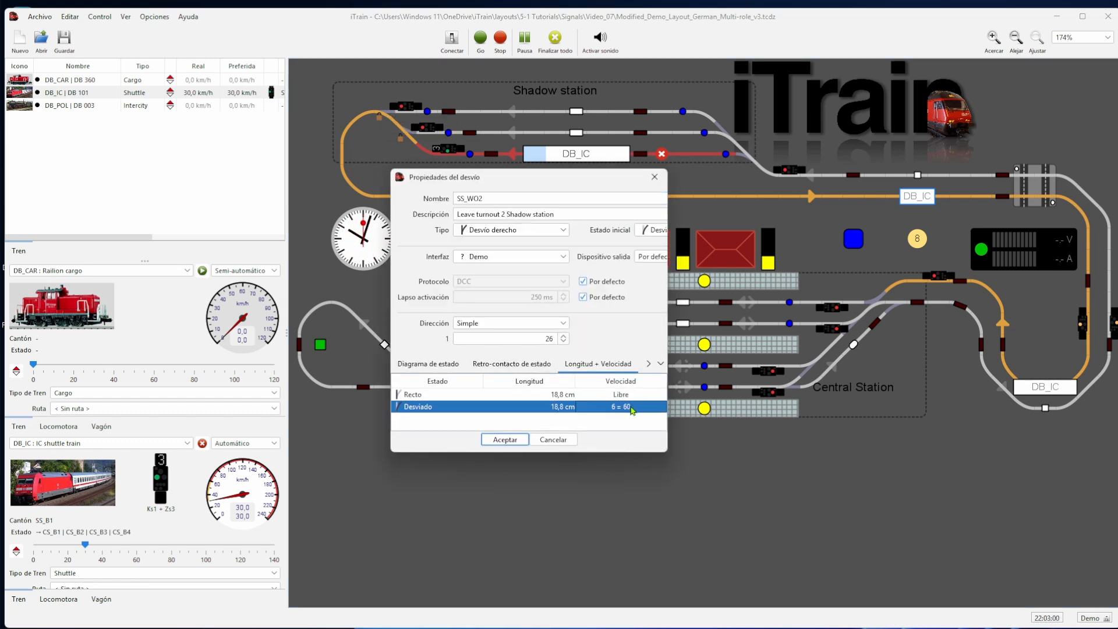
pyautogui.click(553, 440)
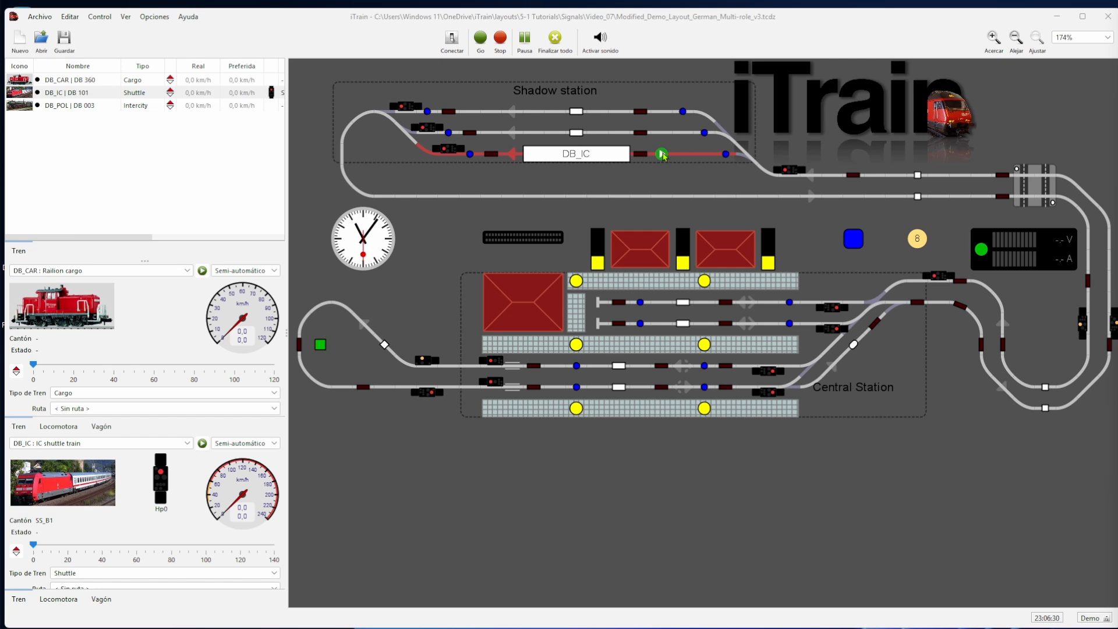
# - Start train DB_IC from block SS_B1 and examine the straight-route speed in exit turnout SS_WO1's properties
pyautogui.click(662, 155)
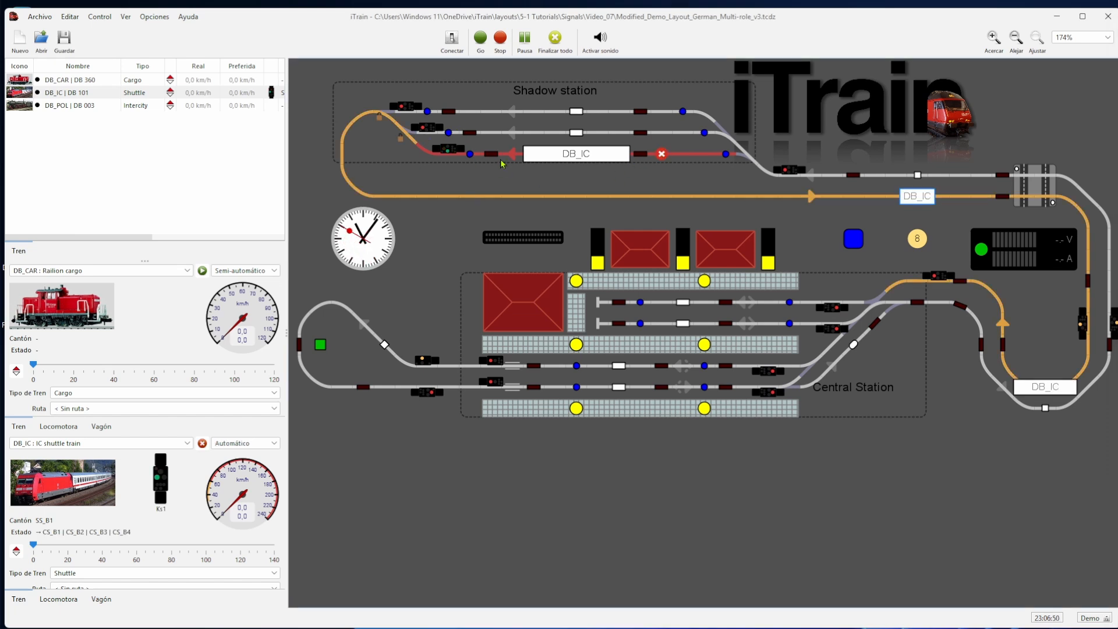
pyautogui.rightClick(403, 136)
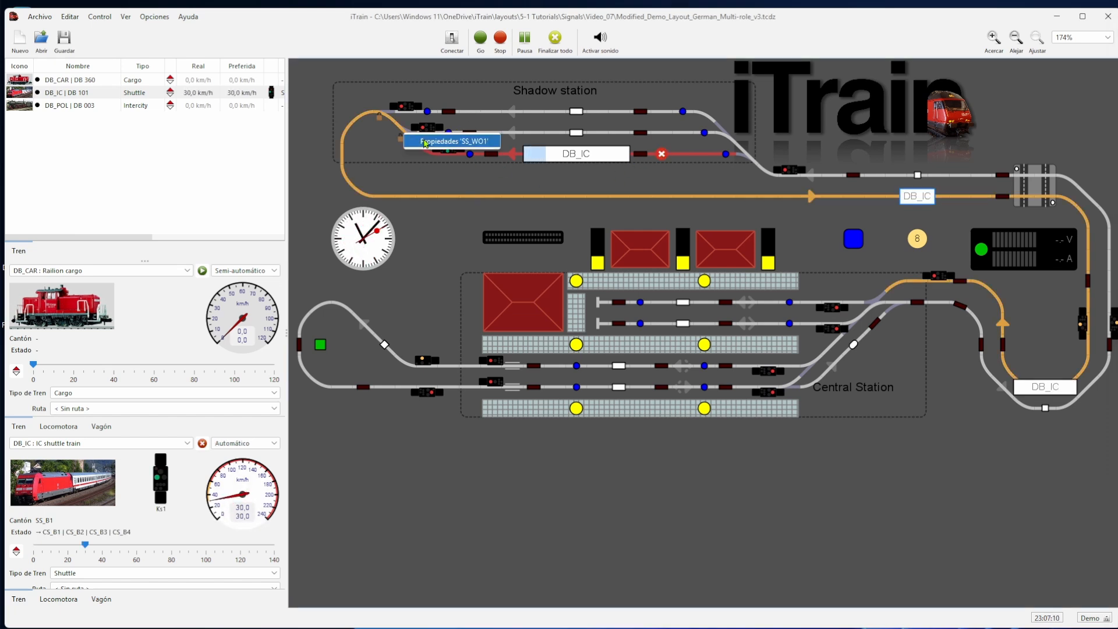
pyautogui.click(434, 142)
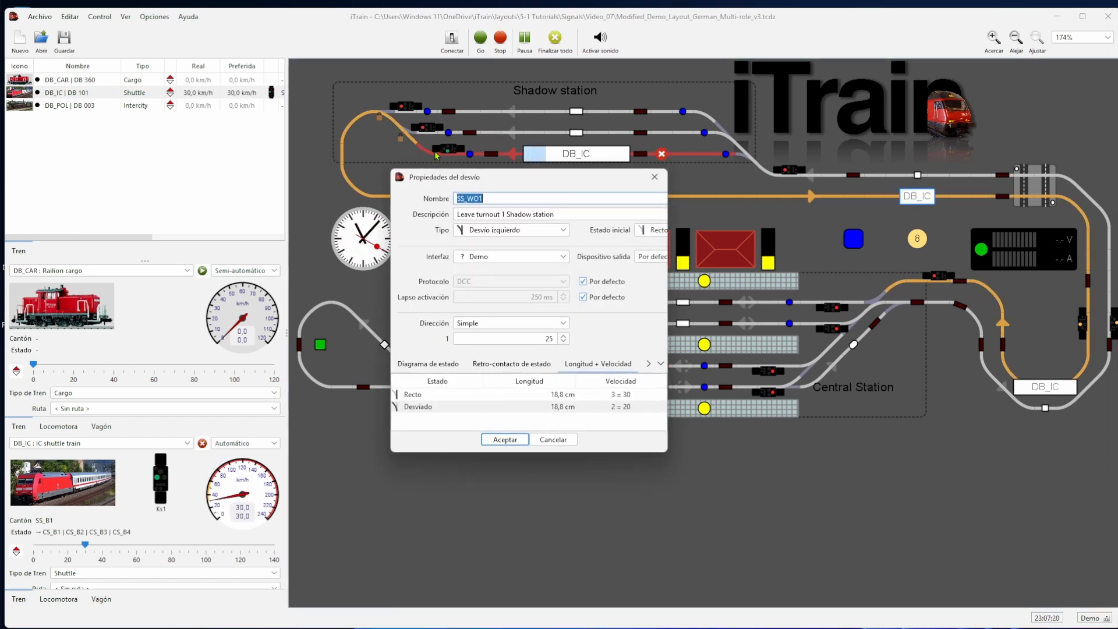
pyautogui.click(609, 398)
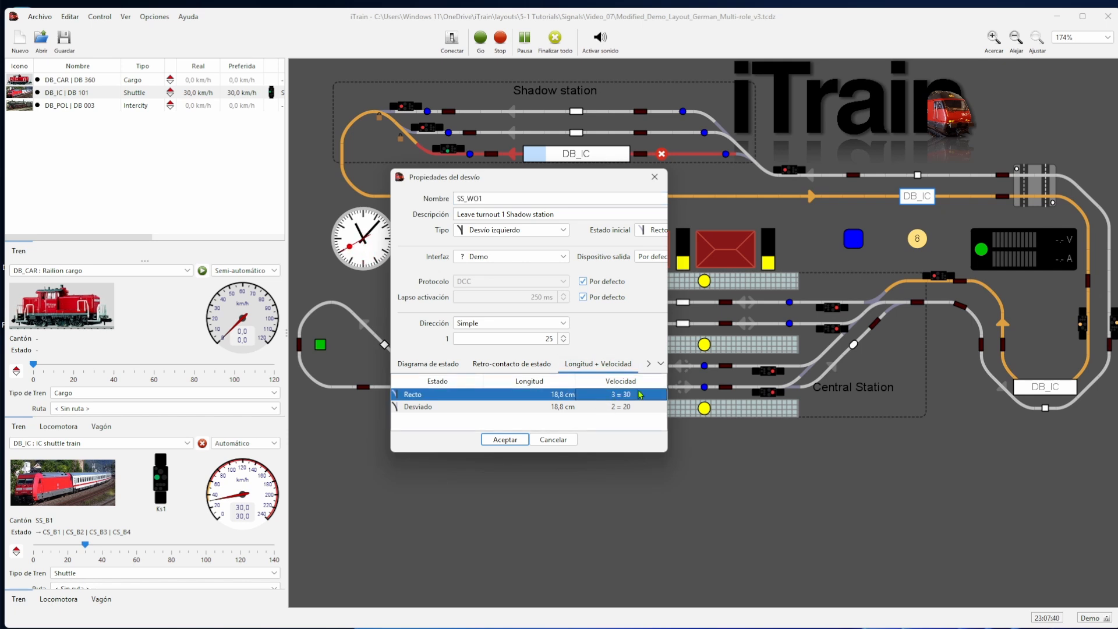
pyautogui.click(553, 440)
# - Examine the diverging-route speed in exit turnout SS_WO2's properties
pyautogui.rightClick(384, 115)
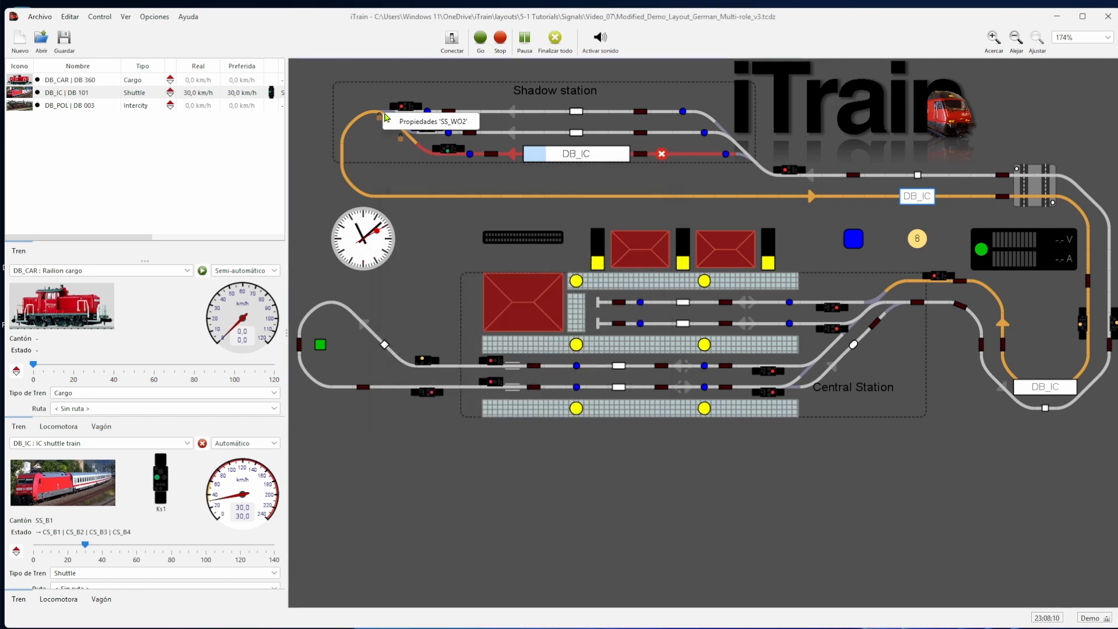
pyautogui.click(429, 123)
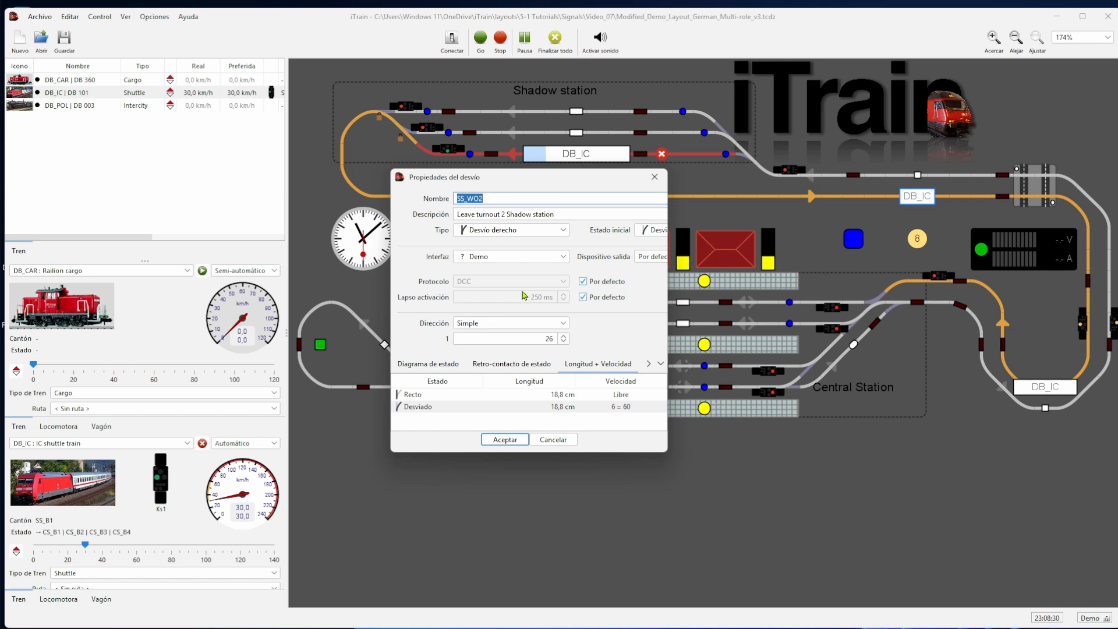
pyautogui.click(623, 410)
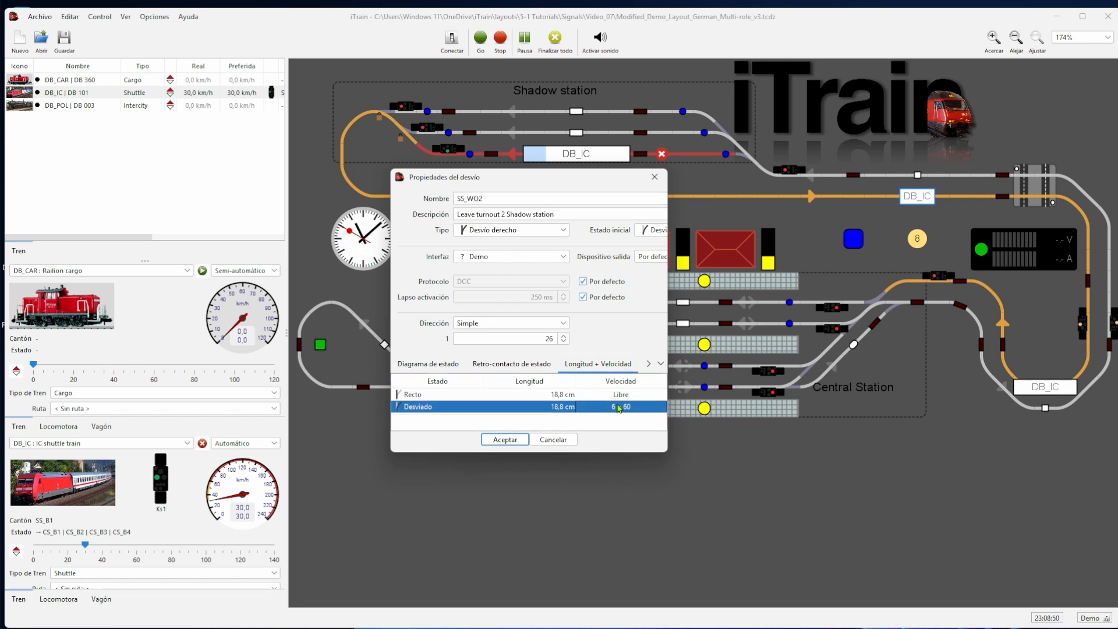
pyautogui.click(552, 439)
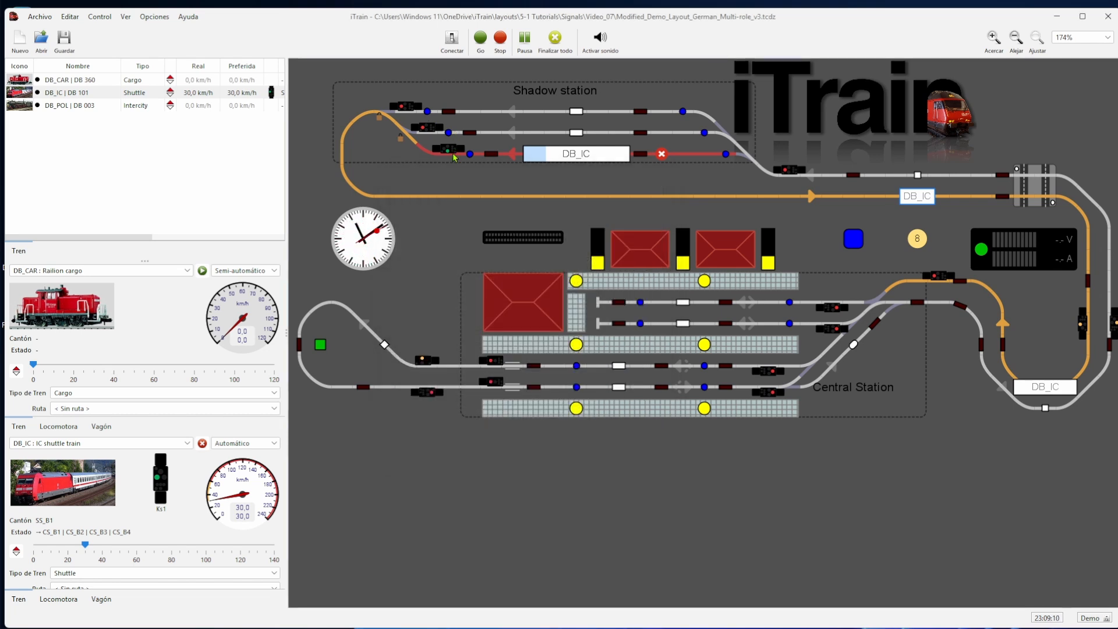
# - Enable the Ks1 + Zs3 aspect and disable Ks1 in the properties of departure signal SS_B1
pyautogui.rightClick(457, 152)
pyautogui.click(502, 155)
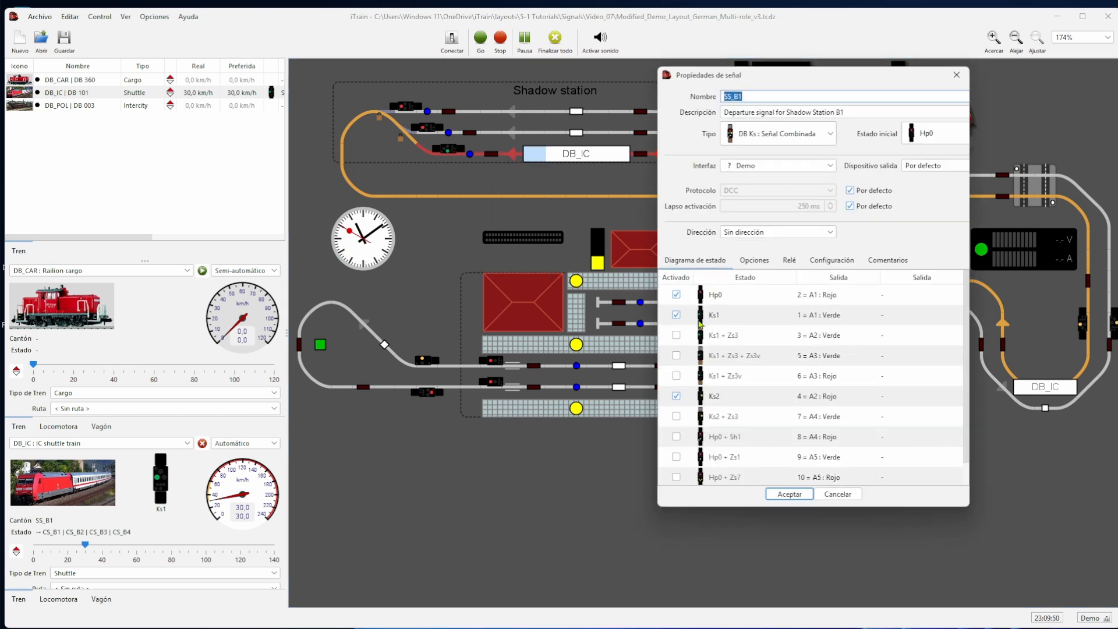
pyautogui.click(676, 336)
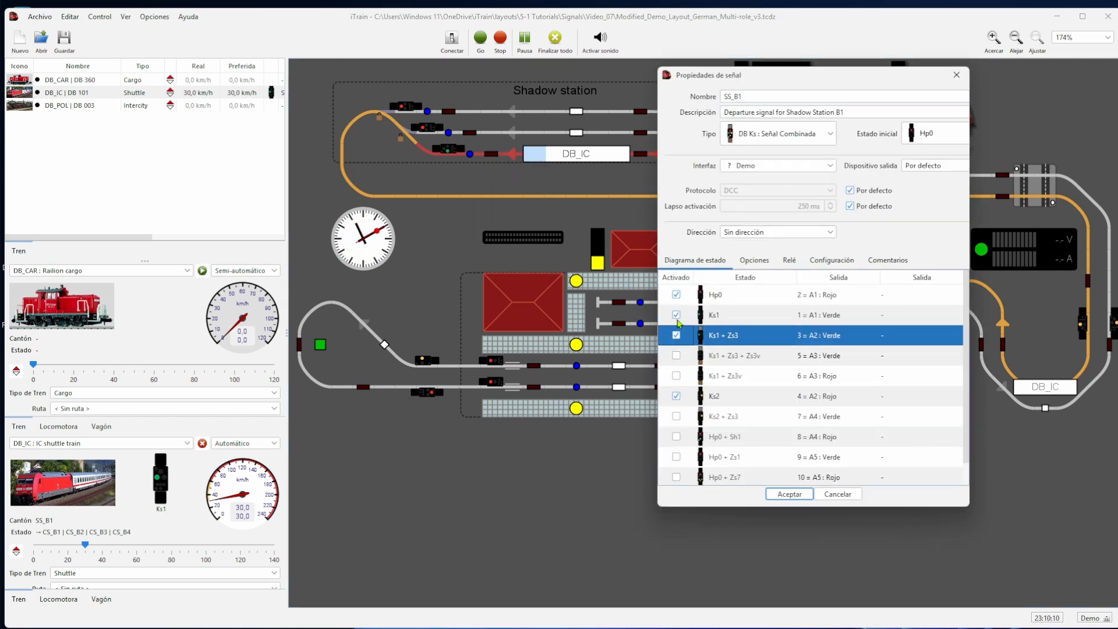
pyautogui.click(676, 315)
pyautogui.click(790, 494)
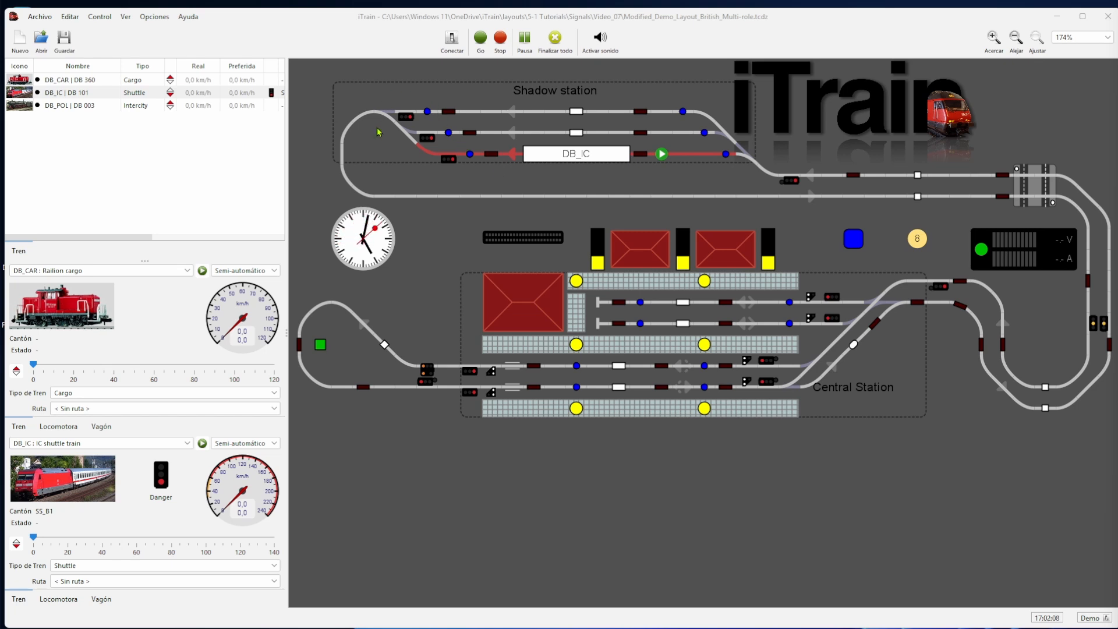
# - In the British demo layout, start train DB_IC from block SS_B1 and route it from block SS_BI to SS_BO
pyautogui.click(661, 155)
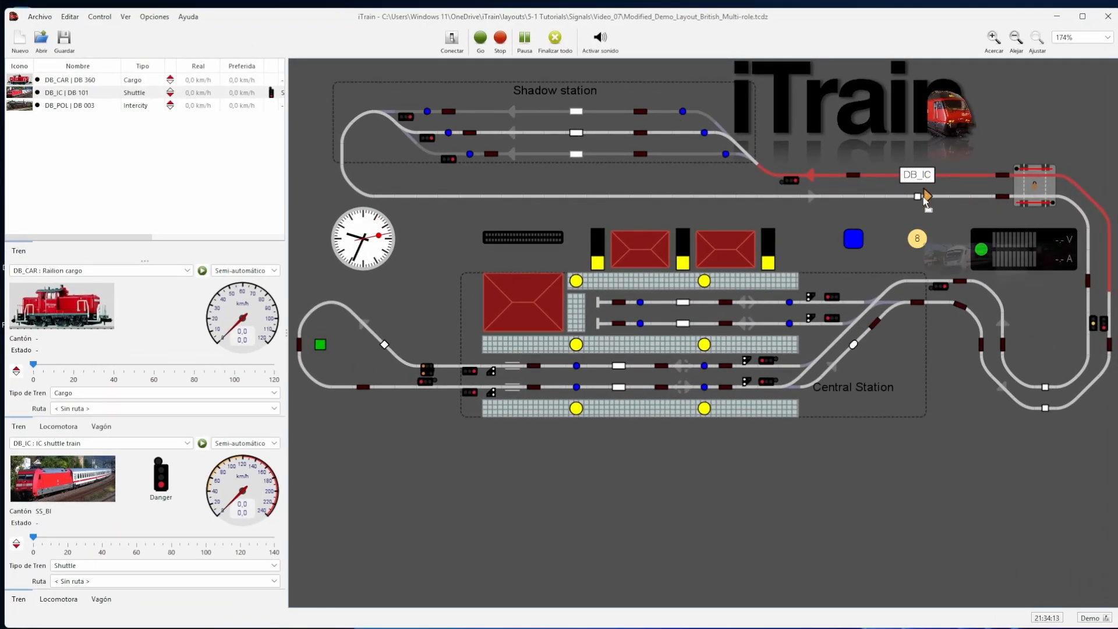
pyautogui.rightClick(926, 198)
pyautogui.click(946, 207)
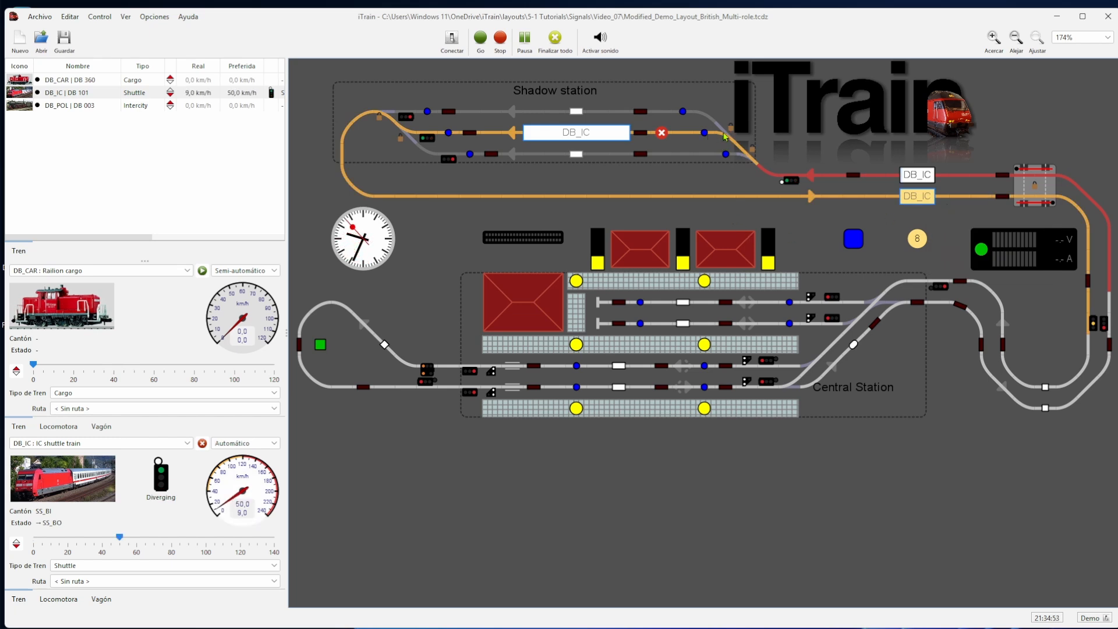
# - Review the enabled aspects in the properties of the Shadow station's entry signal SS_BI
pyautogui.rightClick(793, 188)
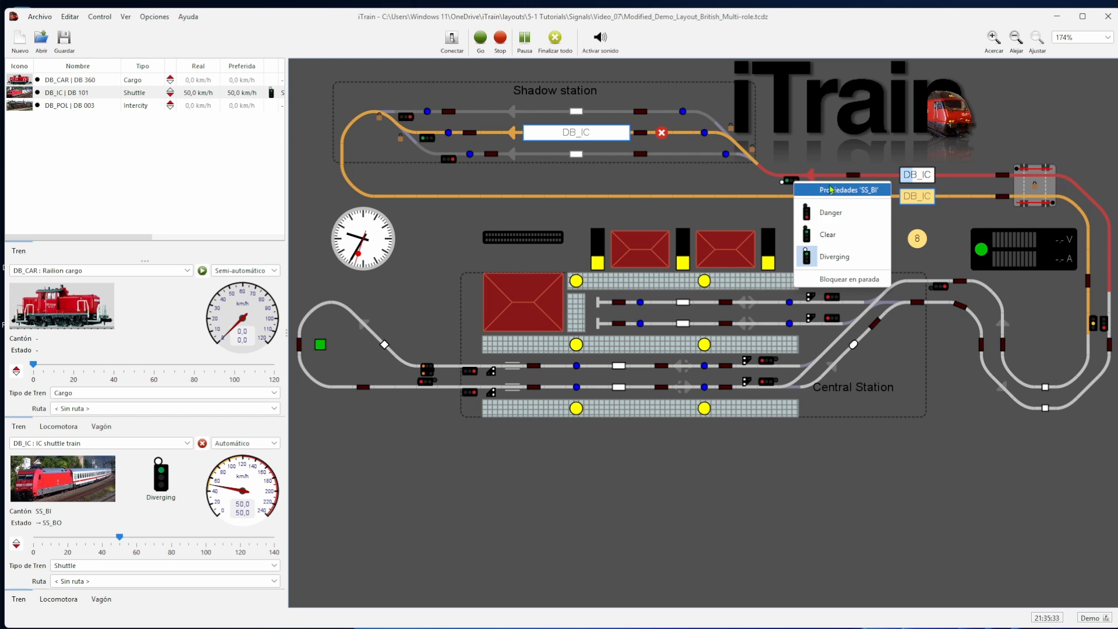
pyautogui.click(844, 194)
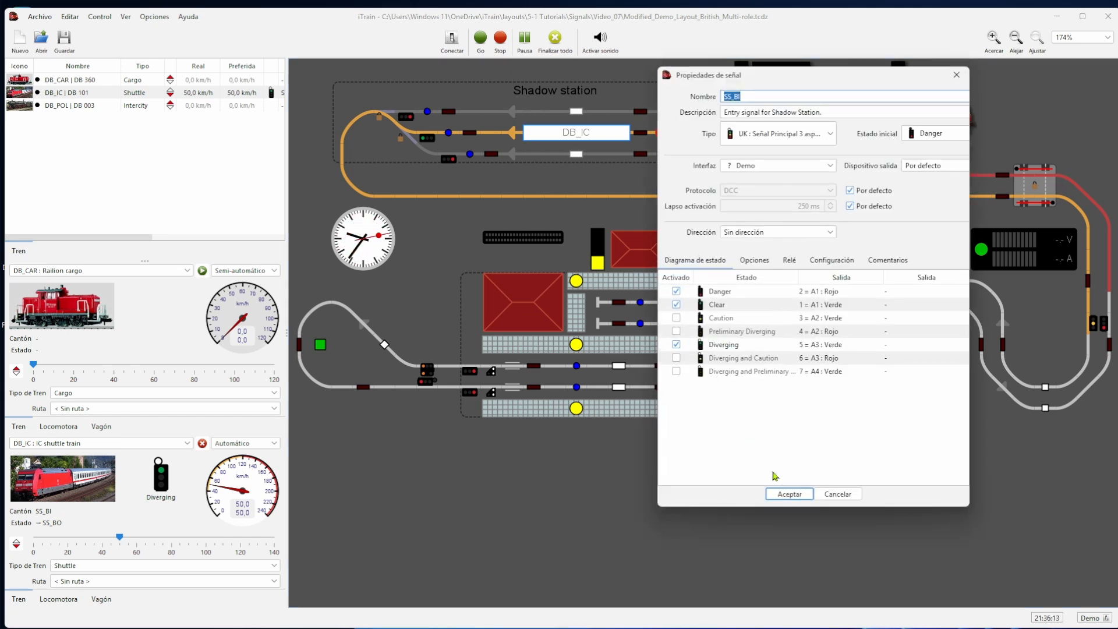
pyautogui.click(790, 494)
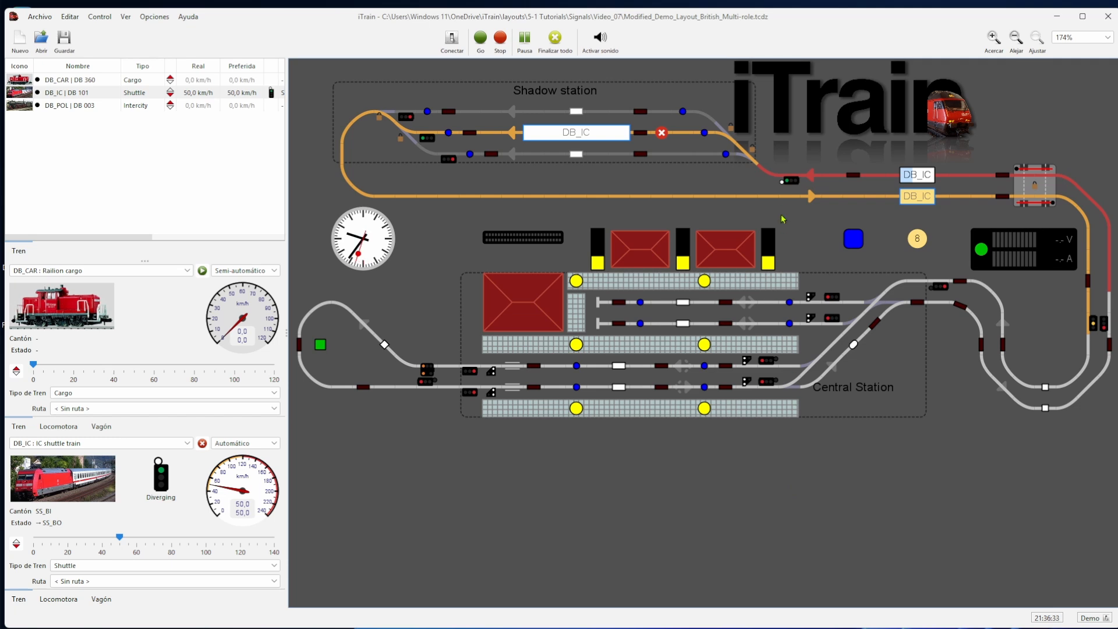
# - Check the straight-route speed of entry turnout SS_WI1 and the diverging-route speed of entry turnout SS_WI2
pyautogui.doubleClick(775, 166)
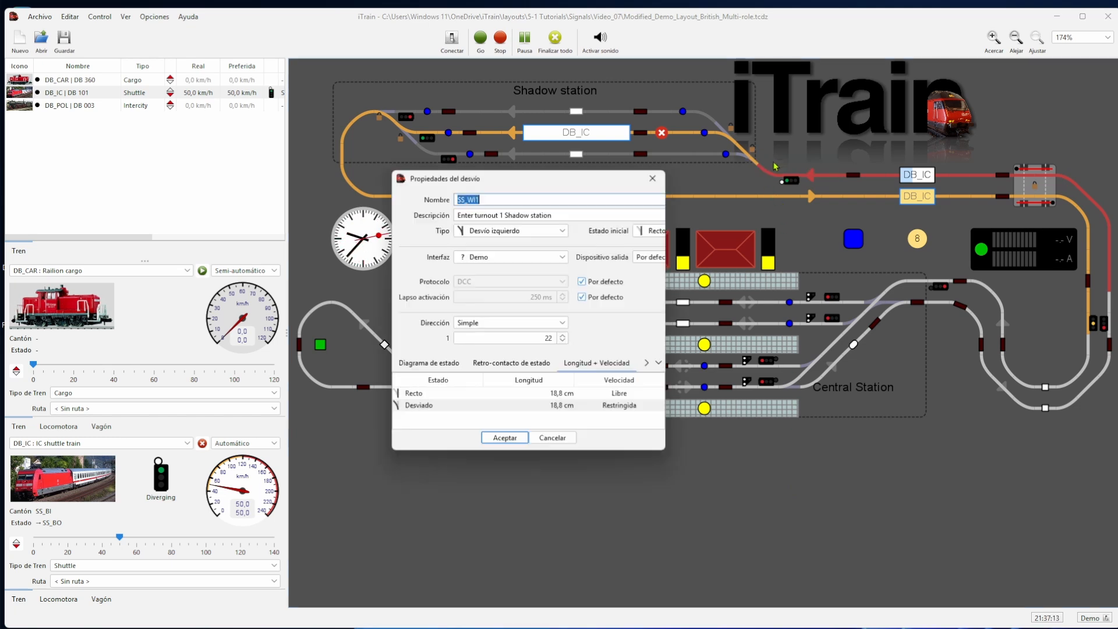
pyautogui.click(624, 395)
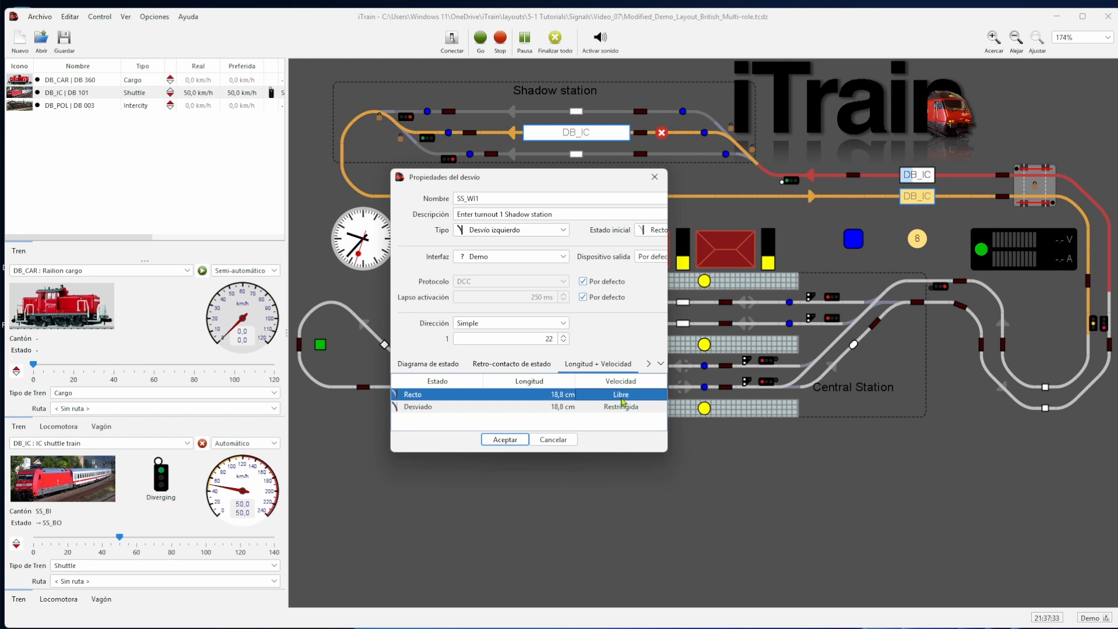
pyautogui.click(559, 445)
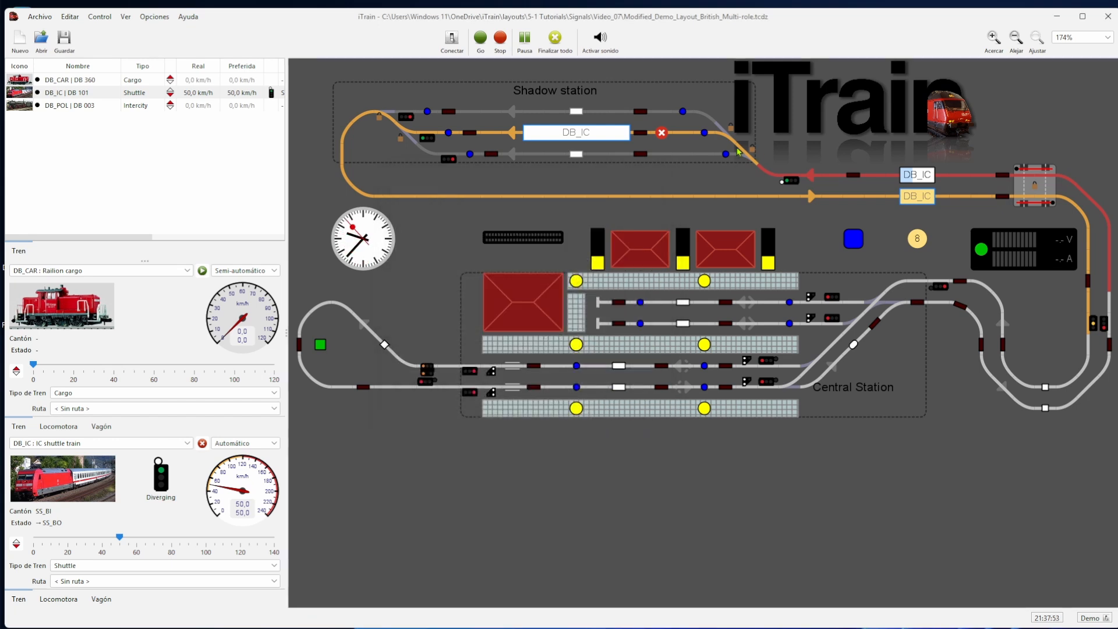
pyautogui.click(729, 143)
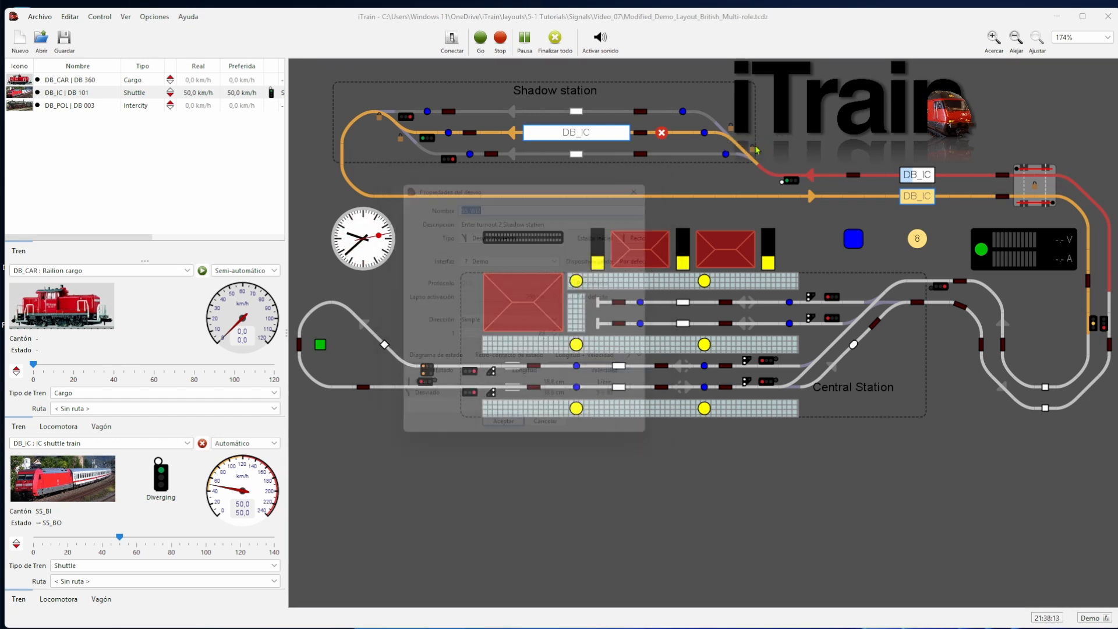
pyautogui.click(624, 407)
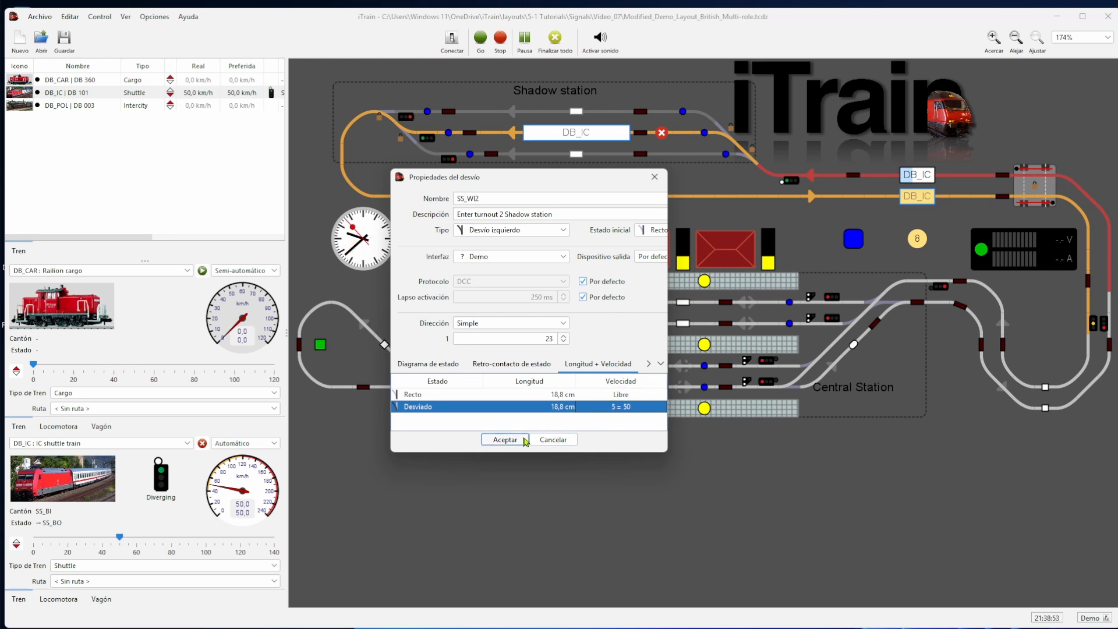
pyautogui.click(504, 439)
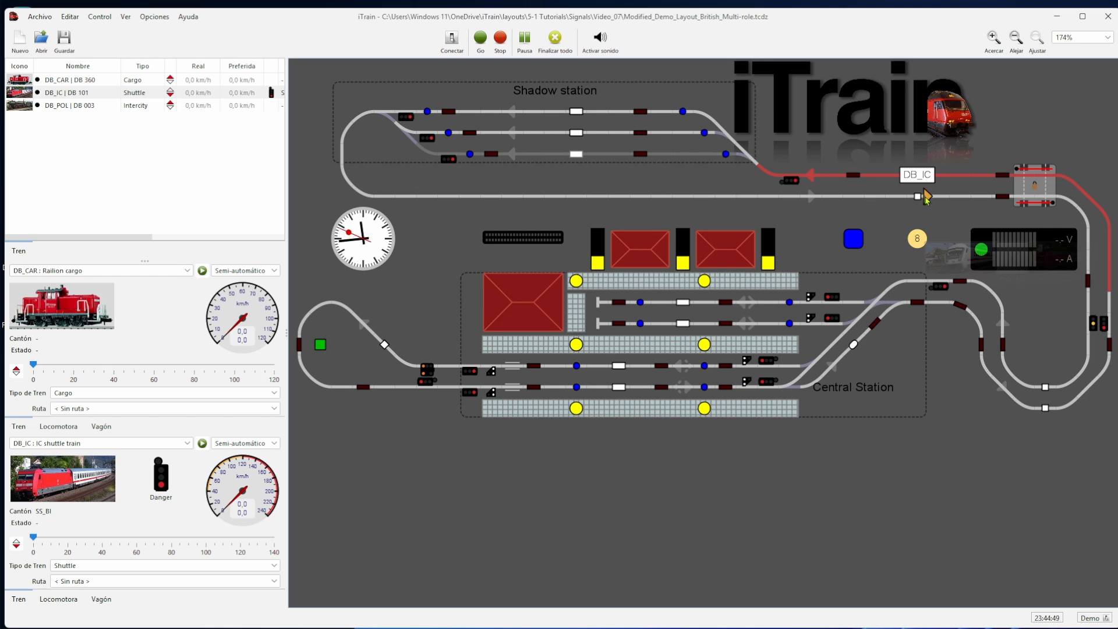
# - Route train DB_IC from block SS_BI to SS_BO and review the available aspects of entry signal SS_BI
pyautogui.rightClick(924, 197)
pyautogui.click(947, 205)
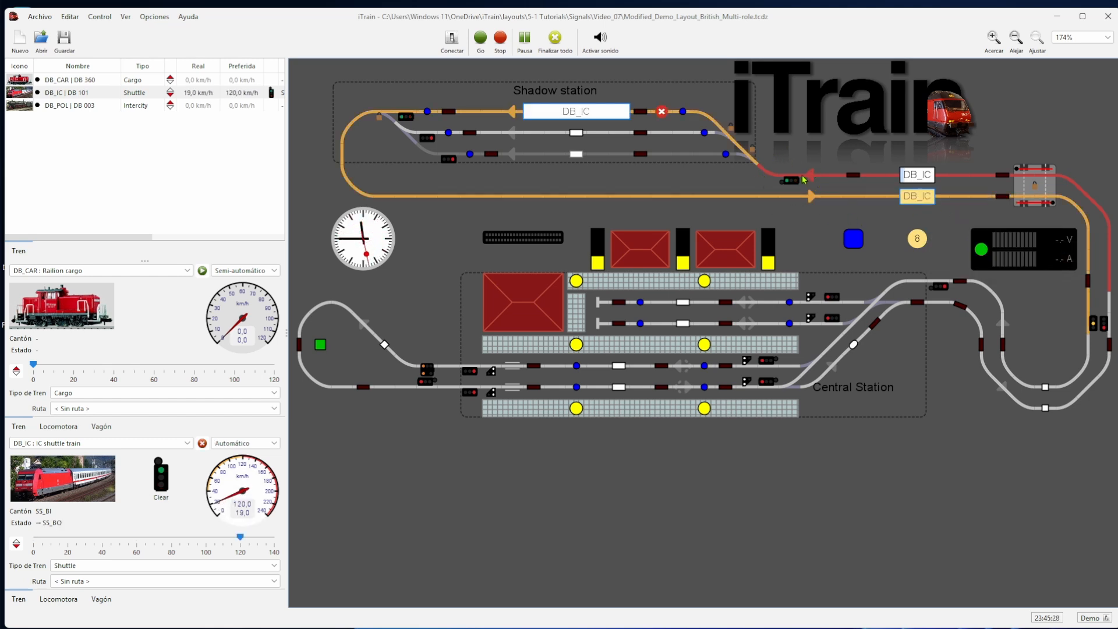
pyautogui.rightClick(793, 182)
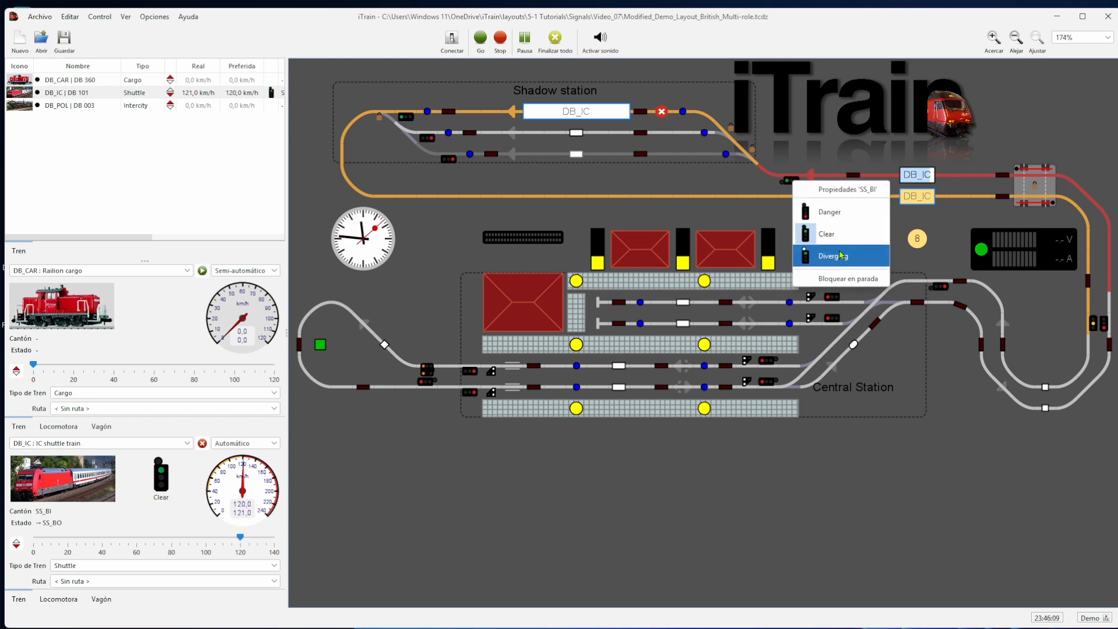
pyautogui.click(744, 176)
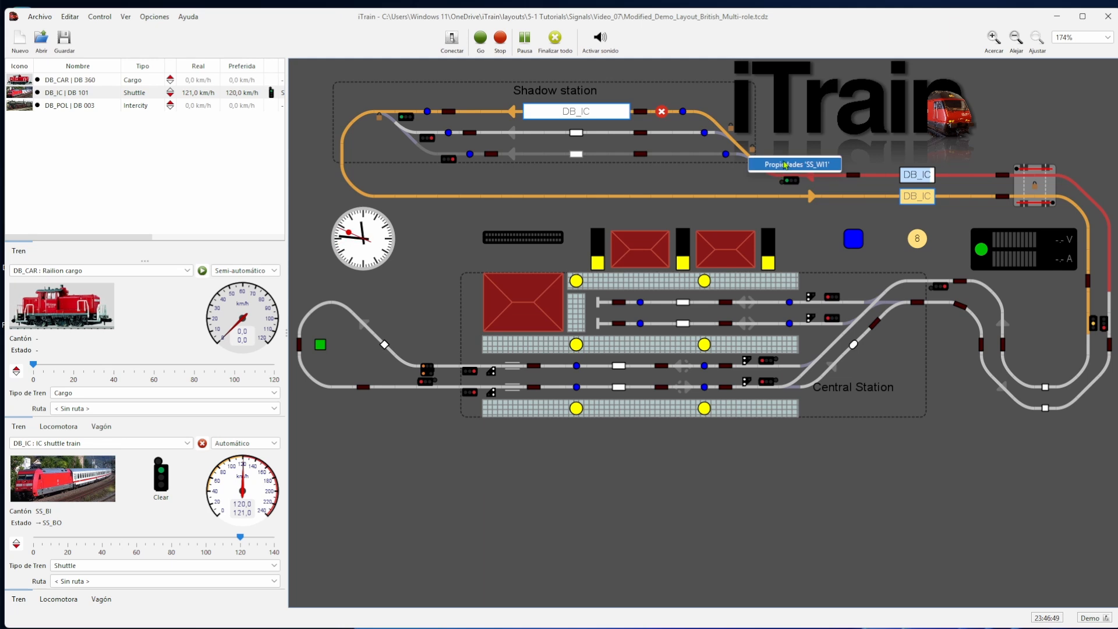
# - Check the straight-route speed in entry turnout SS_WI1's properties
pyautogui.click(757, 164)
pyautogui.click(621, 396)
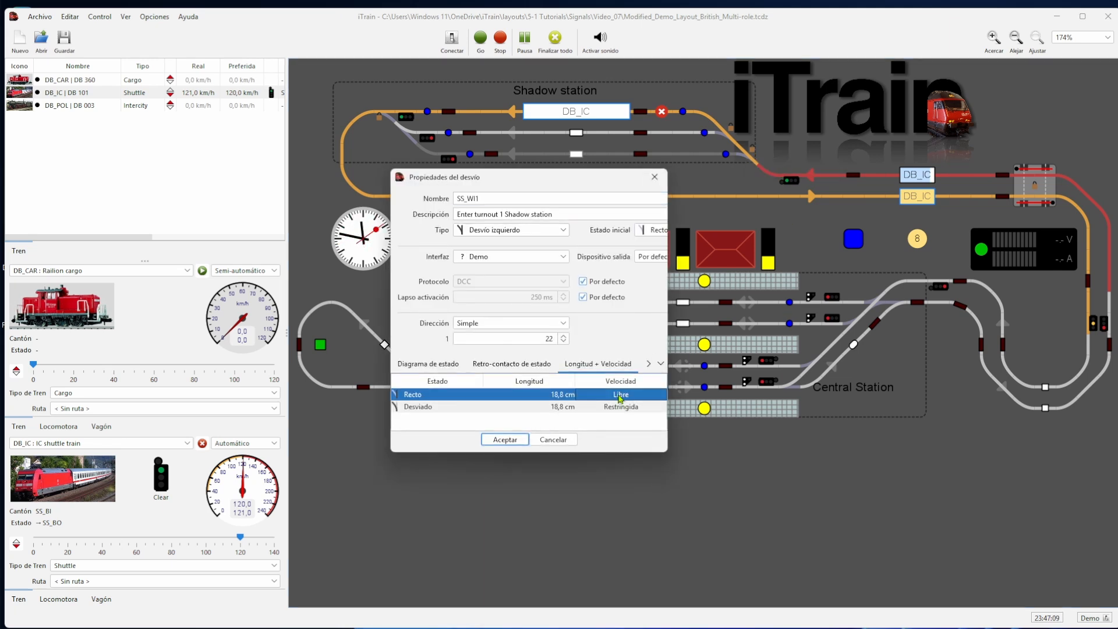
pyautogui.click(504, 440)
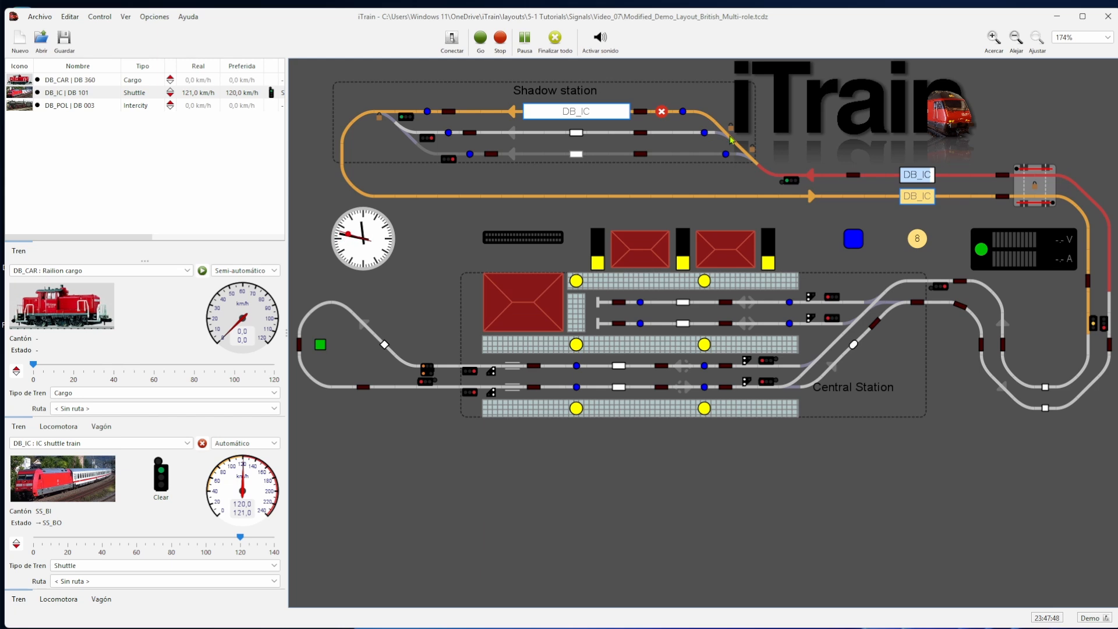
# - Set the straight-route (Recto) speed of entry turnout SS_WI2 to 5 = 50
pyautogui.rightClick(730, 138)
pyautogui.doubleClick(768, 150)
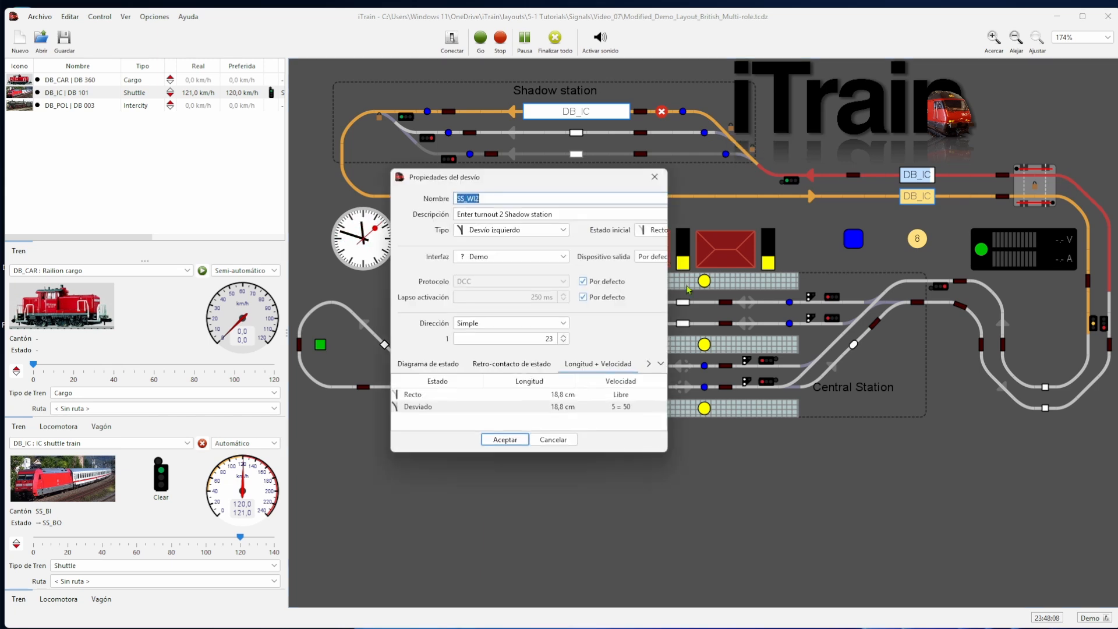
pyautogui.click(627, 396)
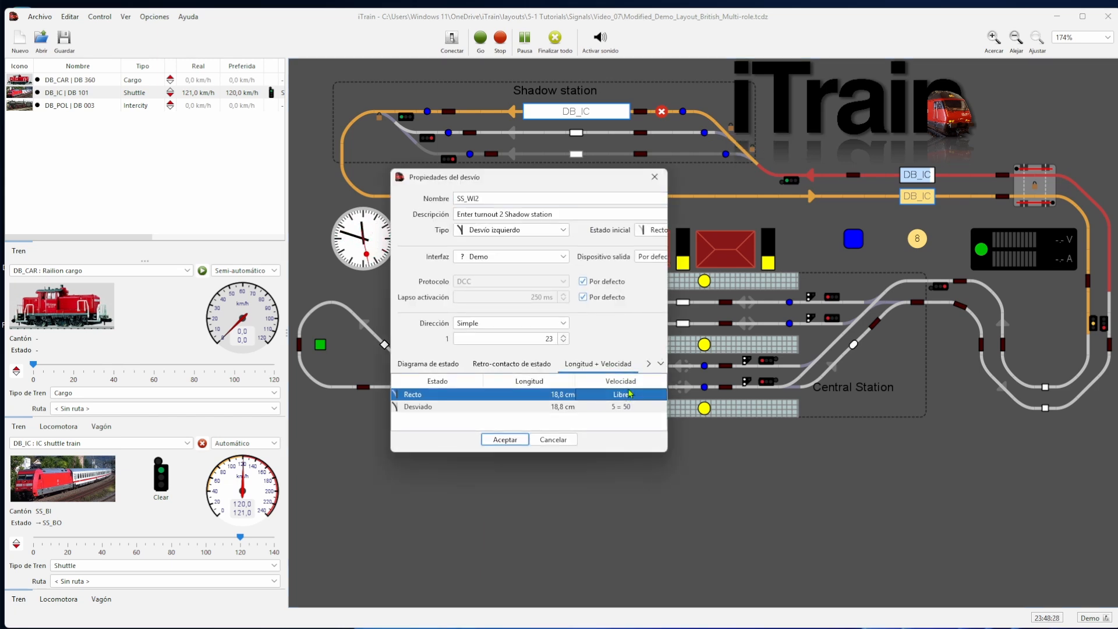
pyautogui.click(625, 396)
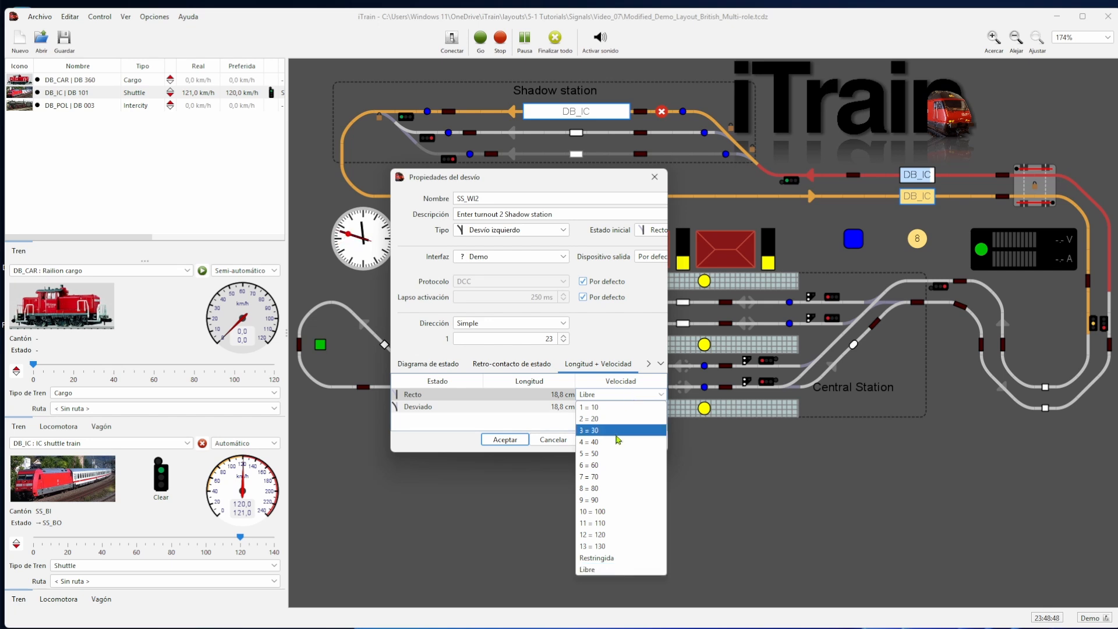
pyautogui.click(592, 455)
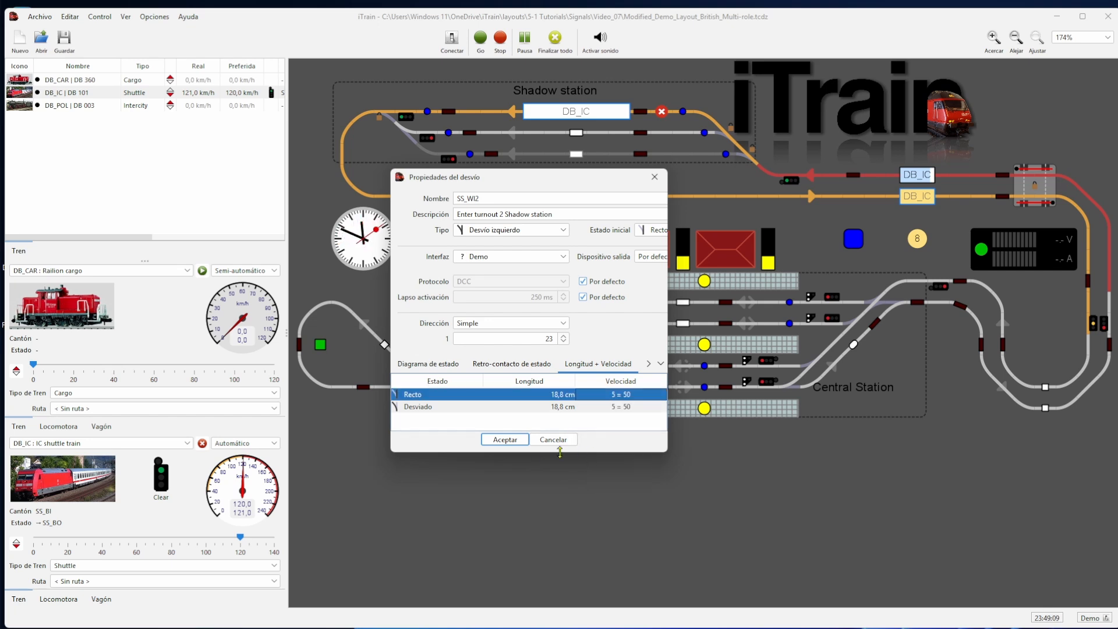
pyautogui.click(505, 441)
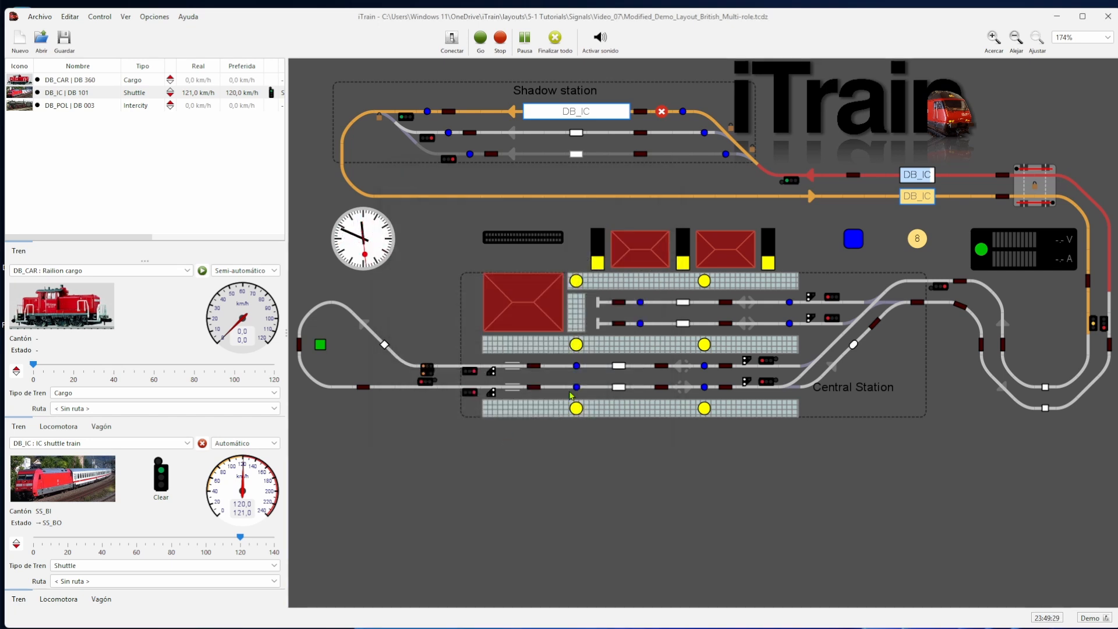
# - Stop train DB_IC's current route and start a new route from block SS_BI to SS_BO
pyautogui.click(662, 112)
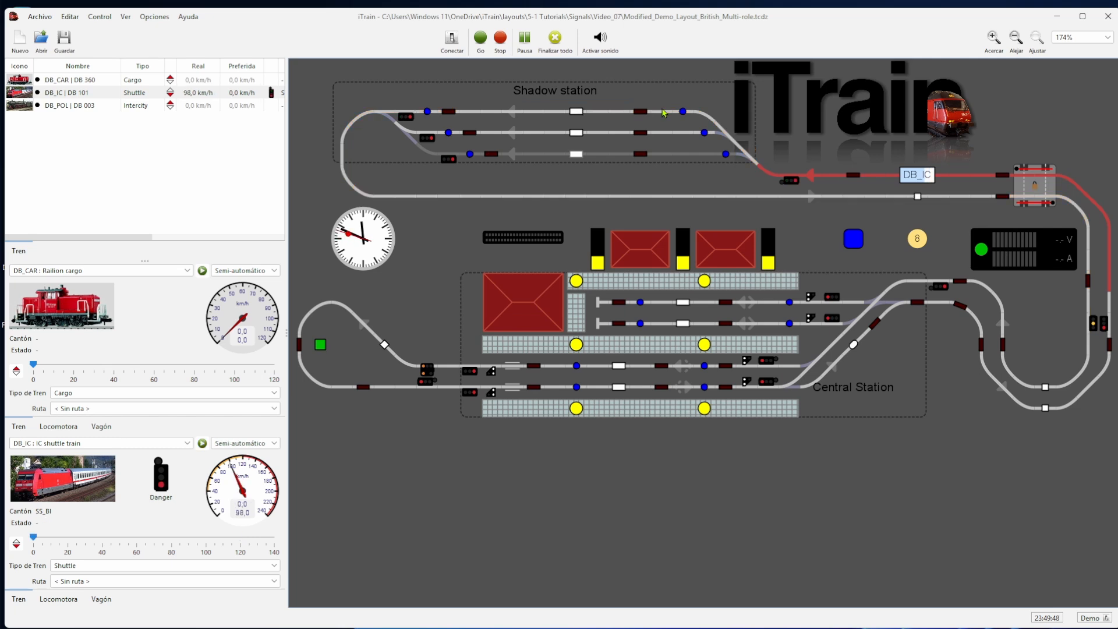
pyautogui.rightClick(925, 197)
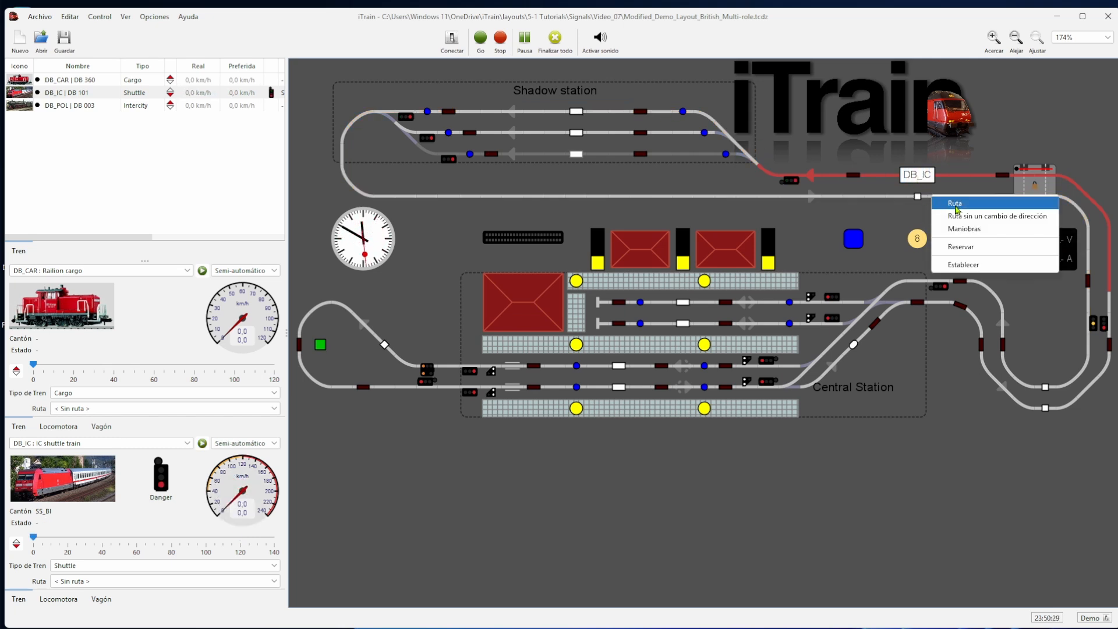
pyautogui.click(958, 209)
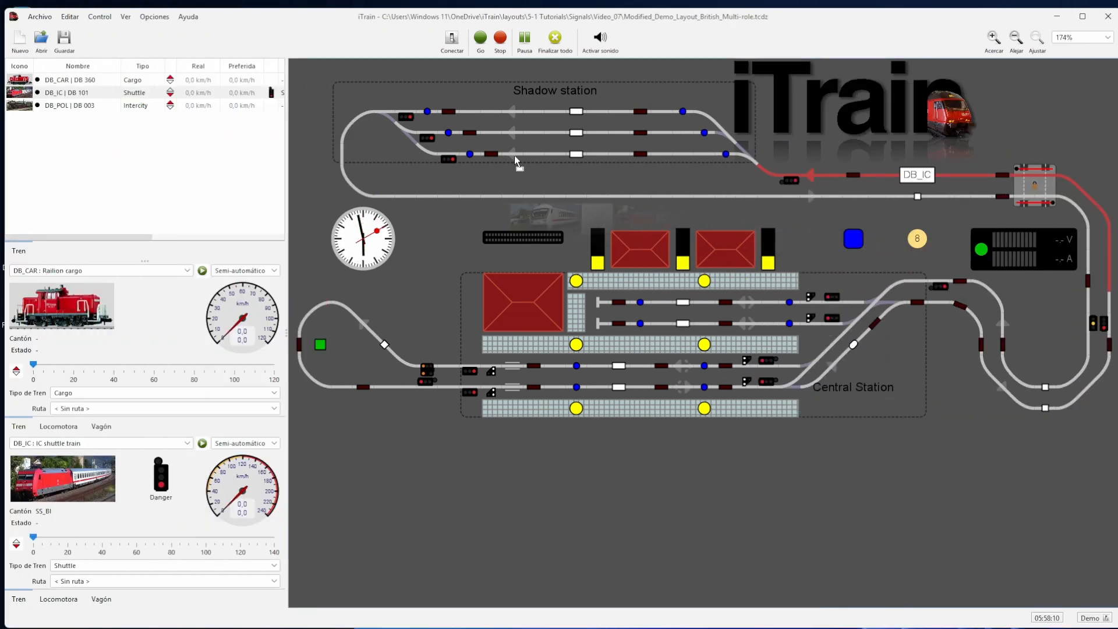
# - Start train DB_IC's route from block SS_BI to SS_B1 and enable the Caution aspect of entry signal SS_BI
pyautogui.rightClick(569, 154)
pyautogui.click(609, 165)
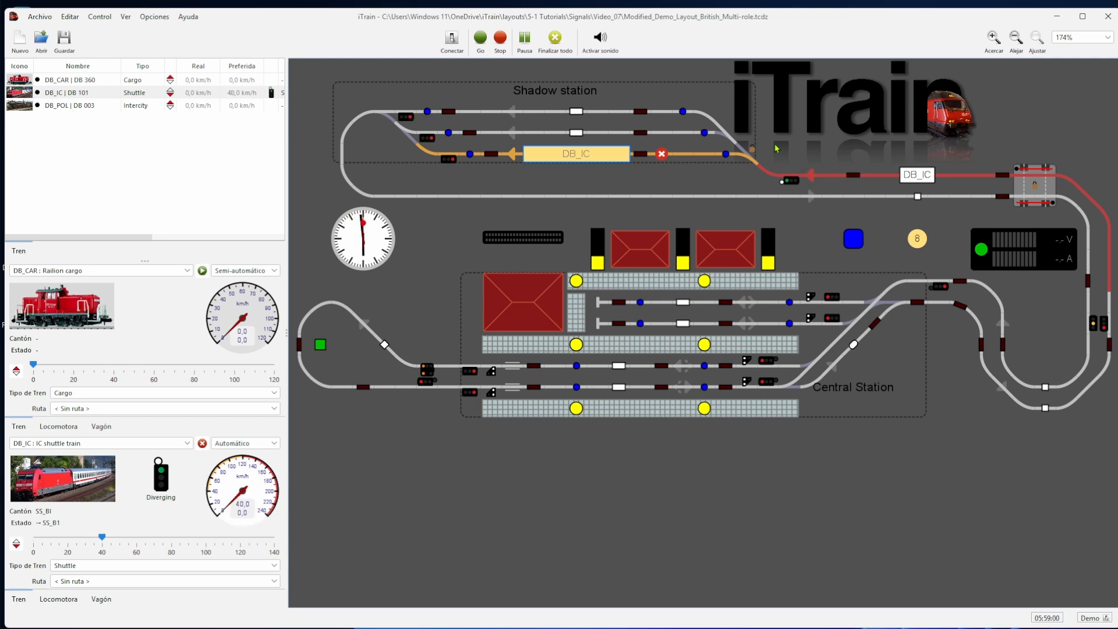
pyautogui.rightClick(793, 185)
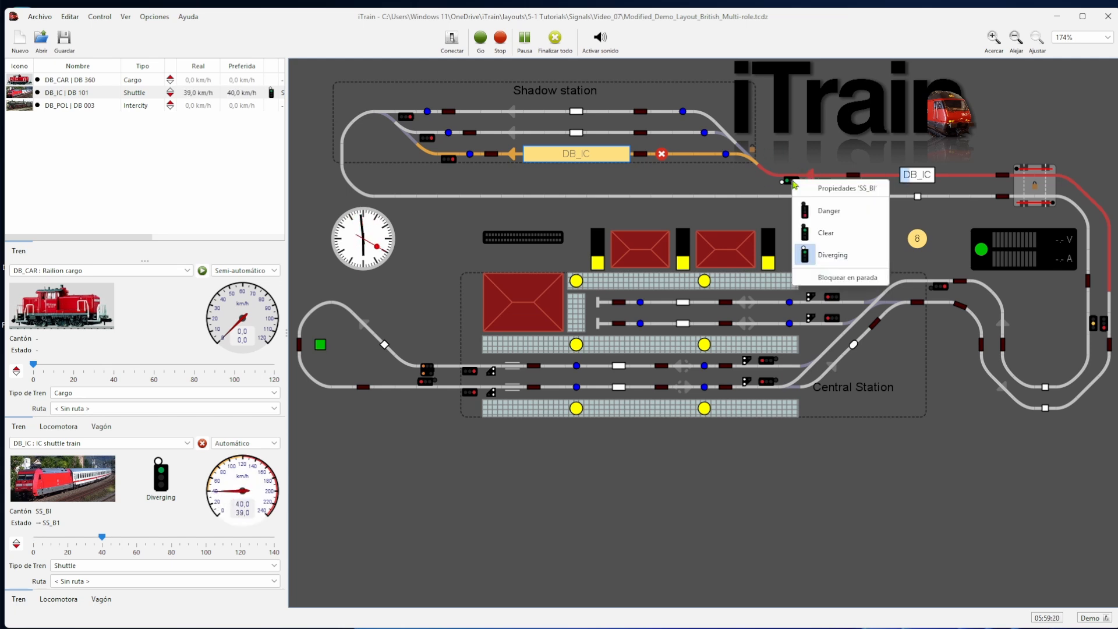
pyautogui.click(824, 194)
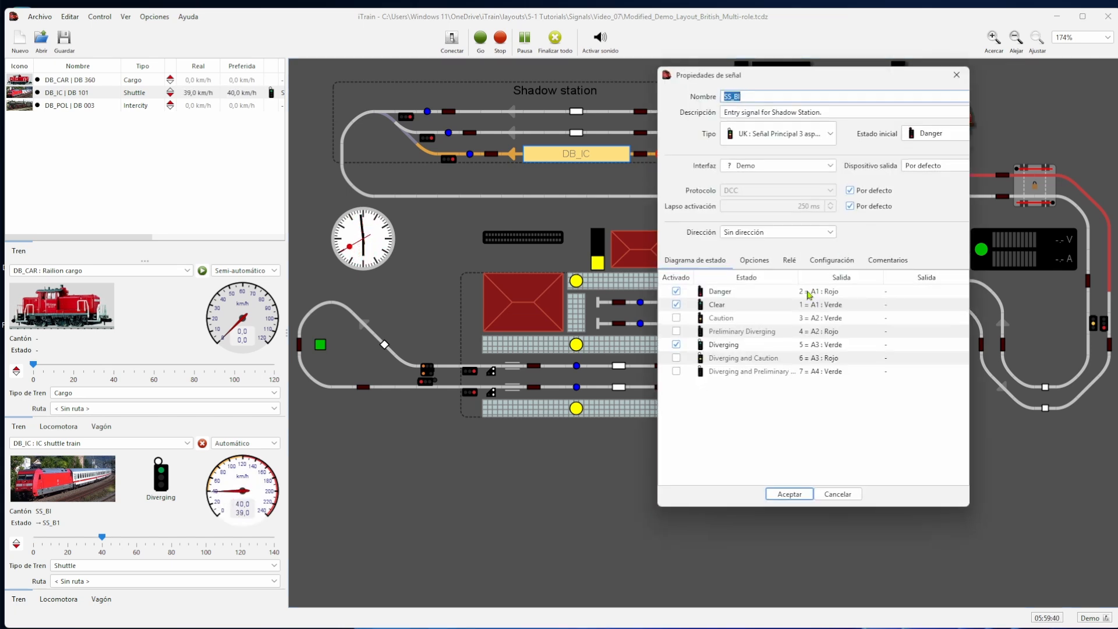
pyautogui.click(677, 318)
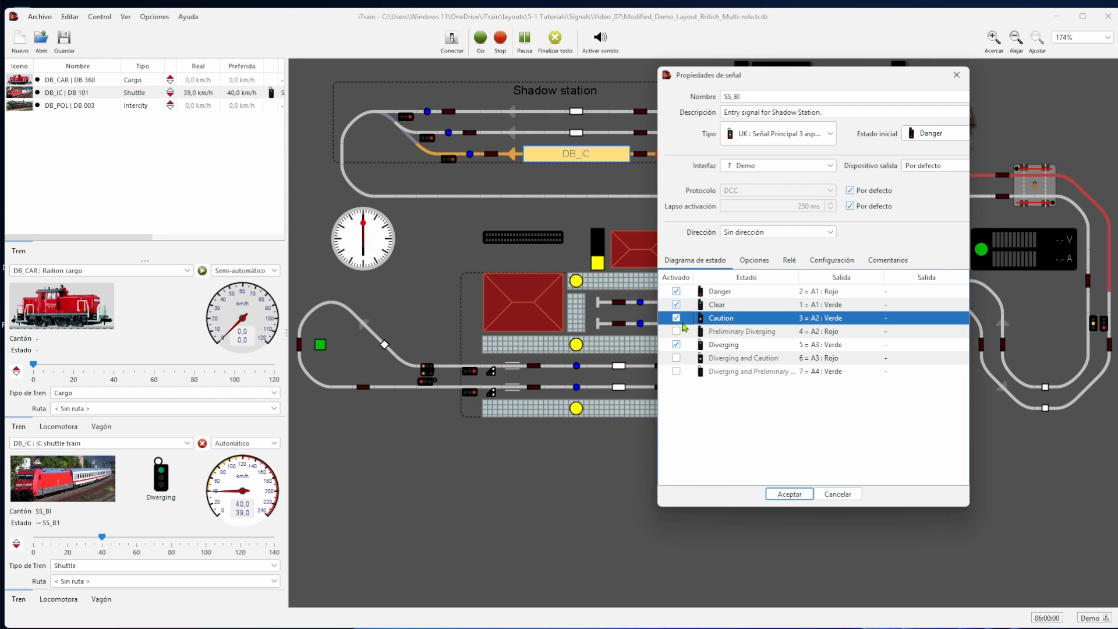
pyautogui.click(783, 493)
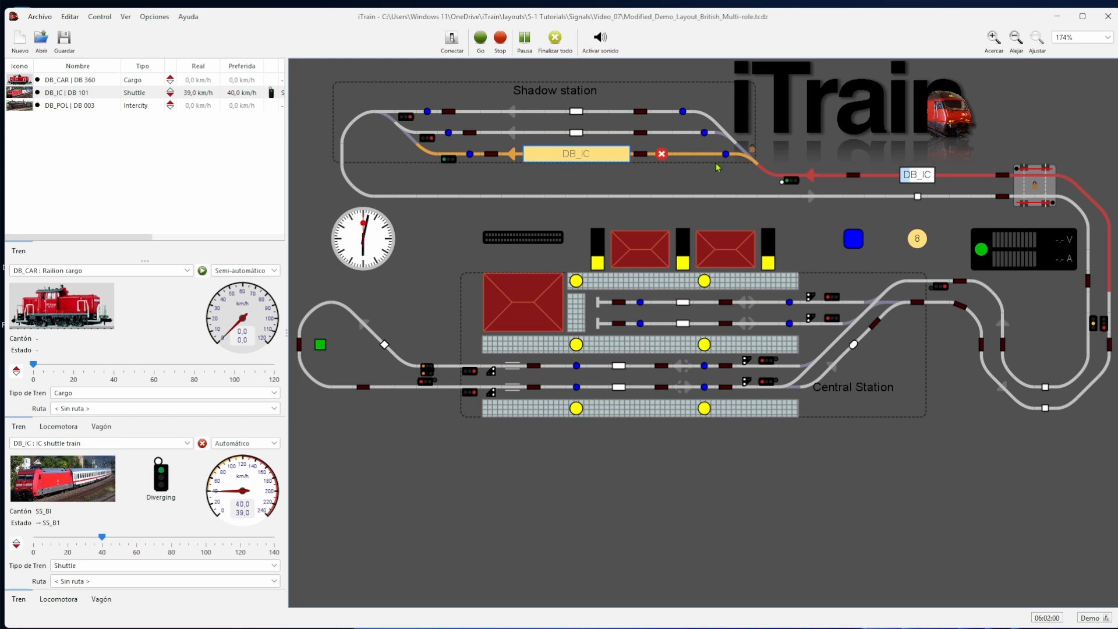
pyautogui.click(662, 154)
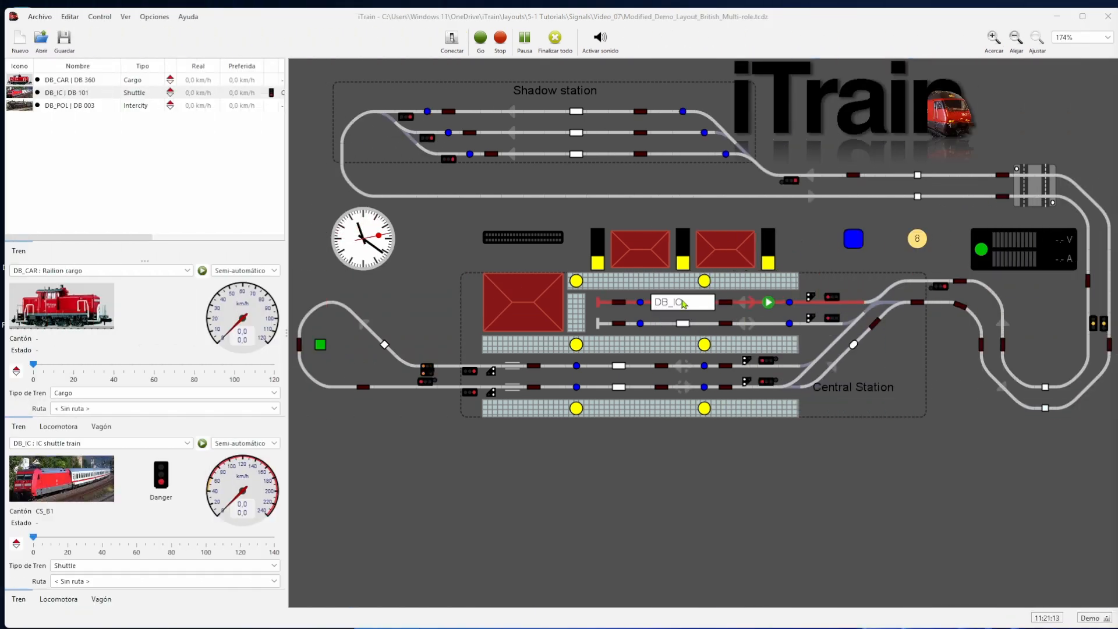
# - Start a shunting move of train DB_IC from block CS_B1 to CS_B2 and check the enabled aspects of signal CS_B1_Shunt
pyautogui.moveTo(683, 303); pyautogui.dragTo(679, 325)
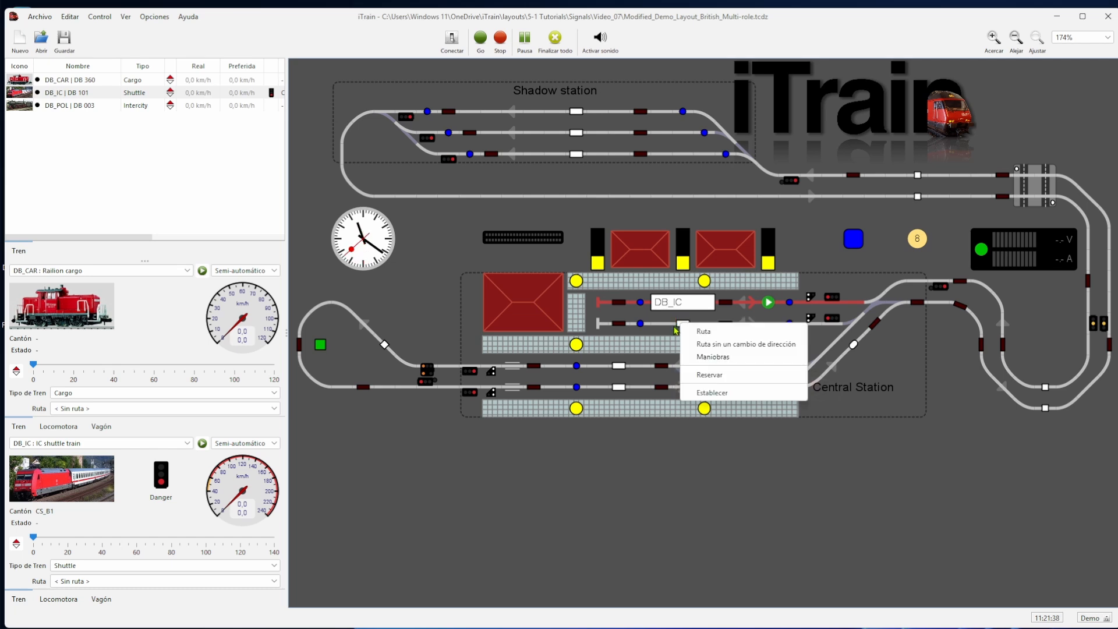
pyautogui.click(717, 359)
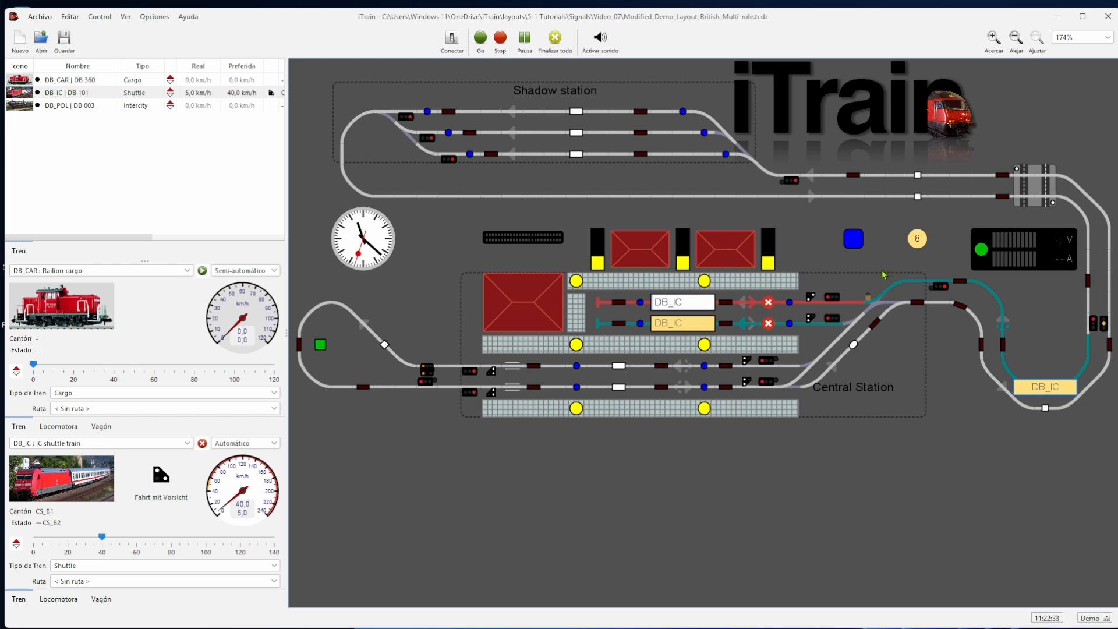
pyautogui.rightClick(815, 297)
pyautogui.click(849, 304)
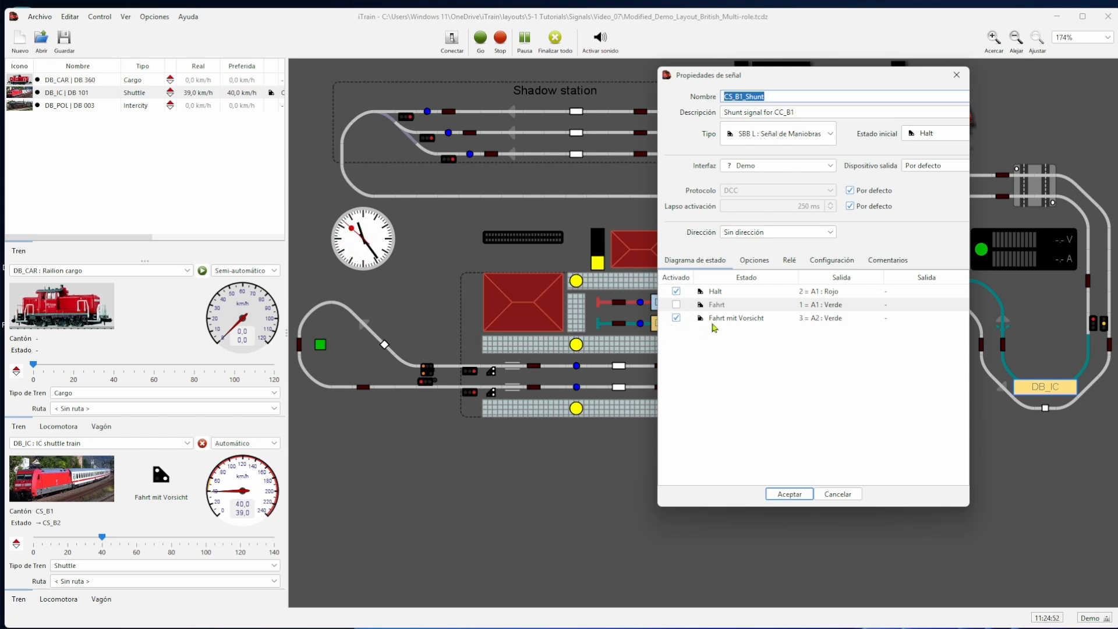
pyautogui.click(799, 499)
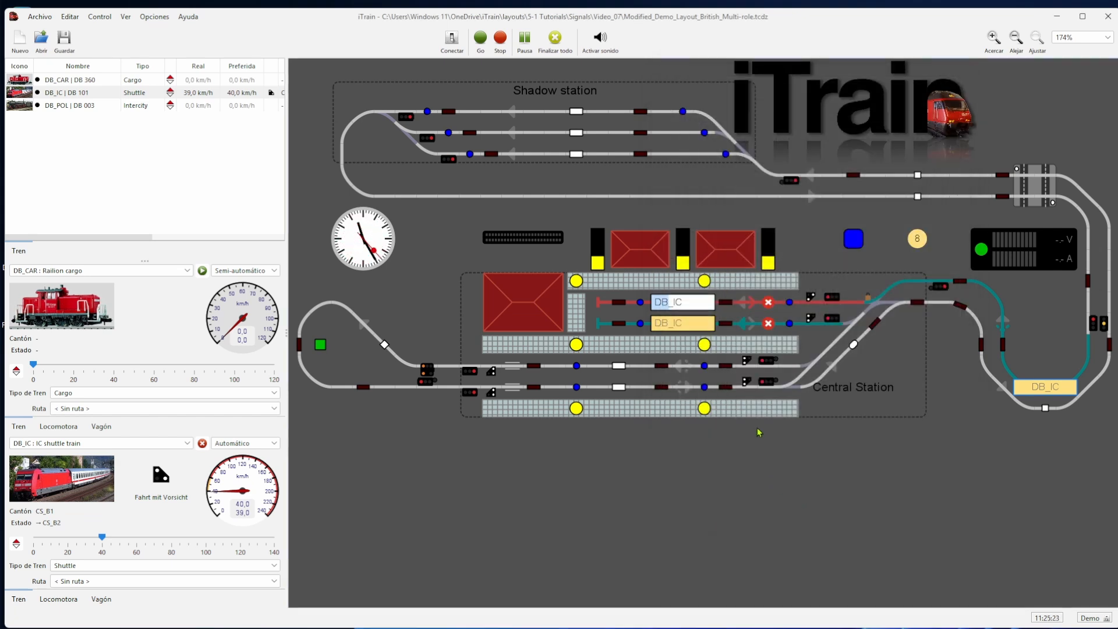
# - Toggle shunt signal CS_B1_Shunt closed and open again, and view the properties of the block occupied by train DB_IC
pyautogui.click(813, 300)
pyautogui.click(813, 300)
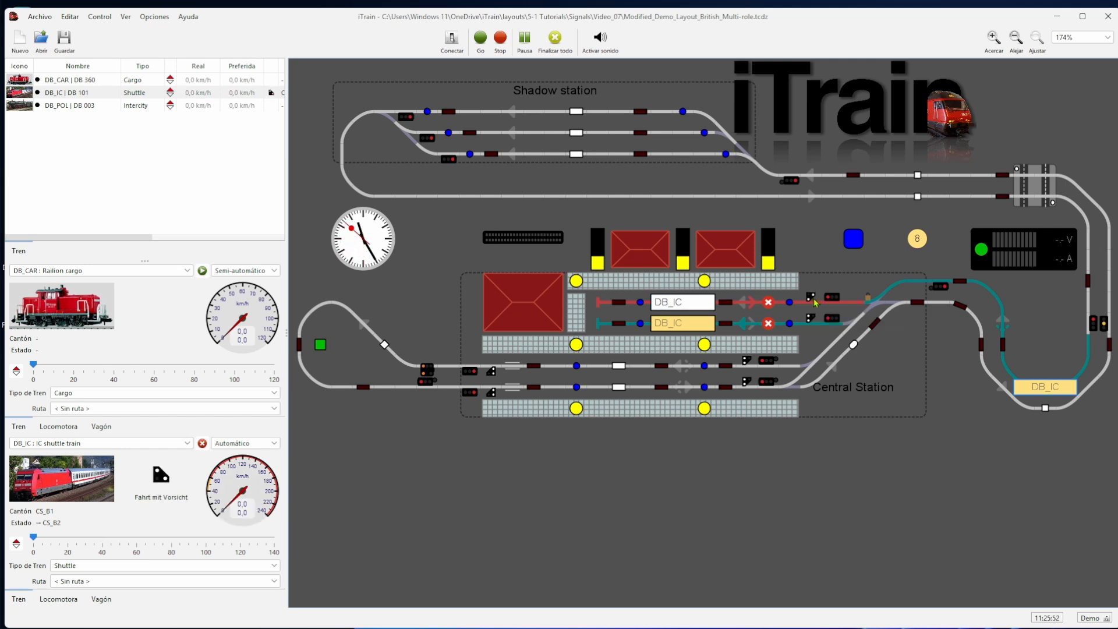
pyautogui.rightClick(698, 303)
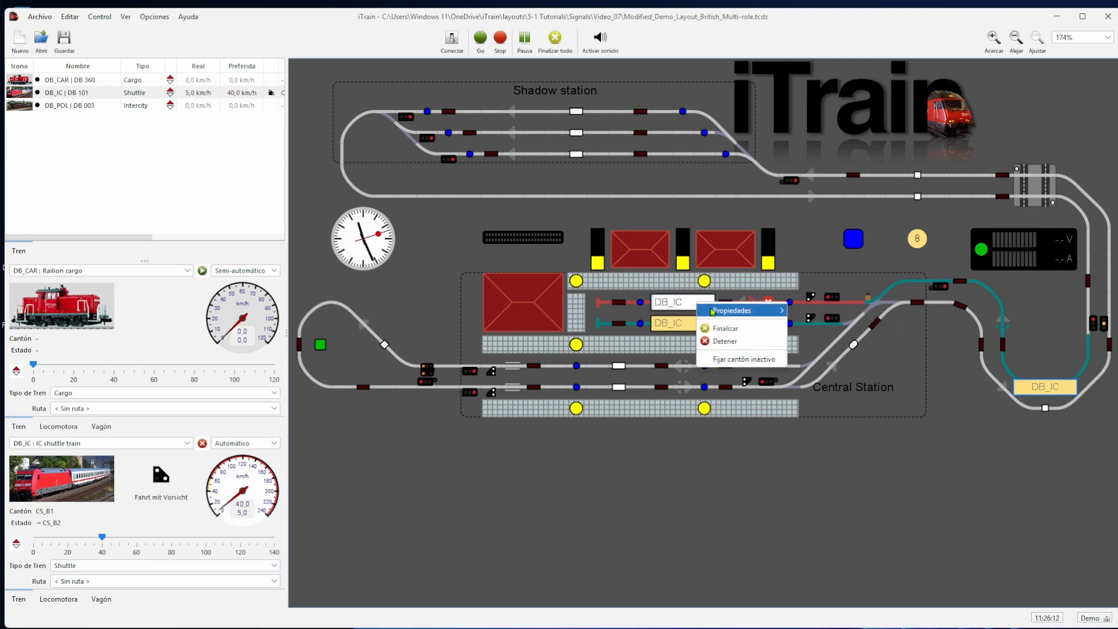
pyautogui.moveTo(741, 313)
pyautogui.click(818, 312)
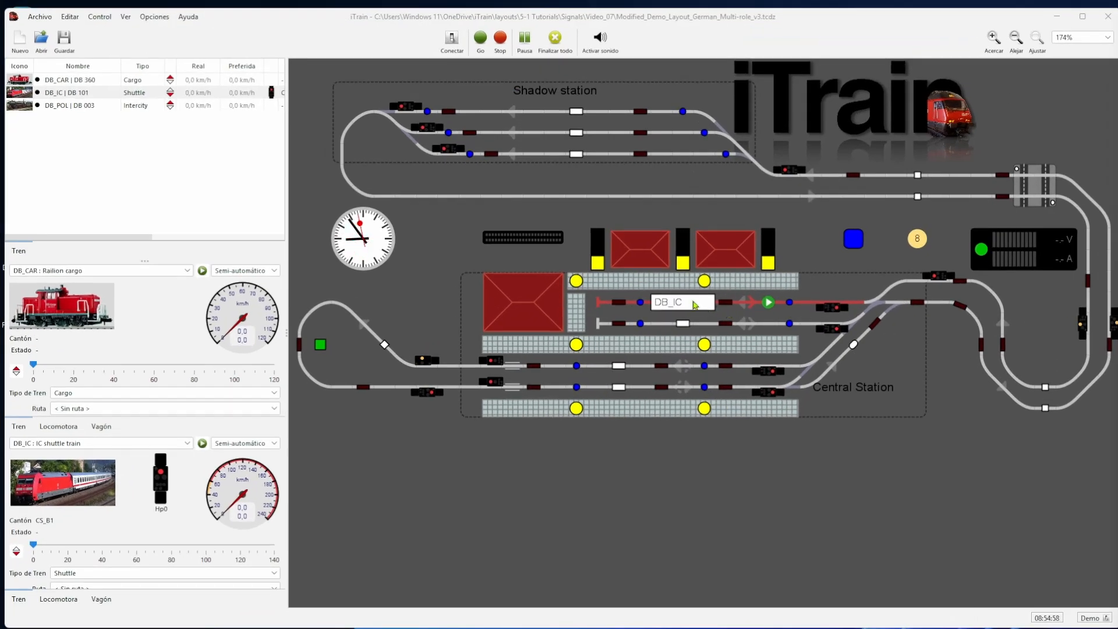
# - On the German layout, start shunting train DB_IC from block CS_B1 to CS_B2 and check the enabled aspects of combined signal CS_B1
pyautogui.moveTo(692, 301); pyautogui.dragTo(681, 323)
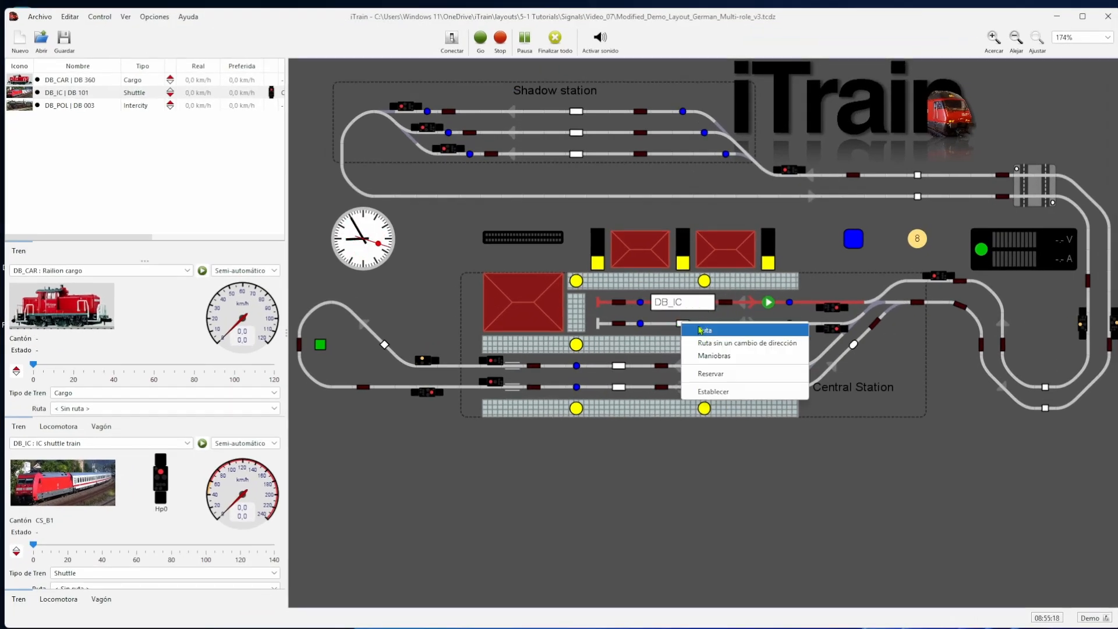
pyautogui.click(710, 356)
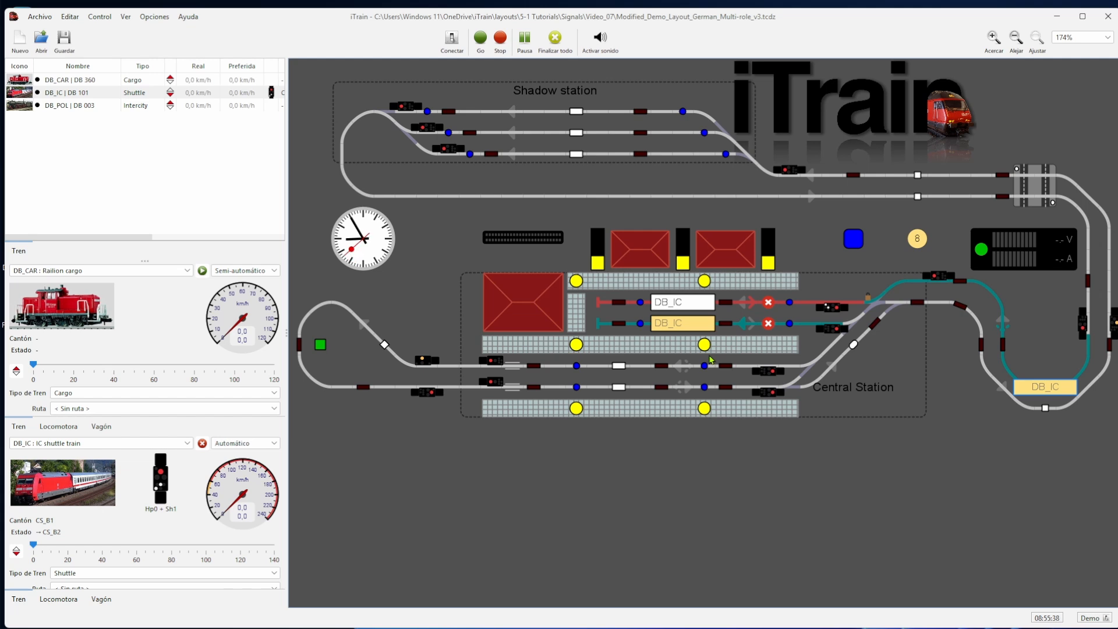
pyautogui.rightClick(833, 308)
pyautogui.click(838, 312)
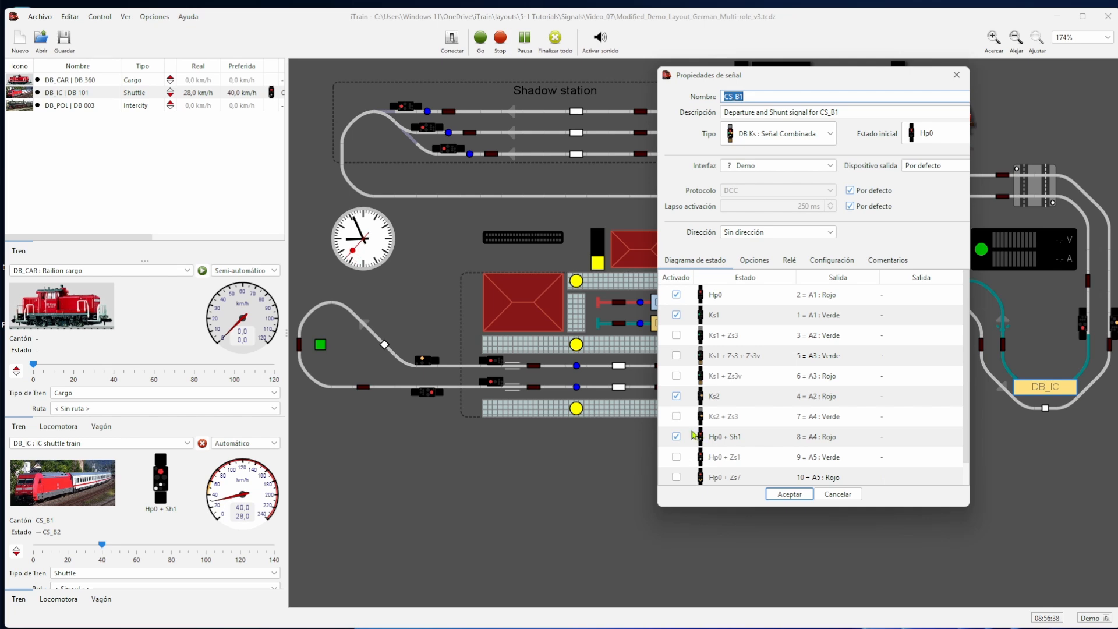
pyautogui.click(797, 497)
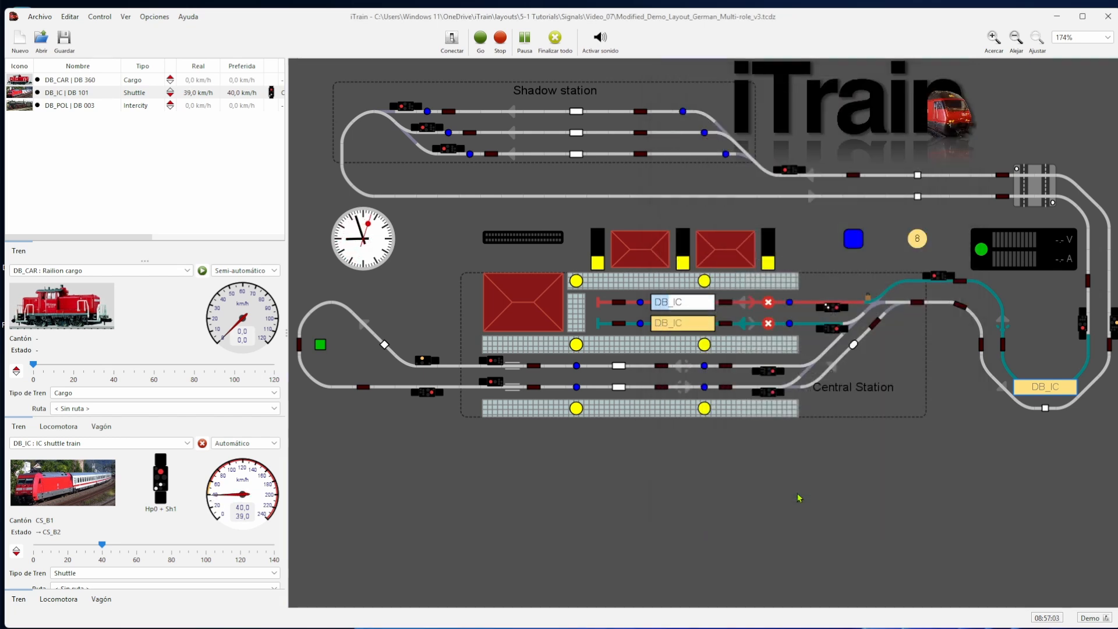
# - View the properties of the German layout's block CS_B1, occupied by train DB_IC
pyautogui.rightClick(698, 307)
pyautogui.moveTo(768, 313)
pyautogui.click(829, 313)
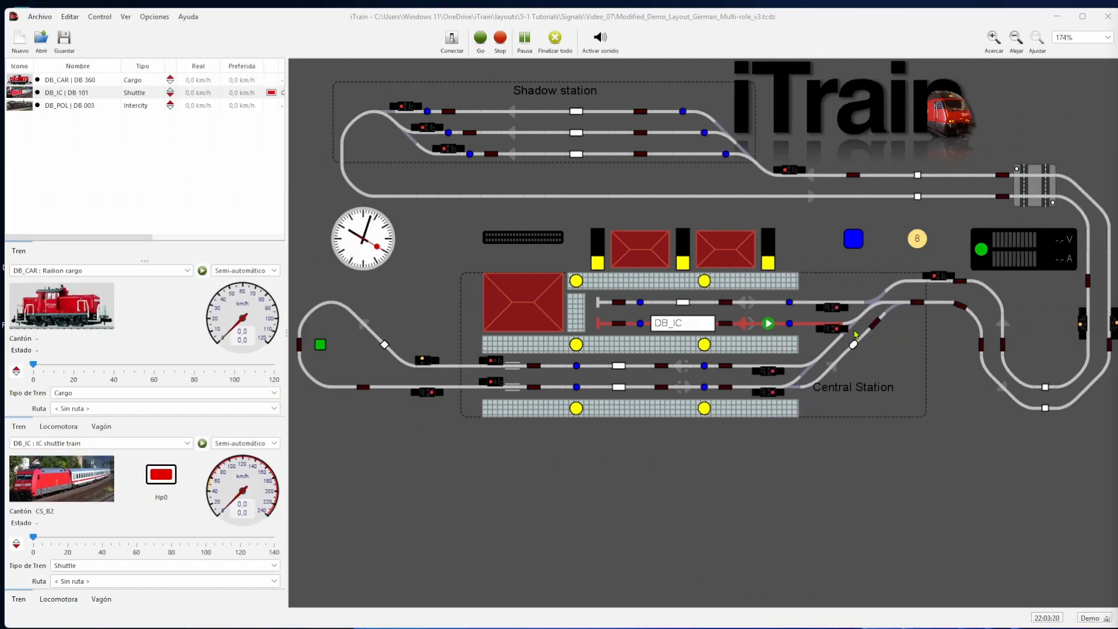
# - Switch departure signal CS_B2 to Ks1 + Zs3 and back to Hp0, and route train DB_IC to block SS_B1
pyautogui.rightClick(831, 332)
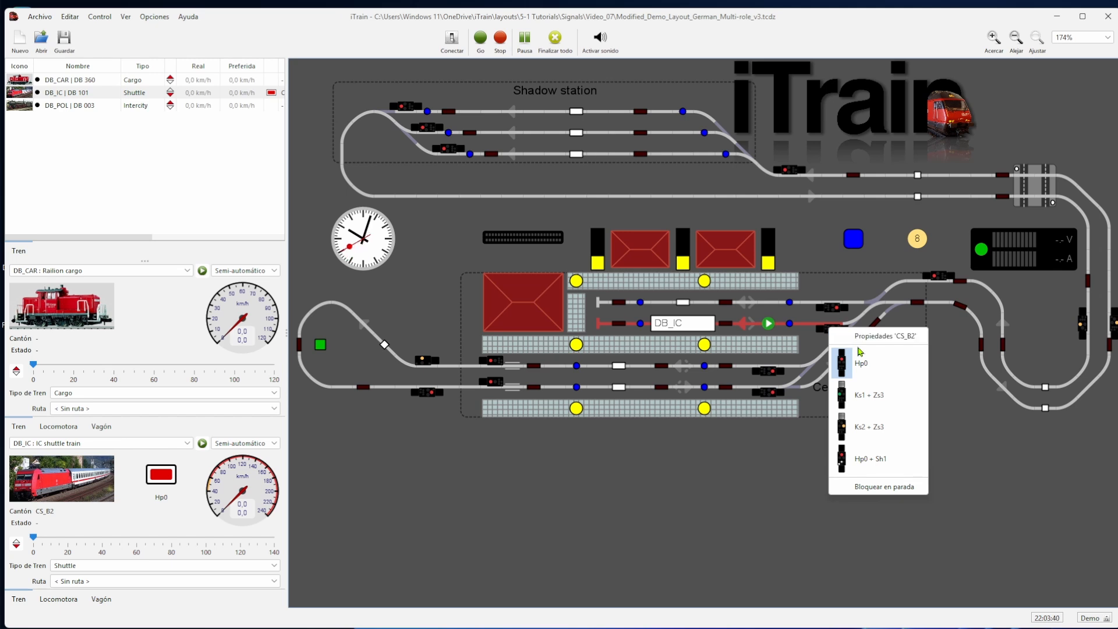
pyautogui.click(870, 398)
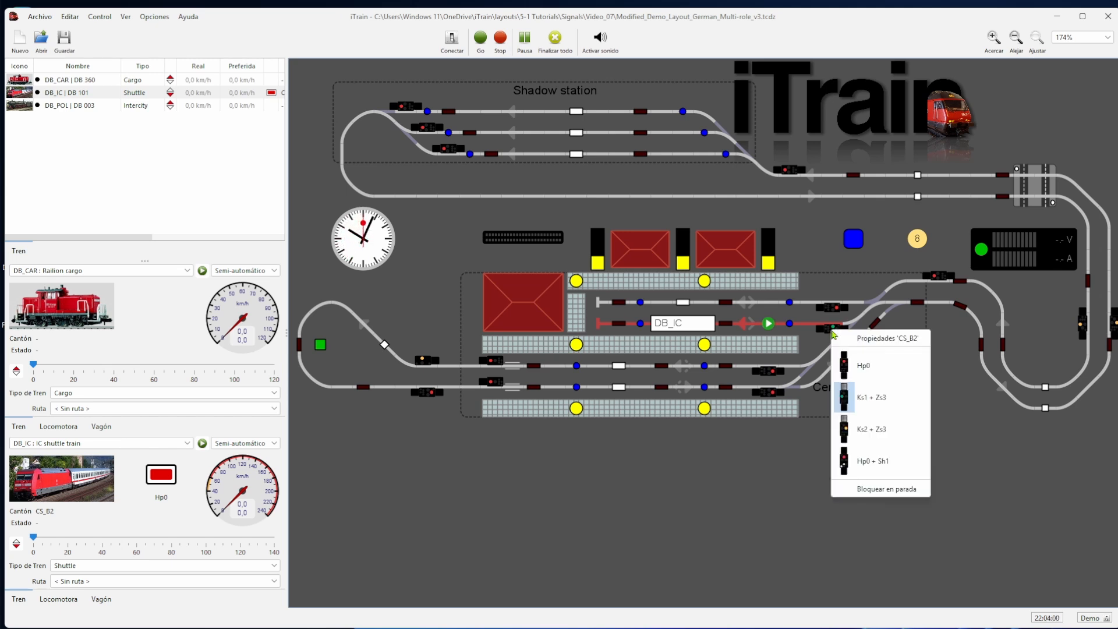
pyautogui.rightClick(837, 337)
pyautogui.click(862, 365)
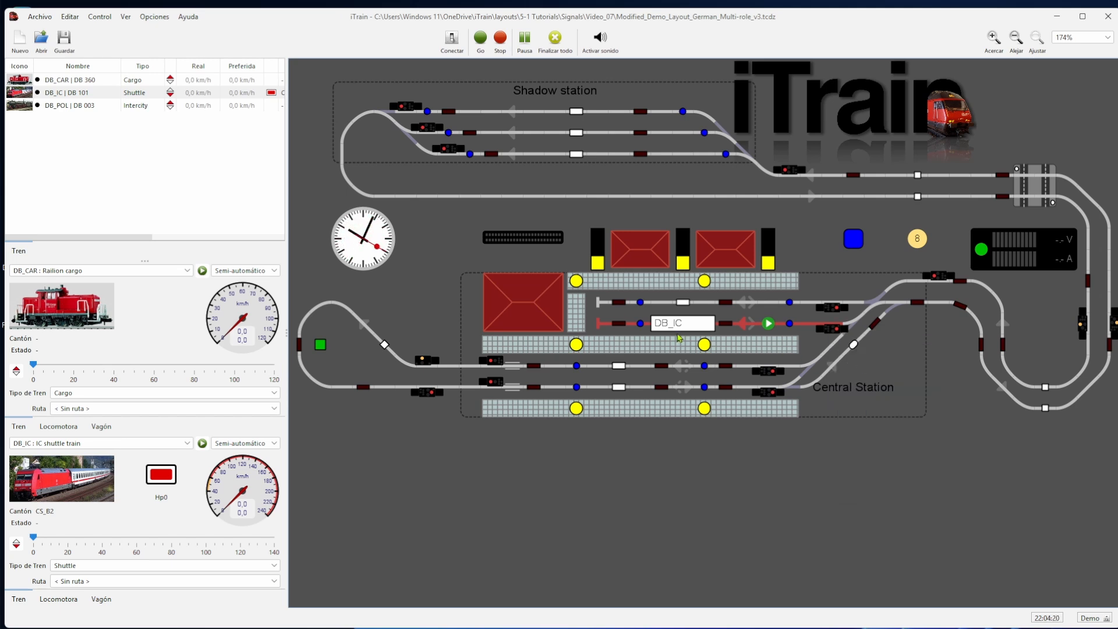
pyautogui.rightClick(569, 153)
pyautogui.click(611, 170)
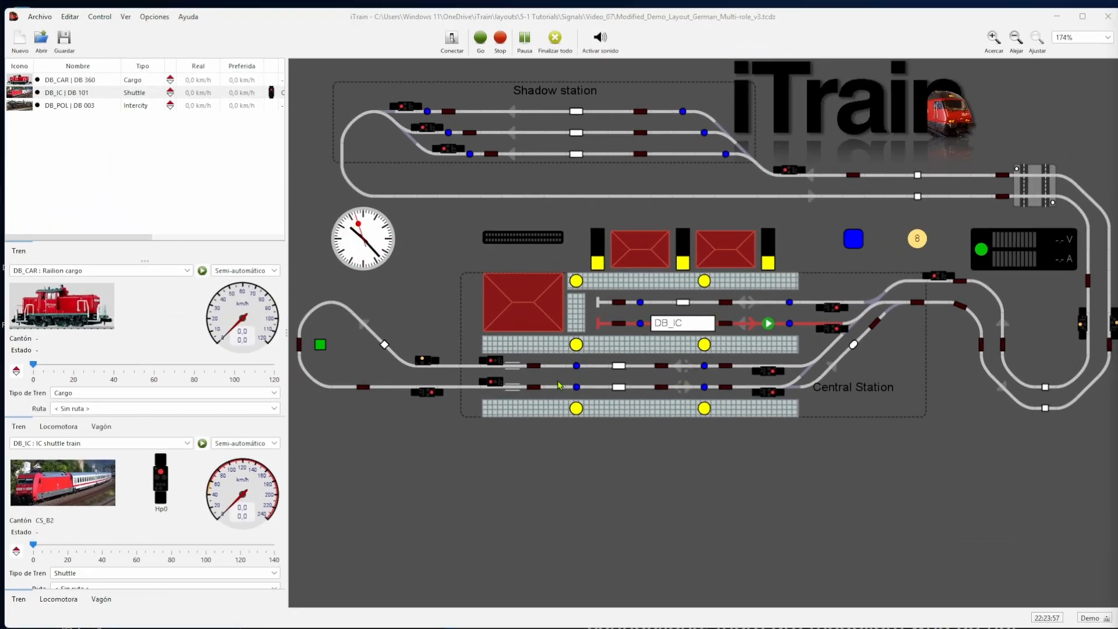
# - Set train DB_IC to Manual control mode and switch departure signal CS_B2 to Ks1 + Zs3
pyautogui.click(244, 443)
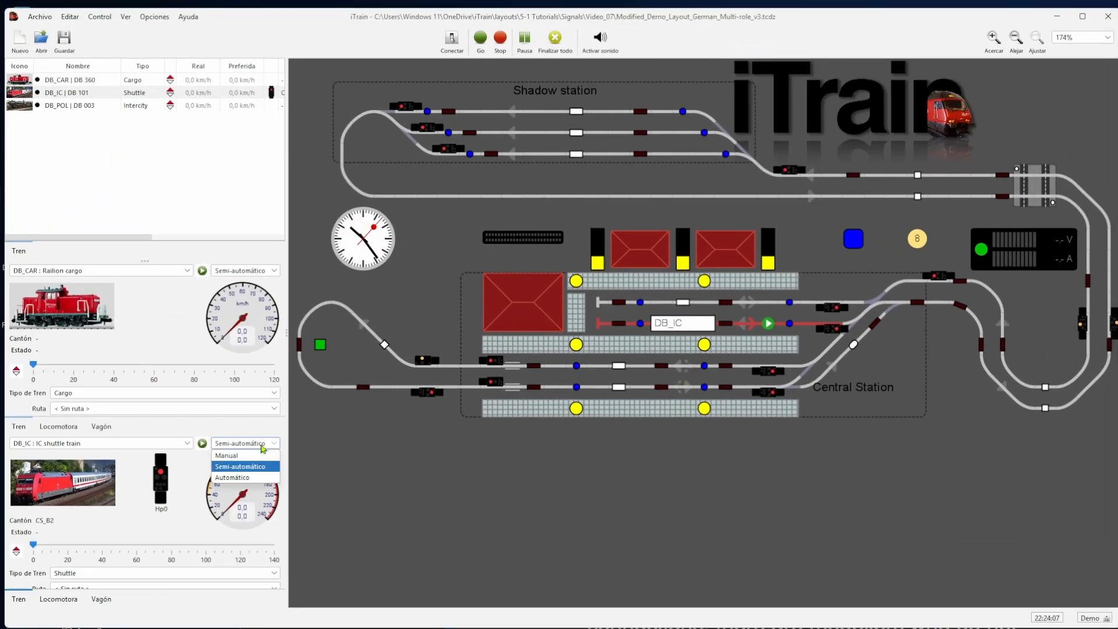
pyautogui.click(243, 456)
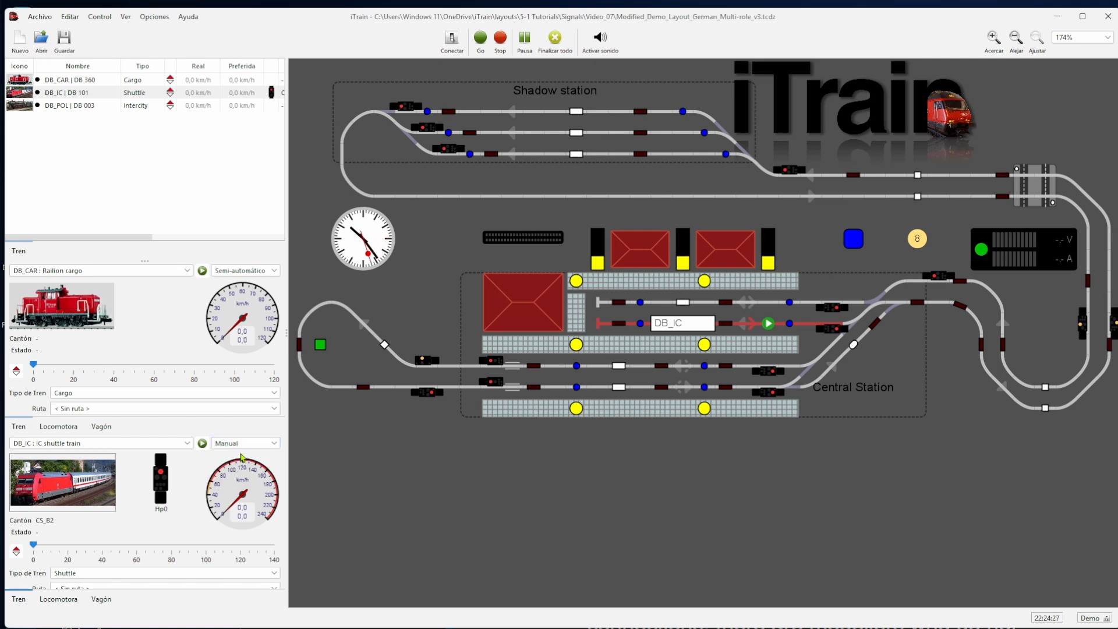
pyautogui.click(876, 309)
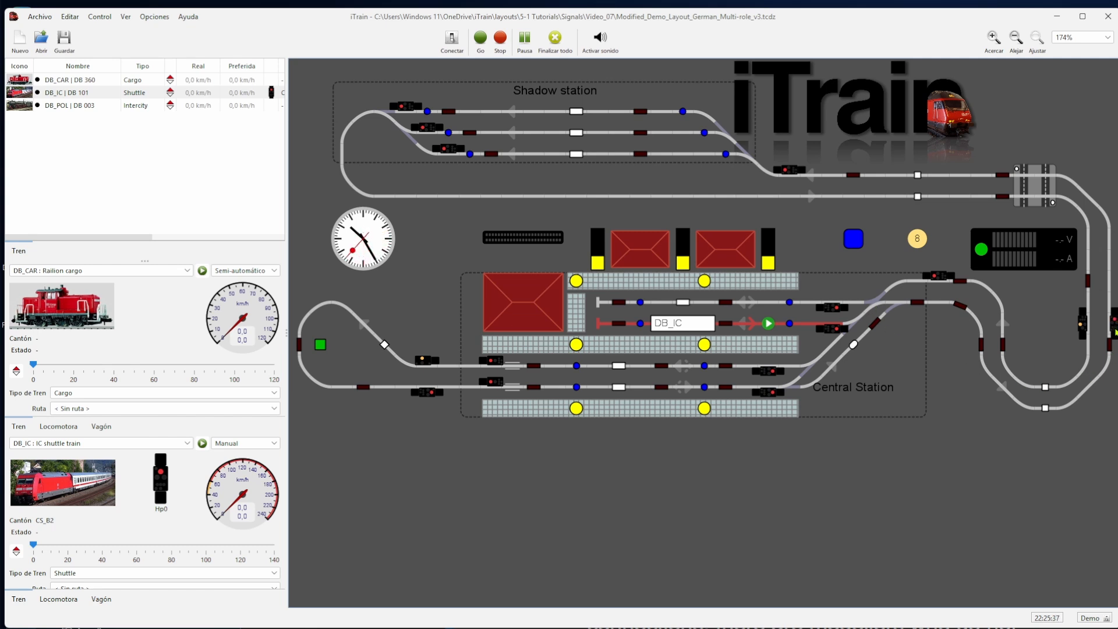
pyautogui.click(834, 331)
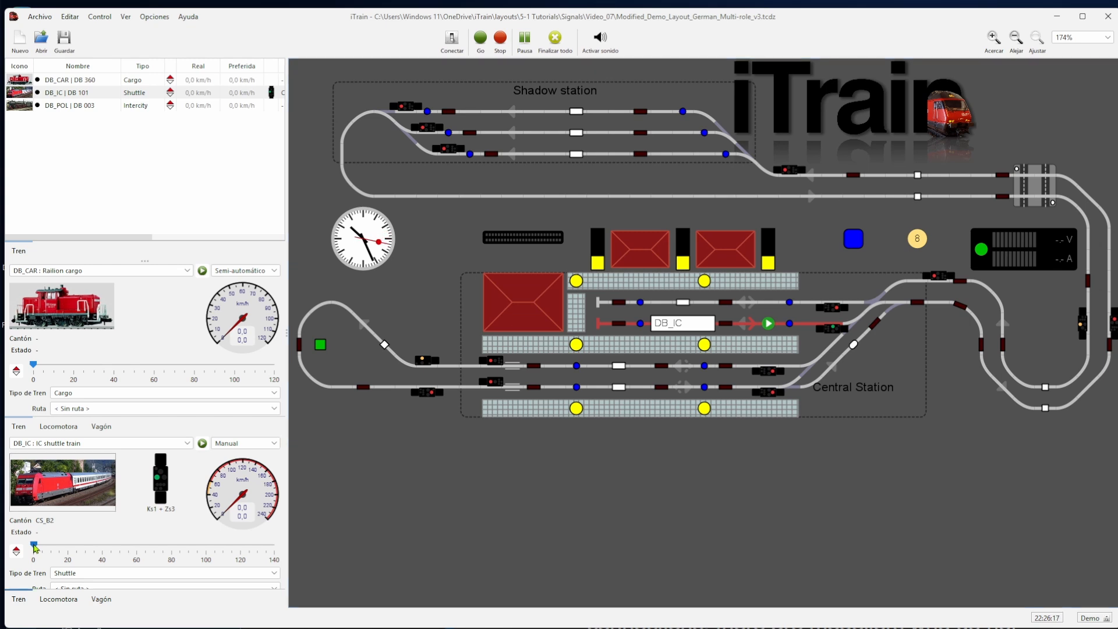
# - Drive train DB_IC at 64 km/h from block CS_B2 to SS_BI and reduce its speed to 0
pyautogui.moveTo(33, 547); pyautogui.dragTo(144, 553)
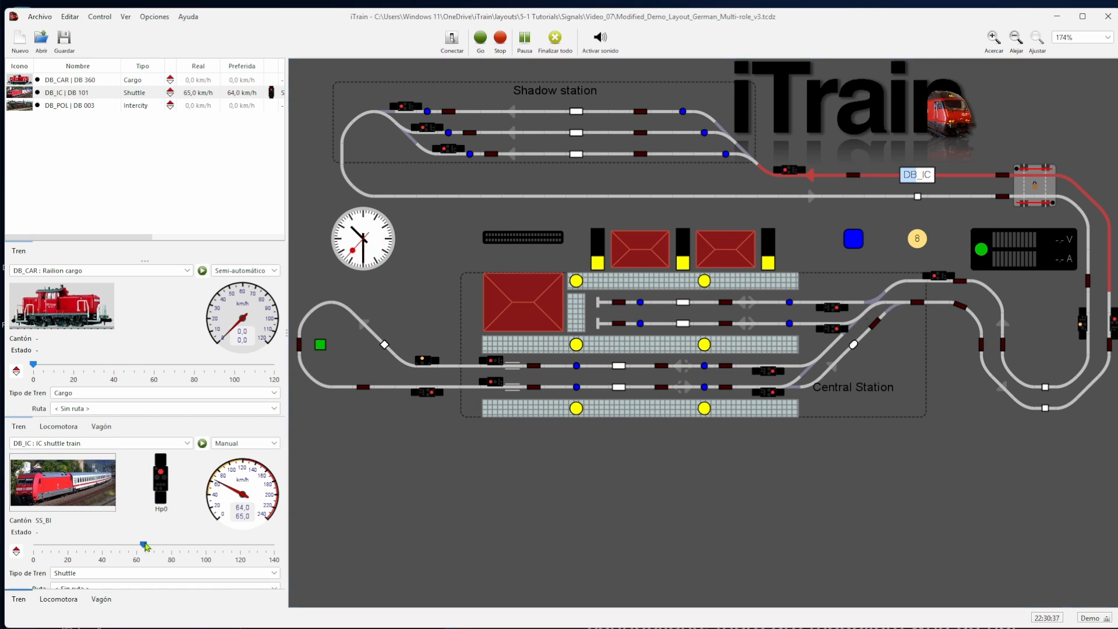
pyautogui.moveTo(143, 544); pyautogui.dragTo(34, 558)
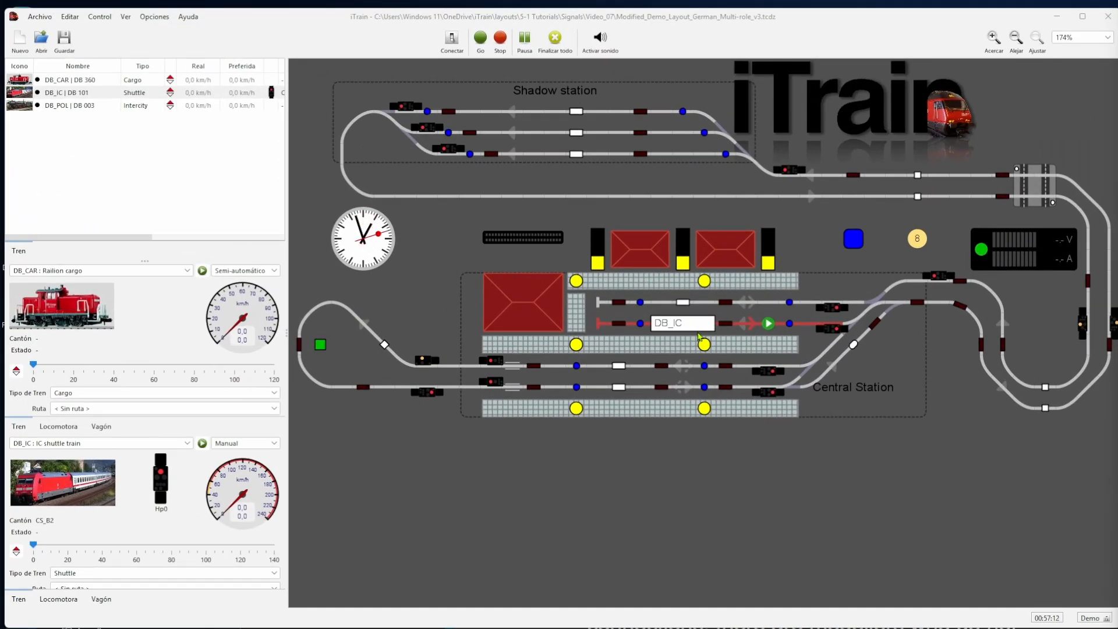
# - Set train DB_IC to Semi-automático mode, switch signal CS_B2 to Ks1 + Zs3, and drive off at about 80 km/h
pyautogui.click(257, 443)
pyautogui.click(257, 466)
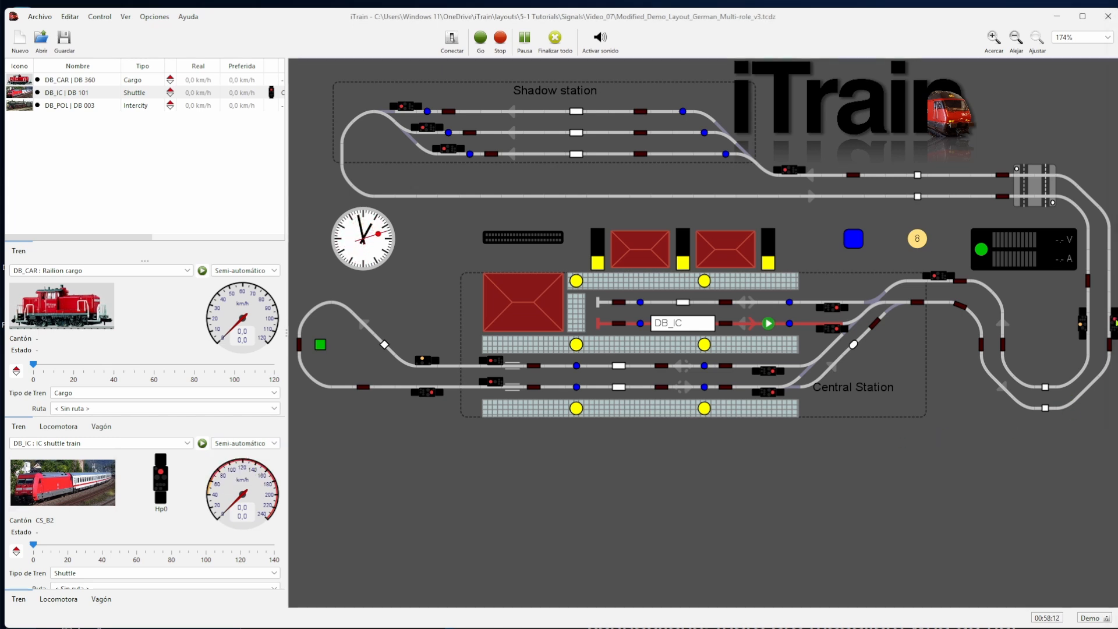
pyautogui.click(830, 330)
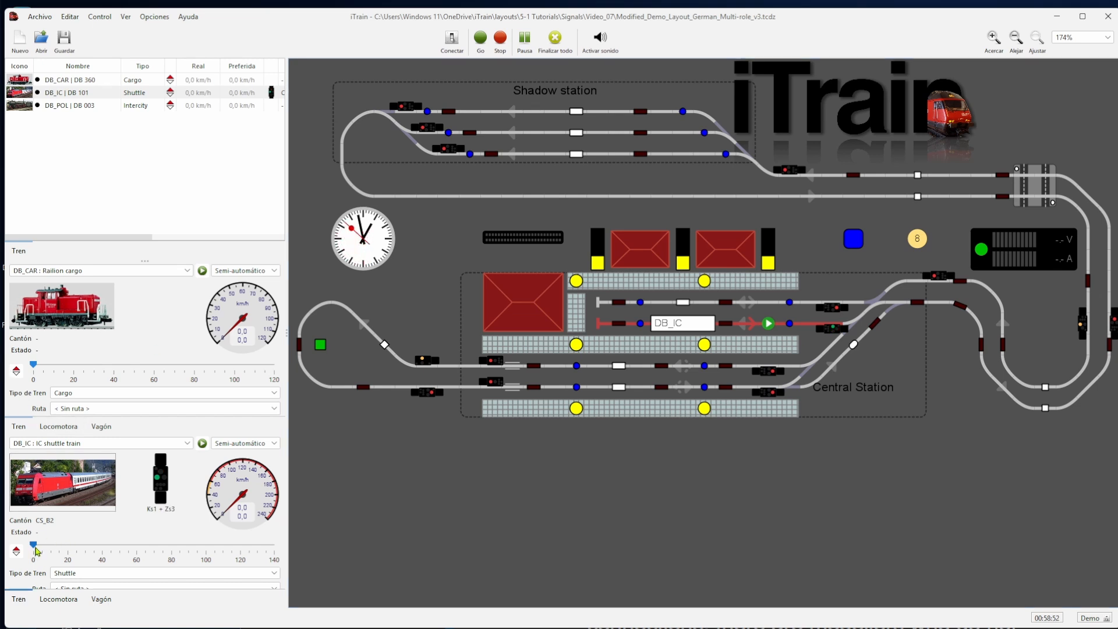
pyautogui.moveTo(33, 546); pyautogui.dragTo(177, 552)
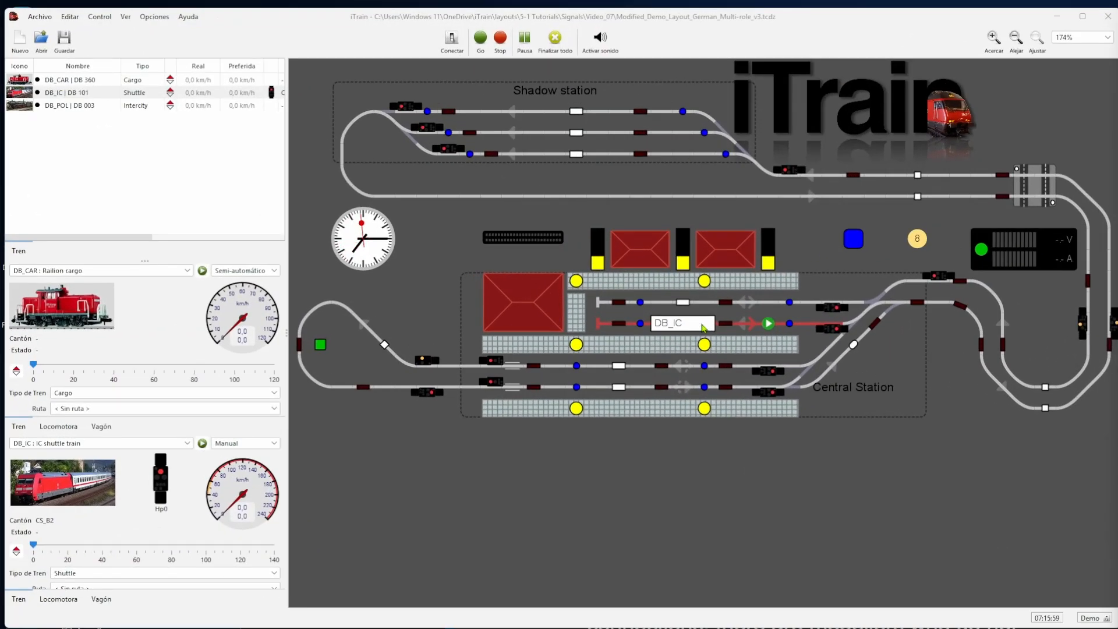
# - Start a Manual route without direction change for train DB_IC from CS_B2 to SS_B1 and drive at about 50 km/h
pyautogui.moveTo(703, 327); pyautogui.dragTo(570, 158)
pyautogui.moveTo(669, 177)
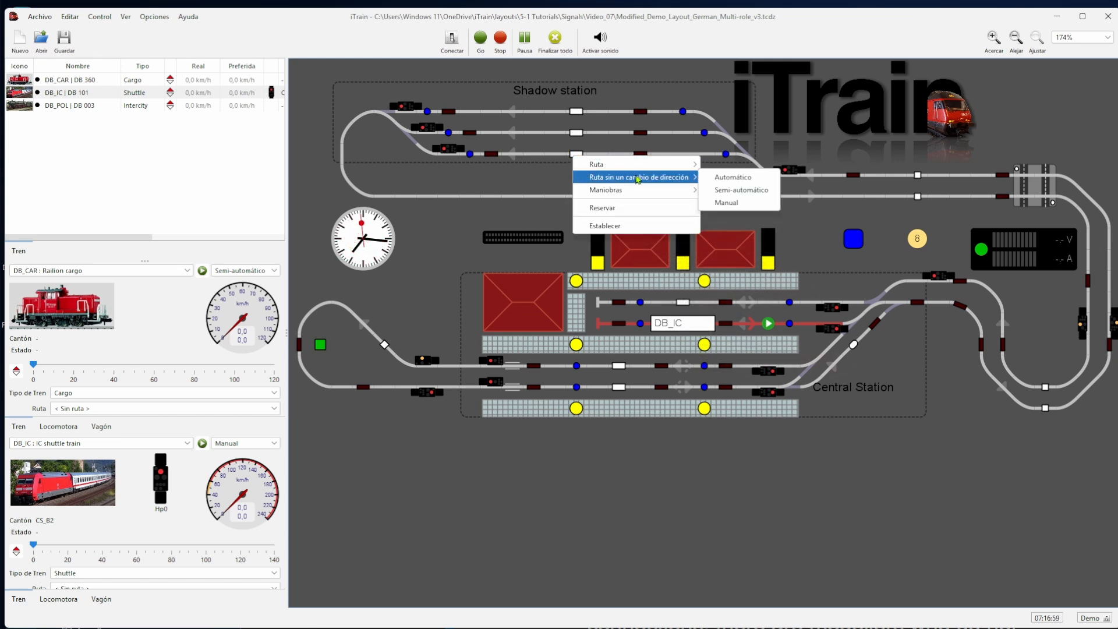
pyautogui.click(736, 204)
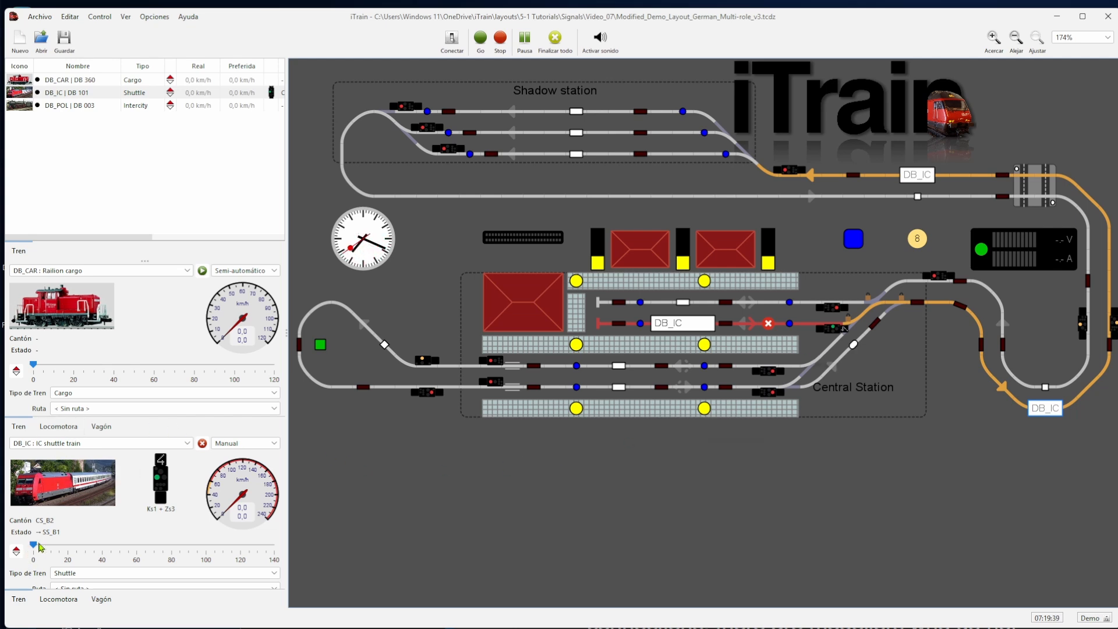
pyautogui.moveTo(35, 545); pyautogui.dragTo(122, 545)
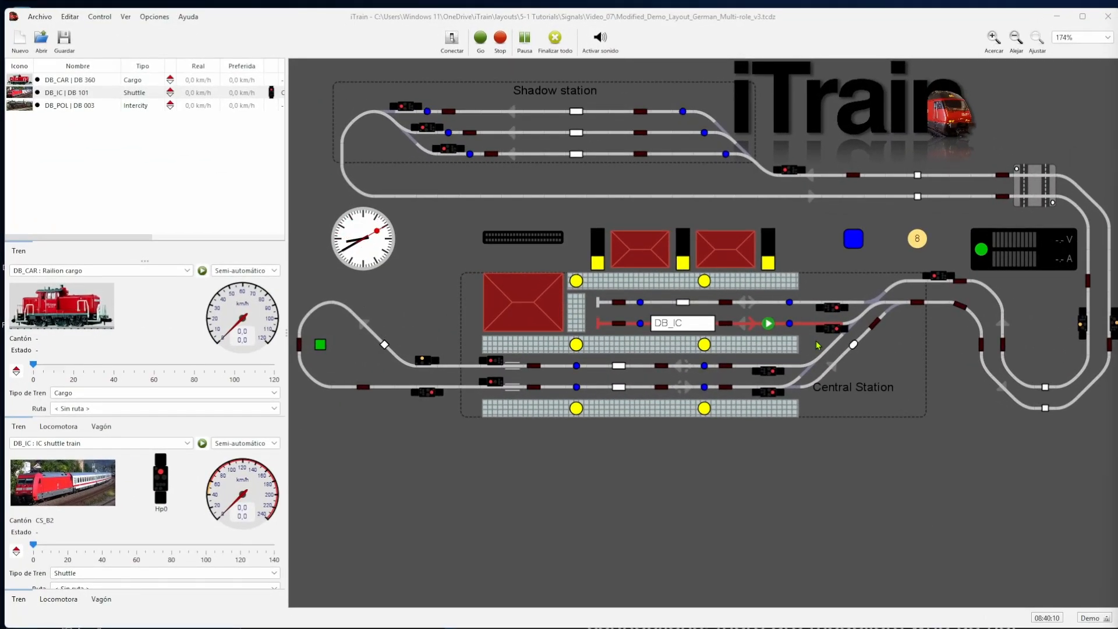
# - Start train DB_IC from block CS_B2 in Semi-automático mode
pyautogui.click(769, 324)
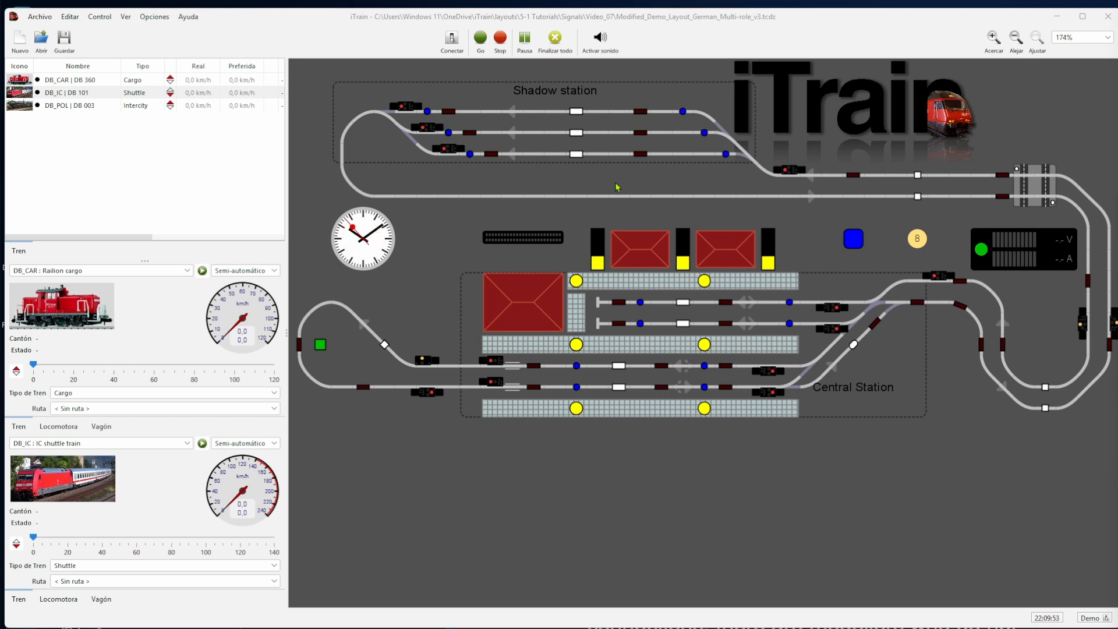
# - Check the selectable aspects of entry signal SS_BI, and inspect the signals assigned in the Siguiente direction of block SS_B3
pyautogui.click(796, 172)
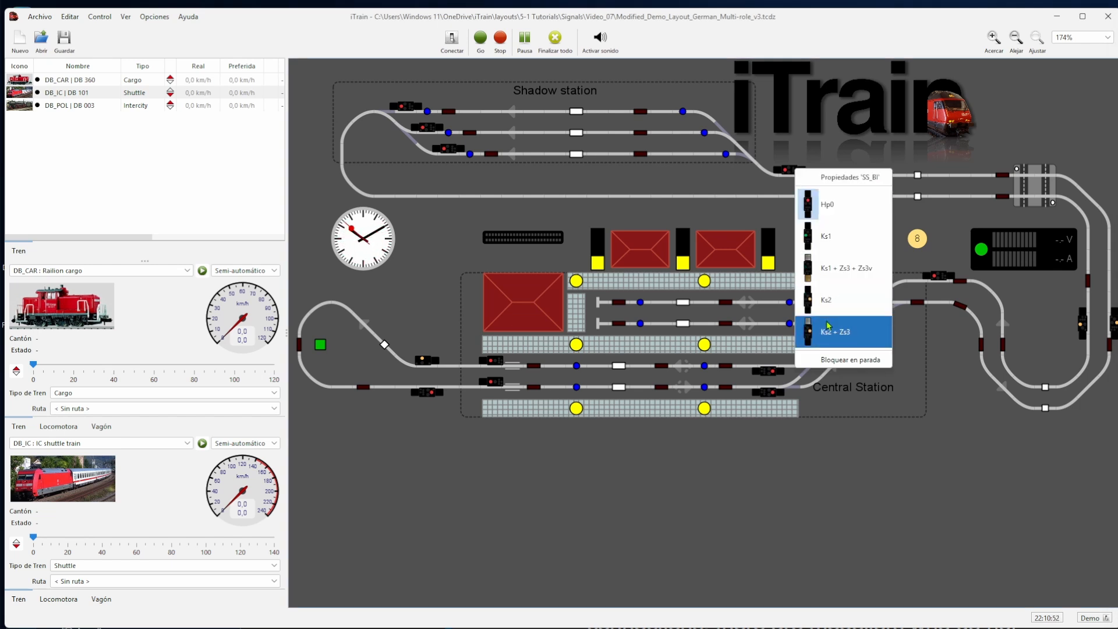
pyautogui.click(737, 216)
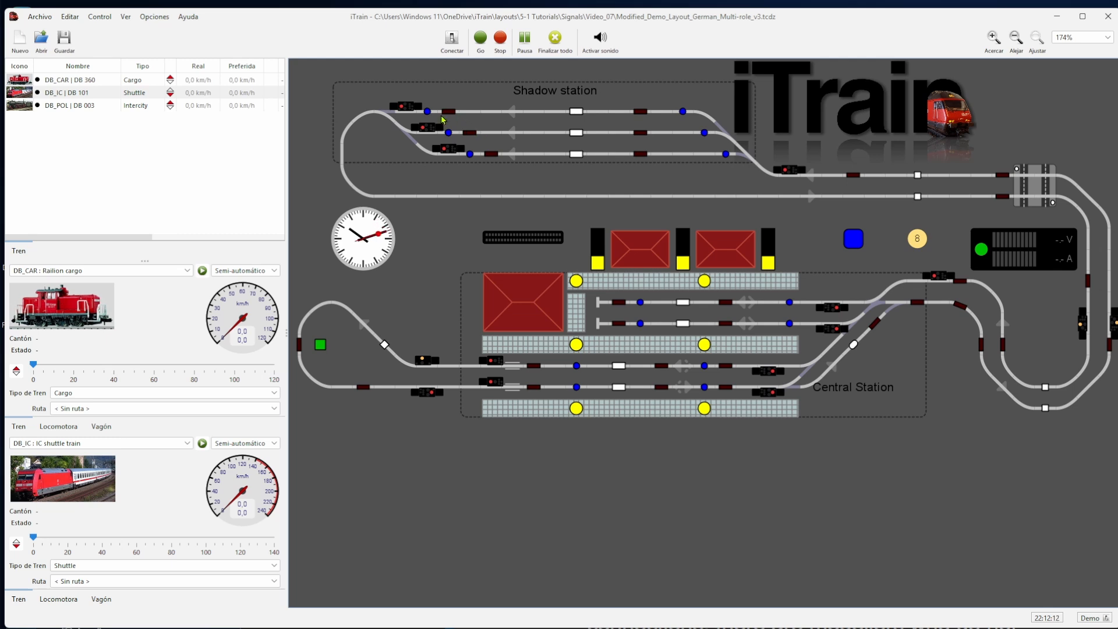
pyautogui.rightClick(576, 113)
pyautogui.click(604, 122)
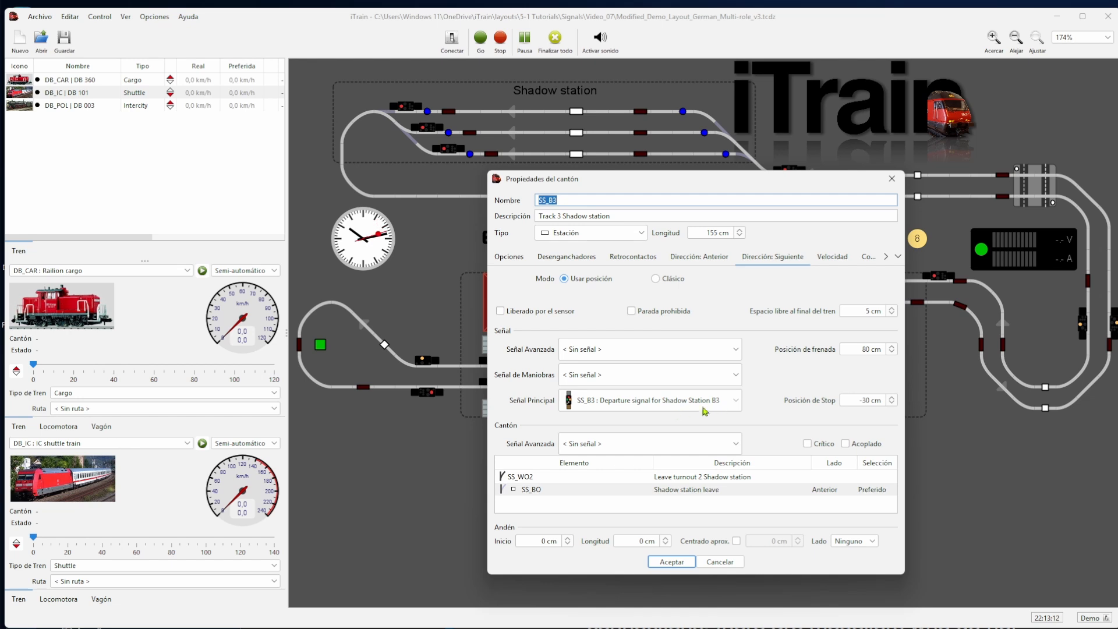
pyautogui.click(671, 562)
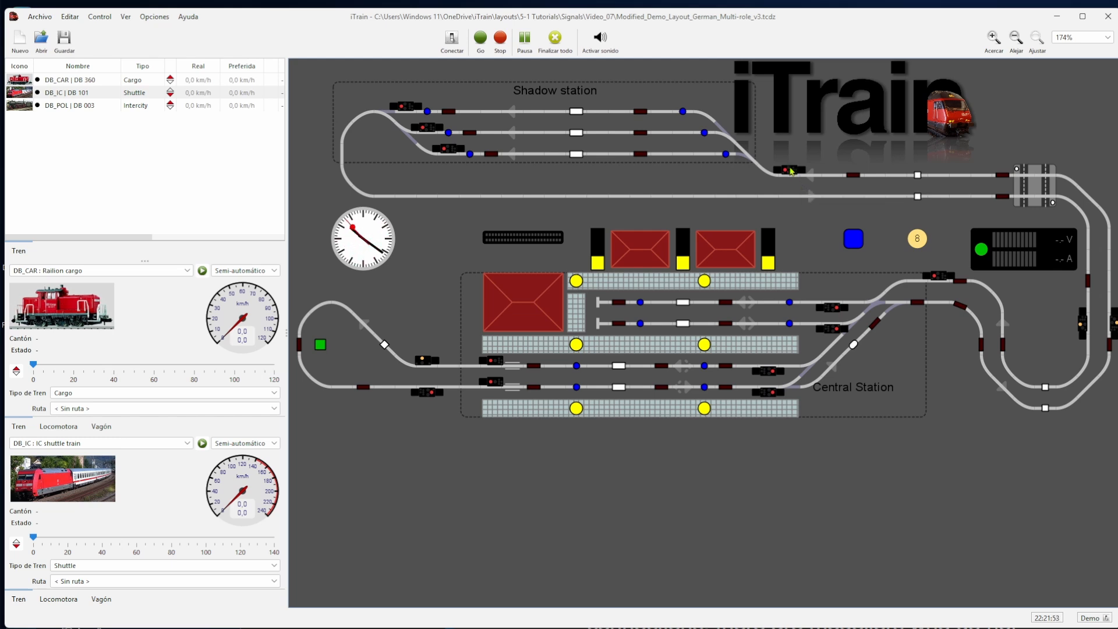
# - Inspect the enabled states and the available signal types in the properties of Shadow Station entry signal SS_BI, keeping its current type
pyautogui.rightClick(792, 169)
pyautogui.click(841, 179)
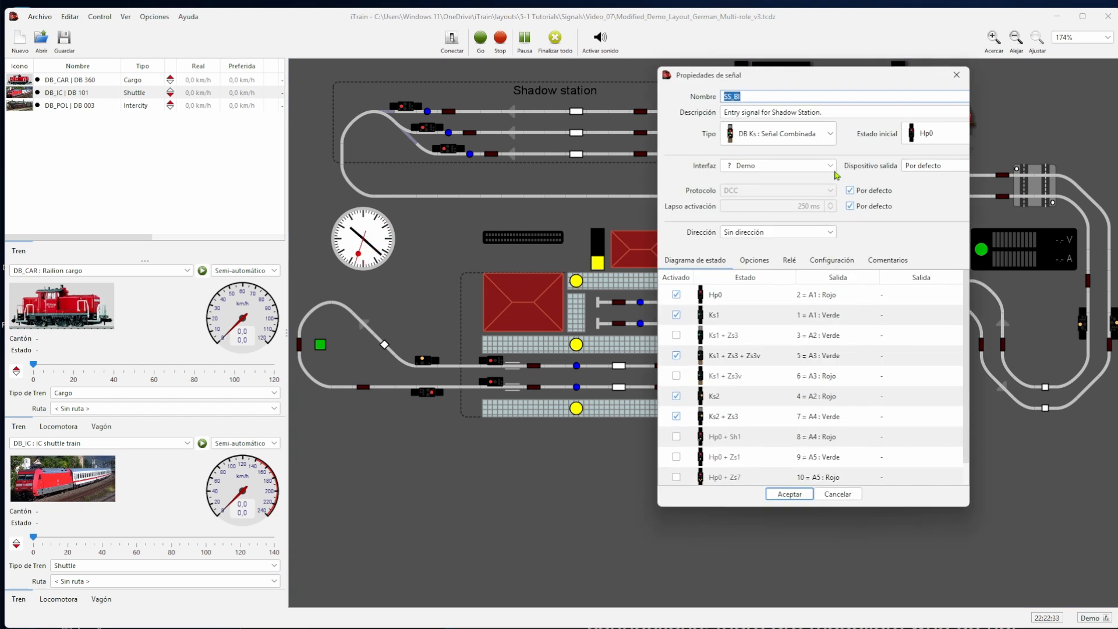
pyautogui.click(833, 135)
pyautogui.moveTo(875, 184)
pyautogui.mouseDown()
pyautogui.moveTo(877, 266)
pyautogui.moveTo(872, 197)
pyautogui.moveTo(868, 267)
pyautogui.moveTo(868, 185)
pyautogui.mouseUp()
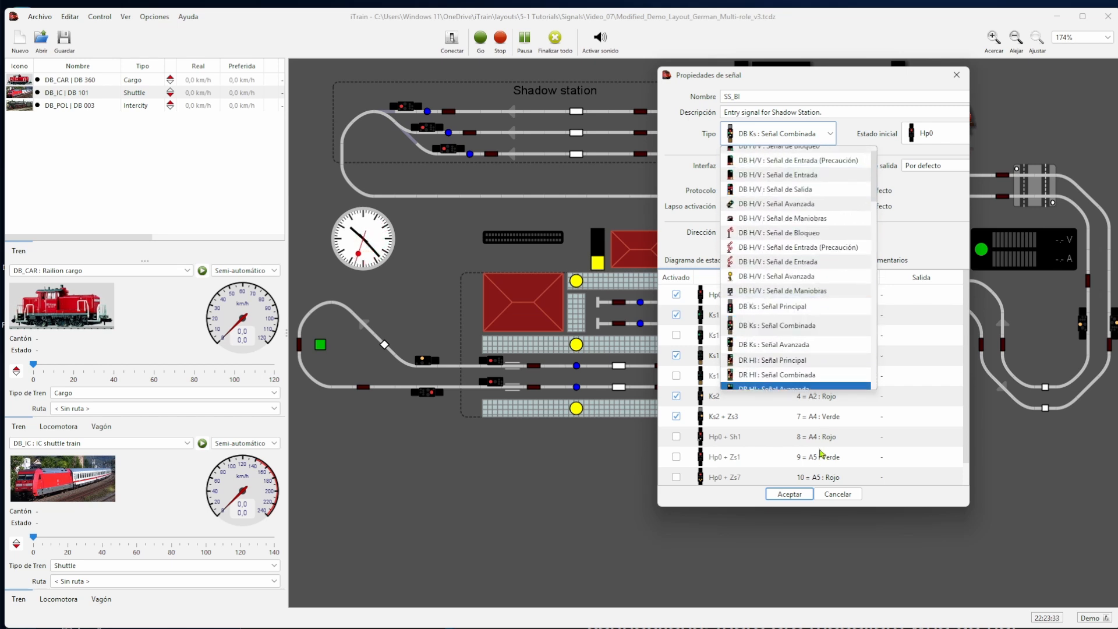
pyautogui.click(795, 499)
pyautogui.click(795, 495)
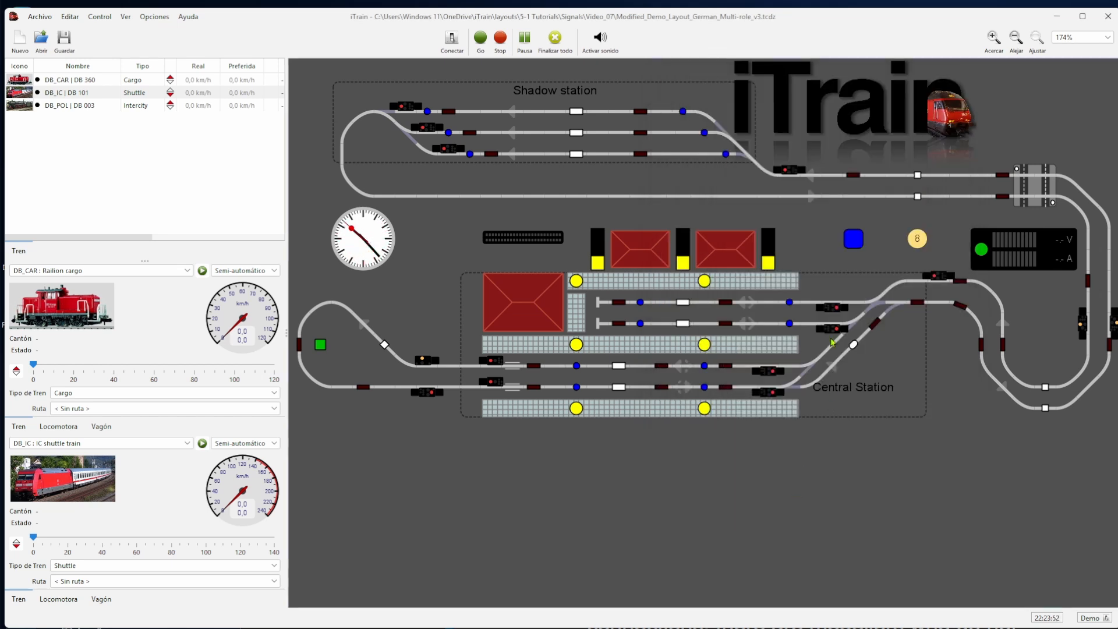